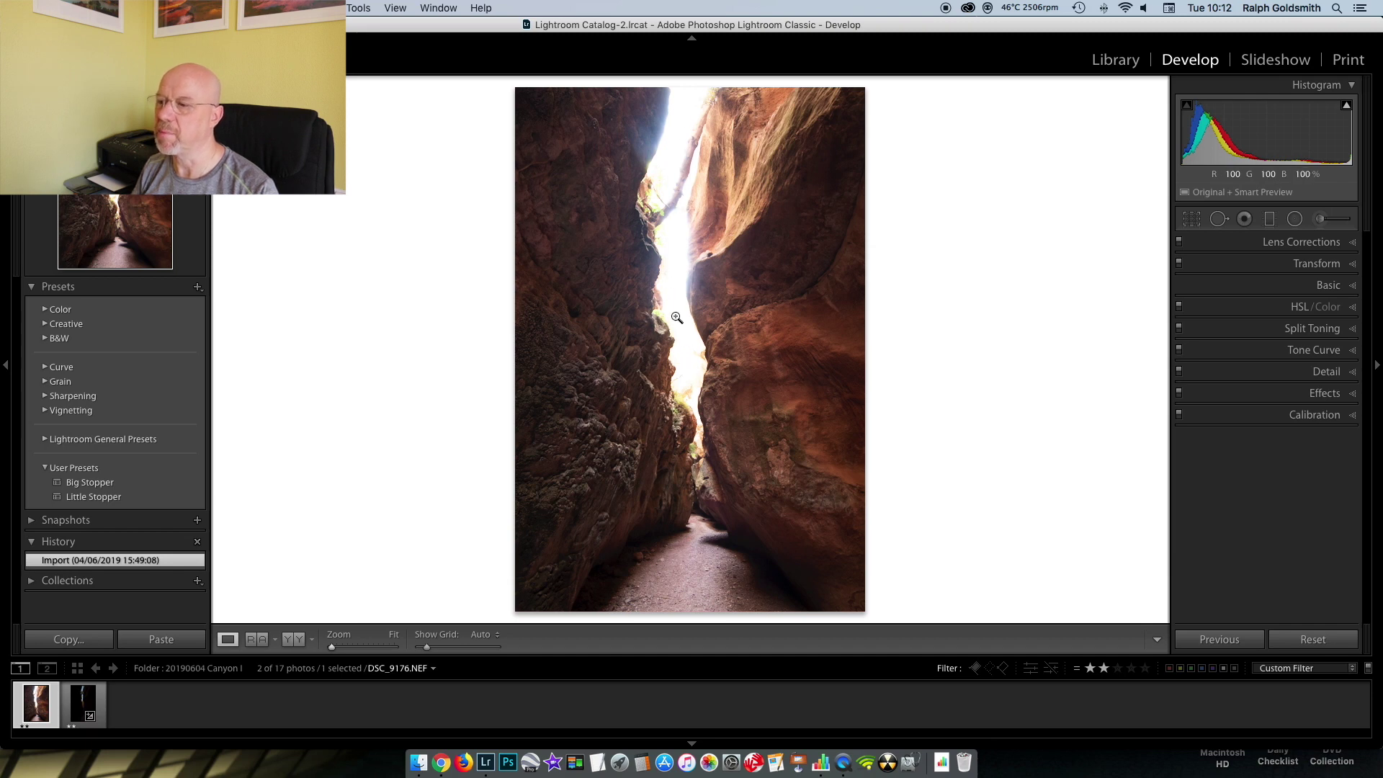
Step: Compare the bright and dark canyon exposures, select both, and start an HDR photo merge
click(79, 712)
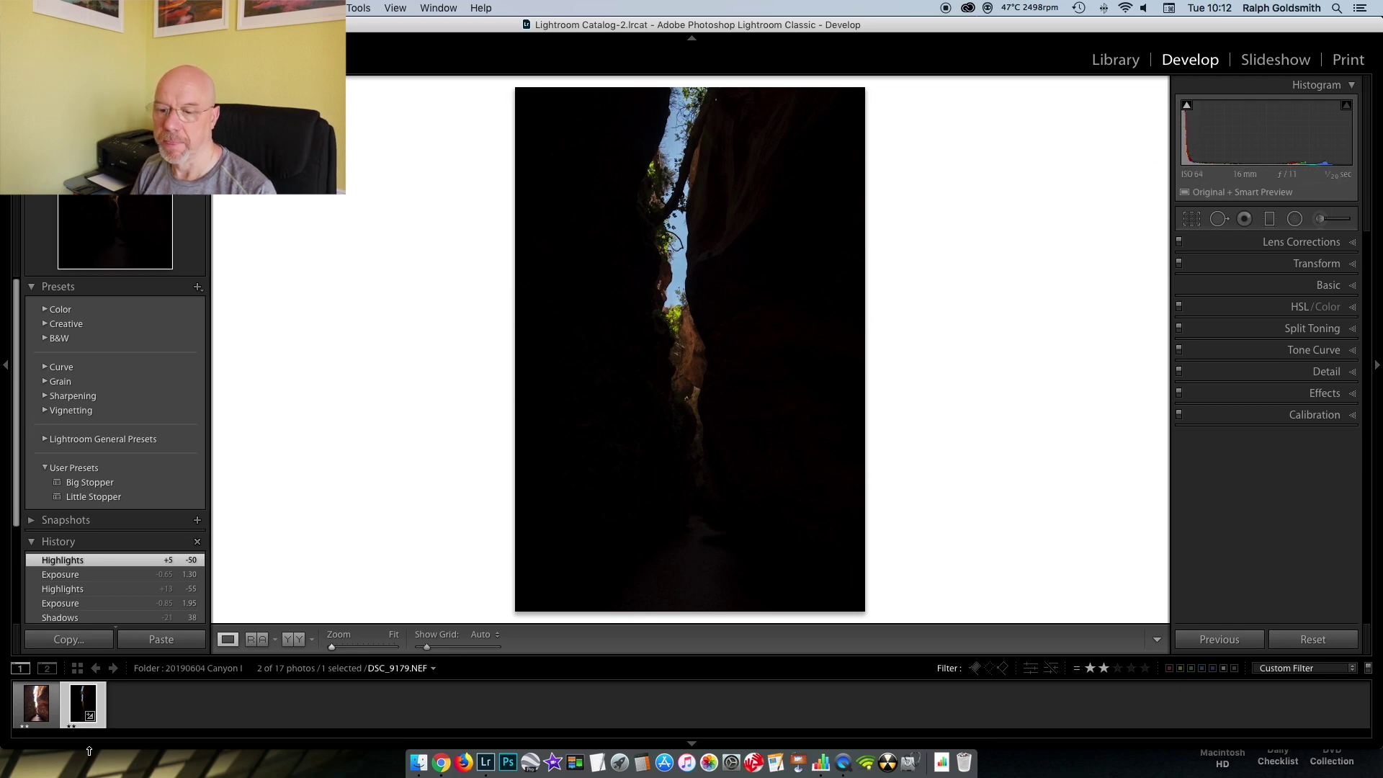
click(34, 706)
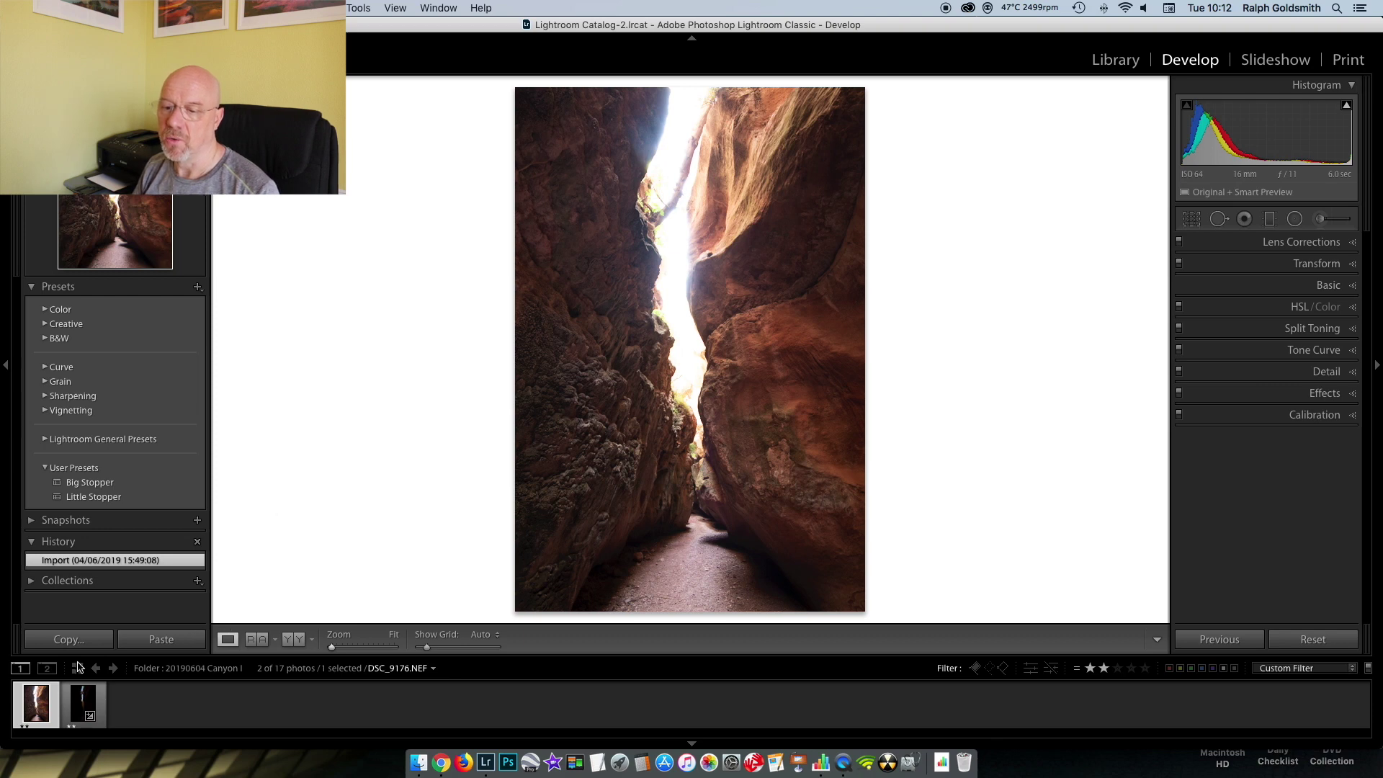
click(79, 704)
super+click(36, 704)
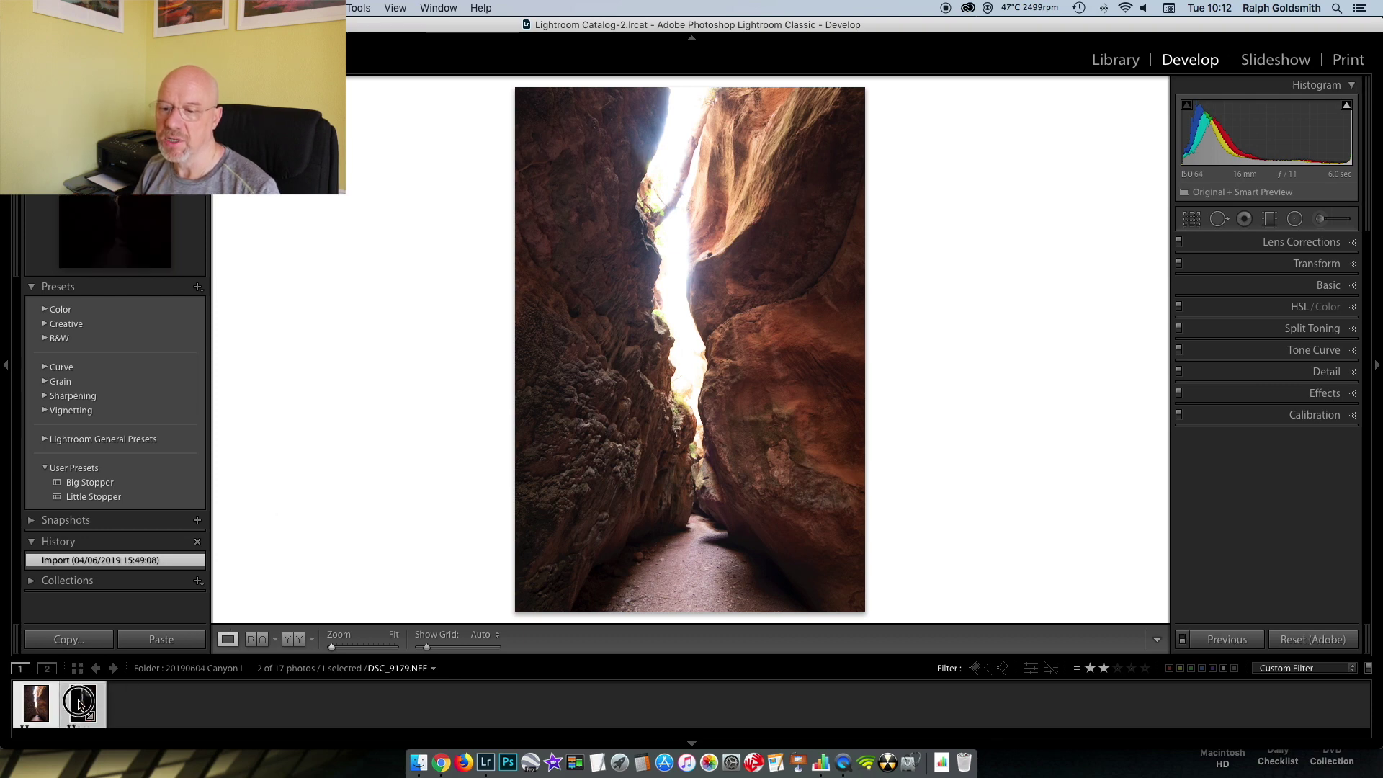
right_click(72, 706)
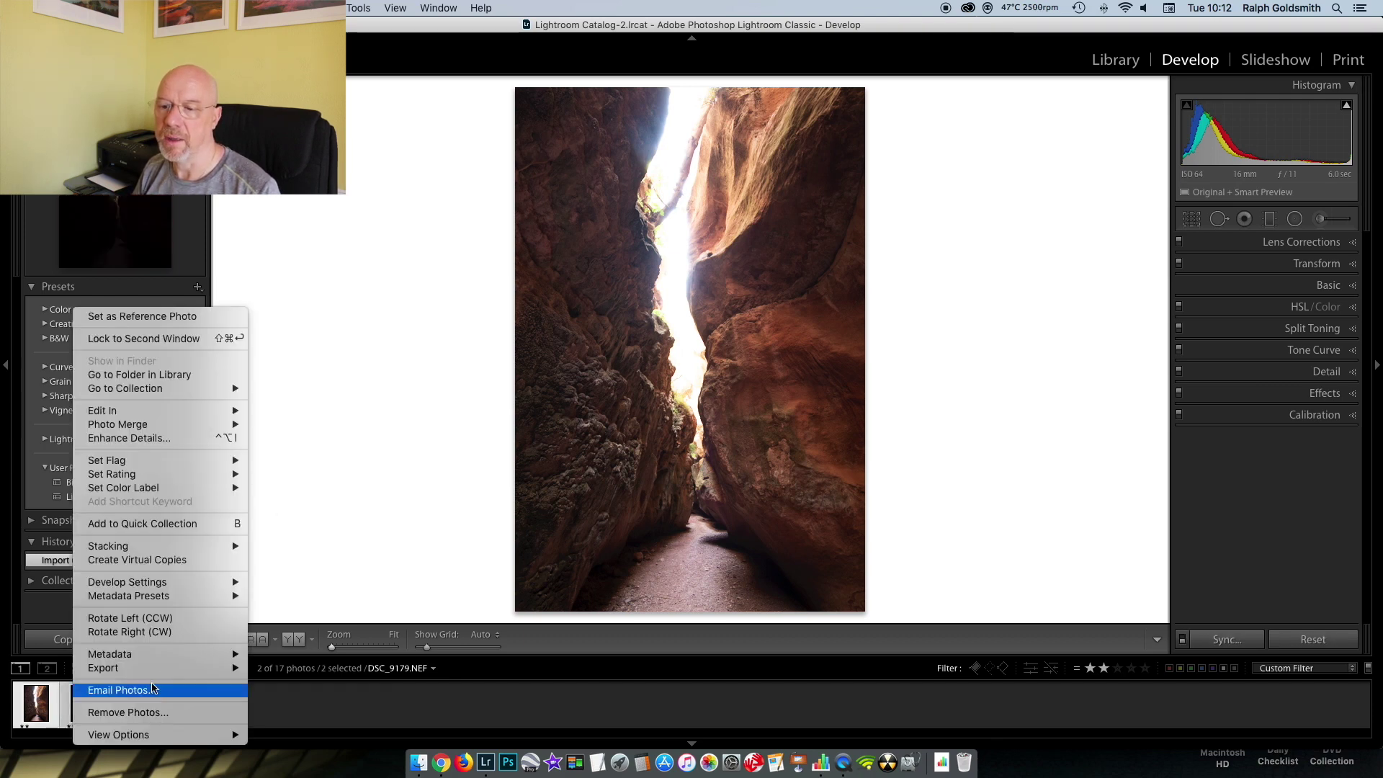
mouse_move(167, 430)
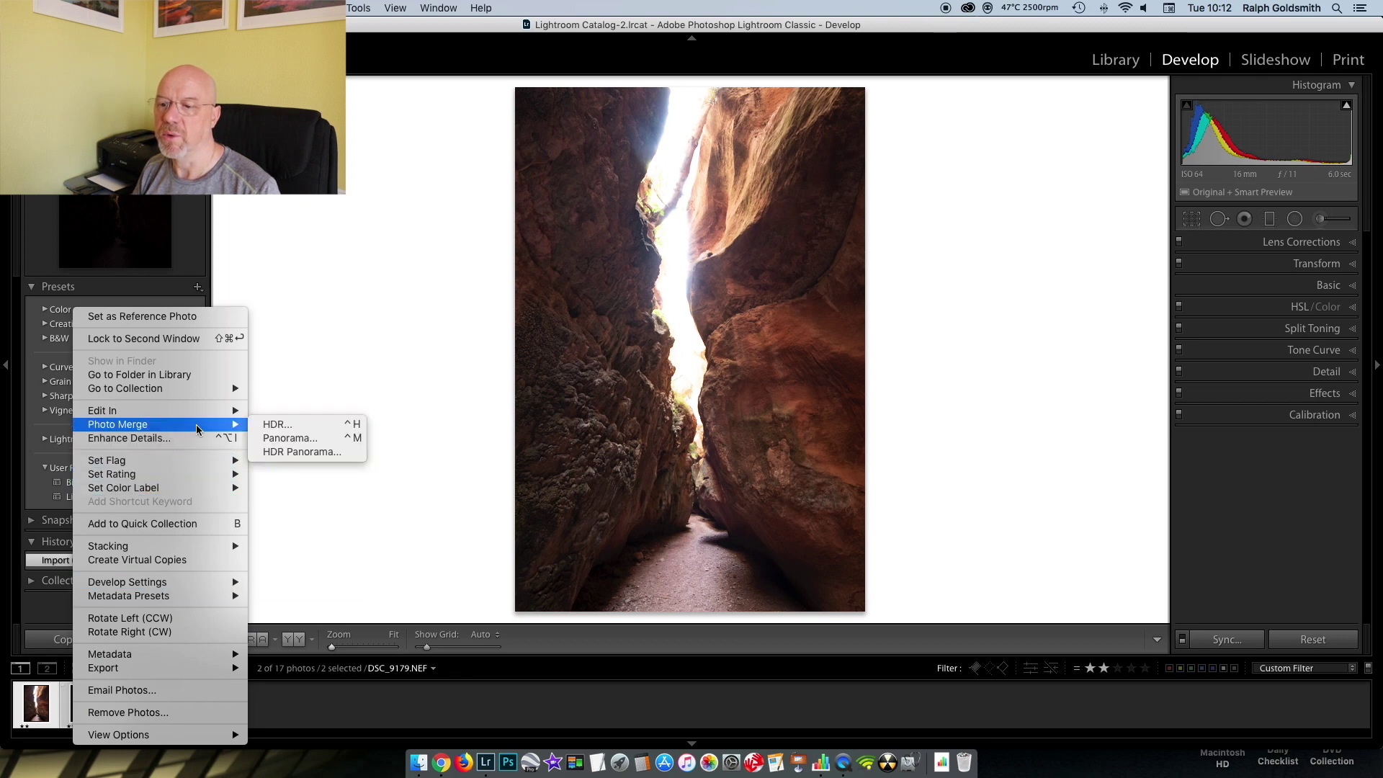
click(294, 429)
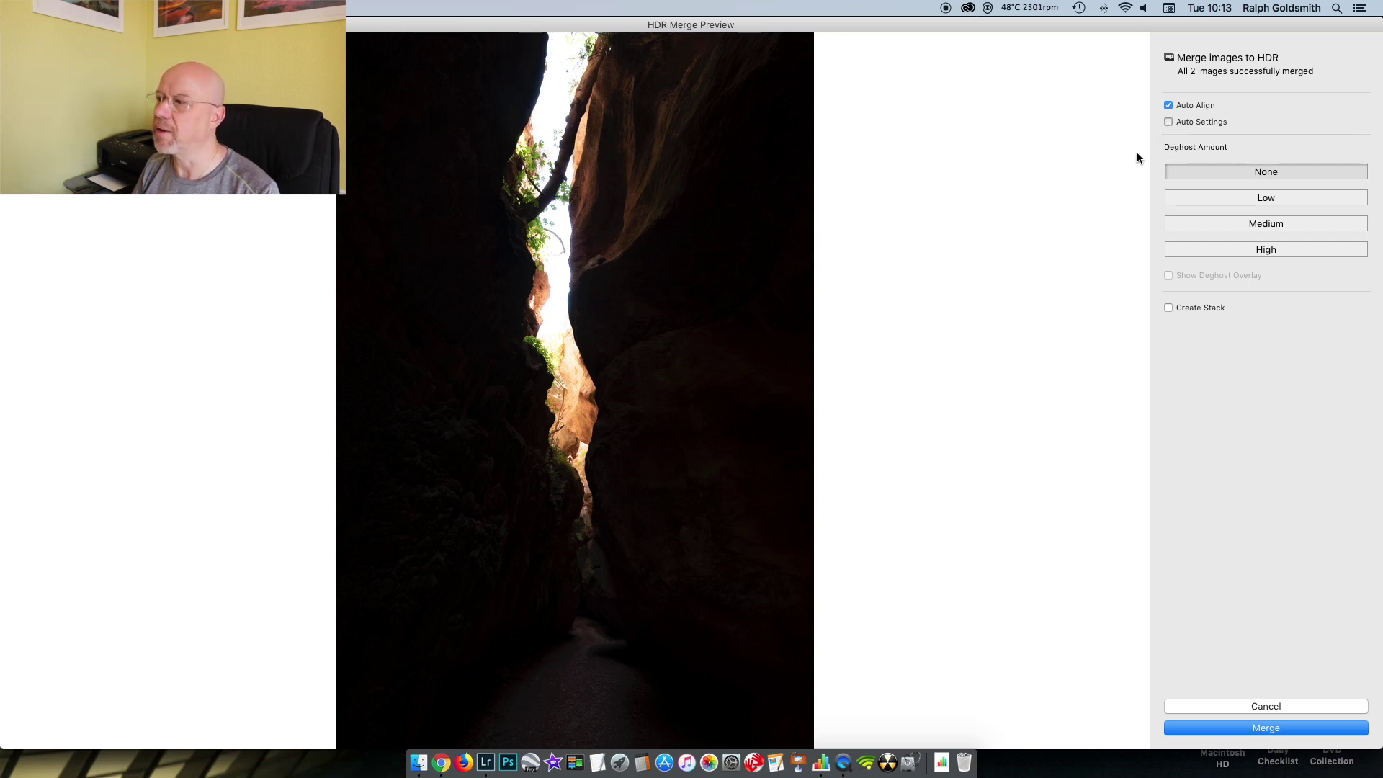
Step: Preview Auto Settings, switch it back off, and merge the two images to HDR with Auto Align and no deghosting
click(1169, 122)
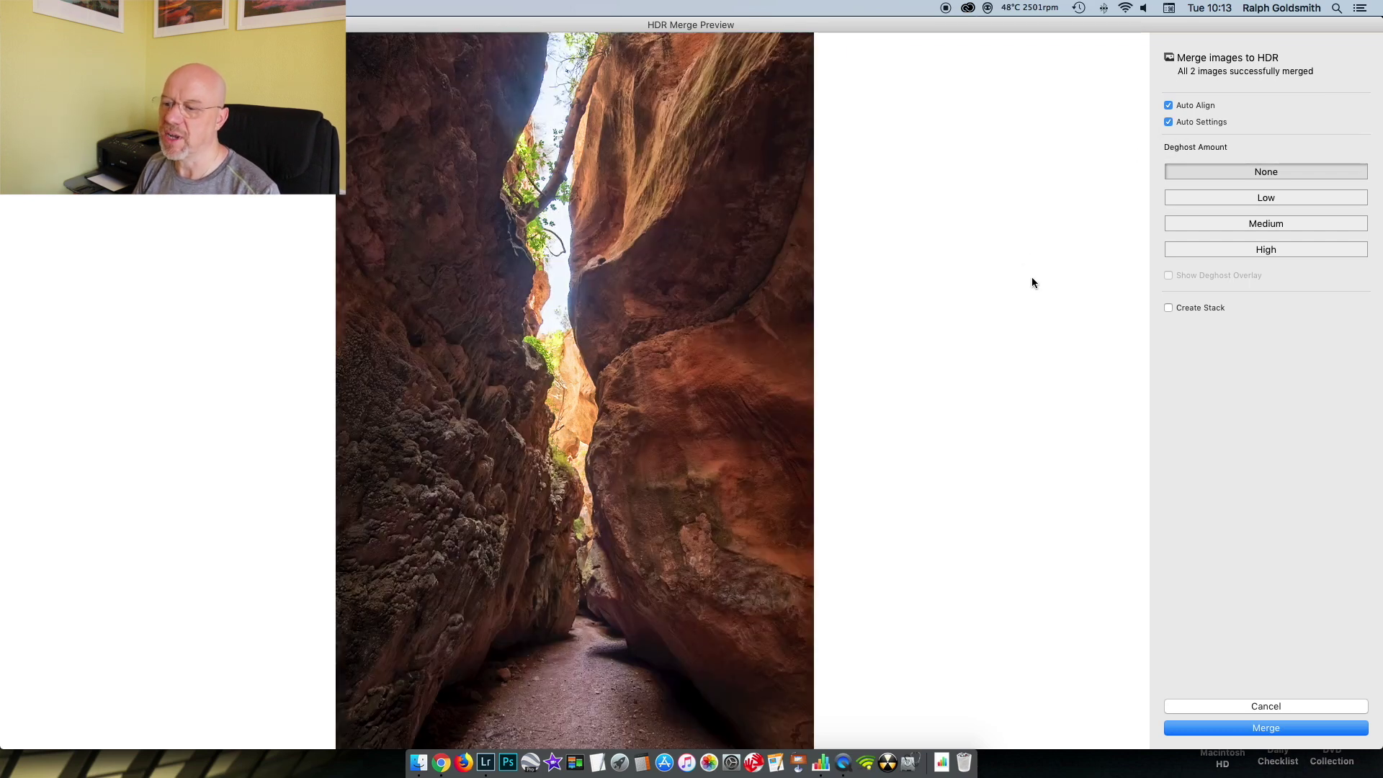
click(1169, 122)
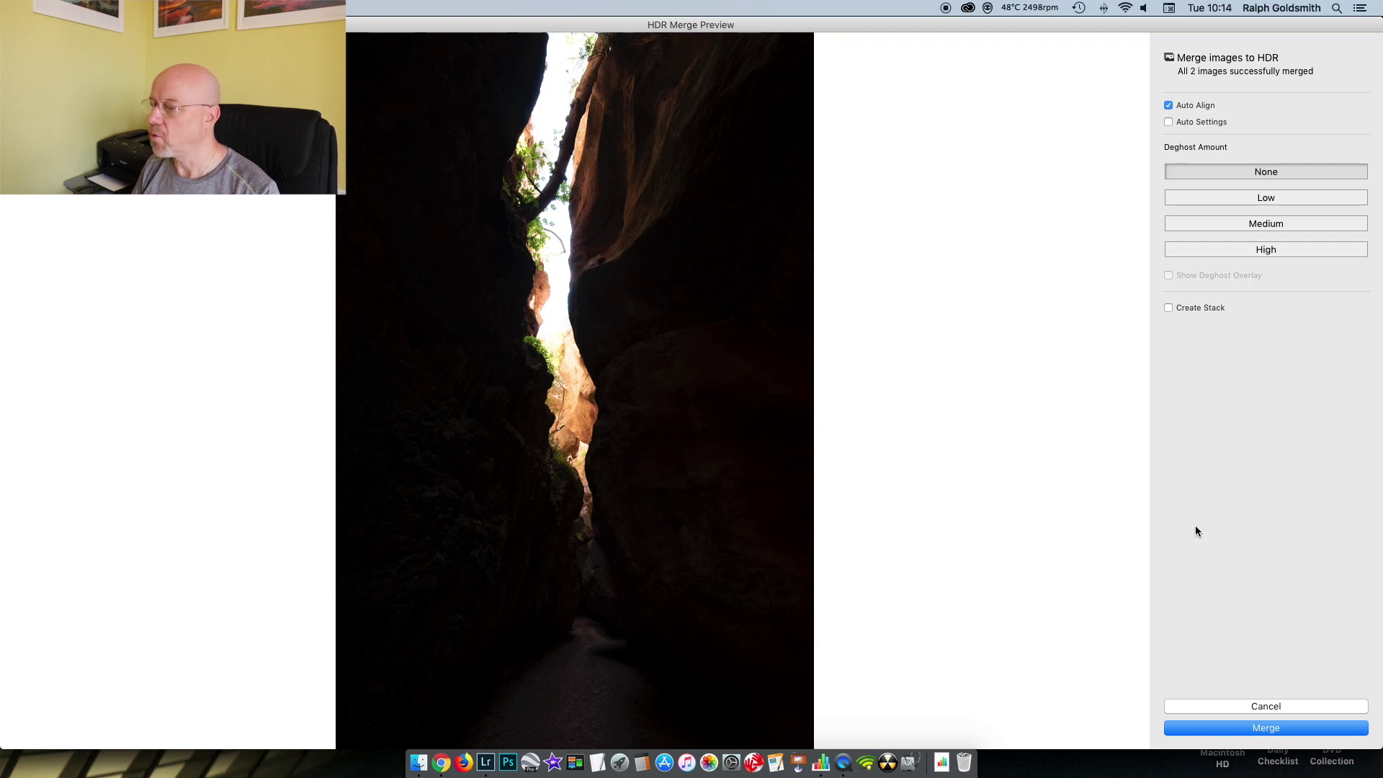
click(1272, 729)
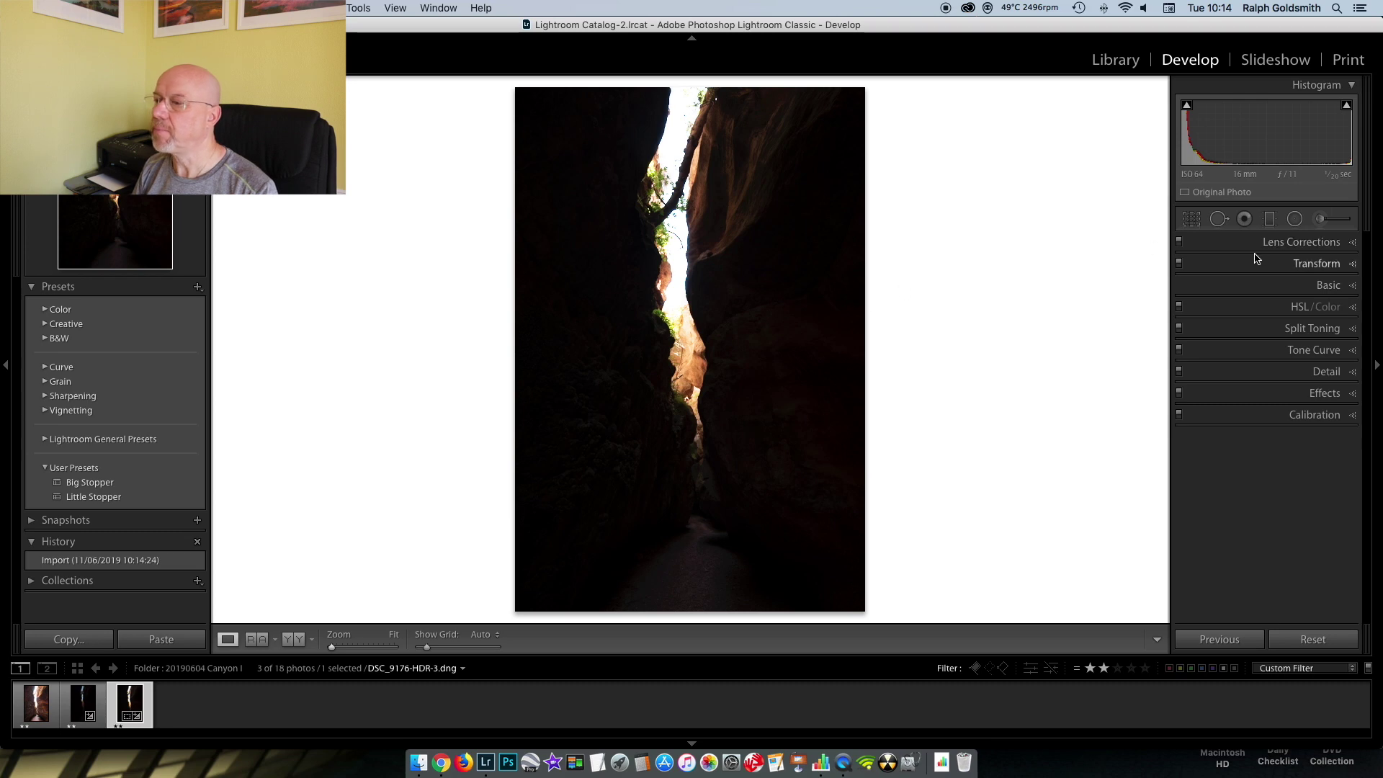
Step: Remove chromatic aberration and enable profile corrections on the merged HDR photo
click(1354, 245)
click(1187, 282)
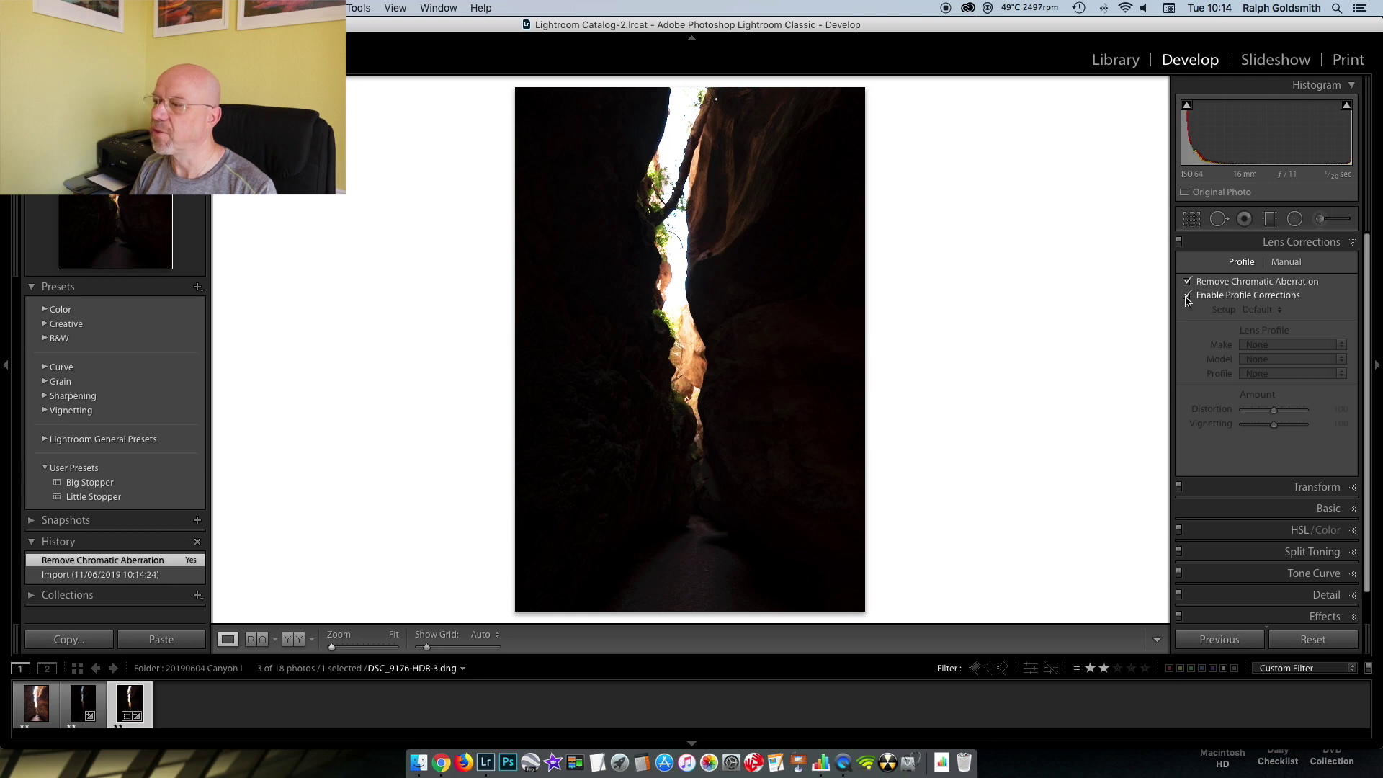
click(1187, 297)
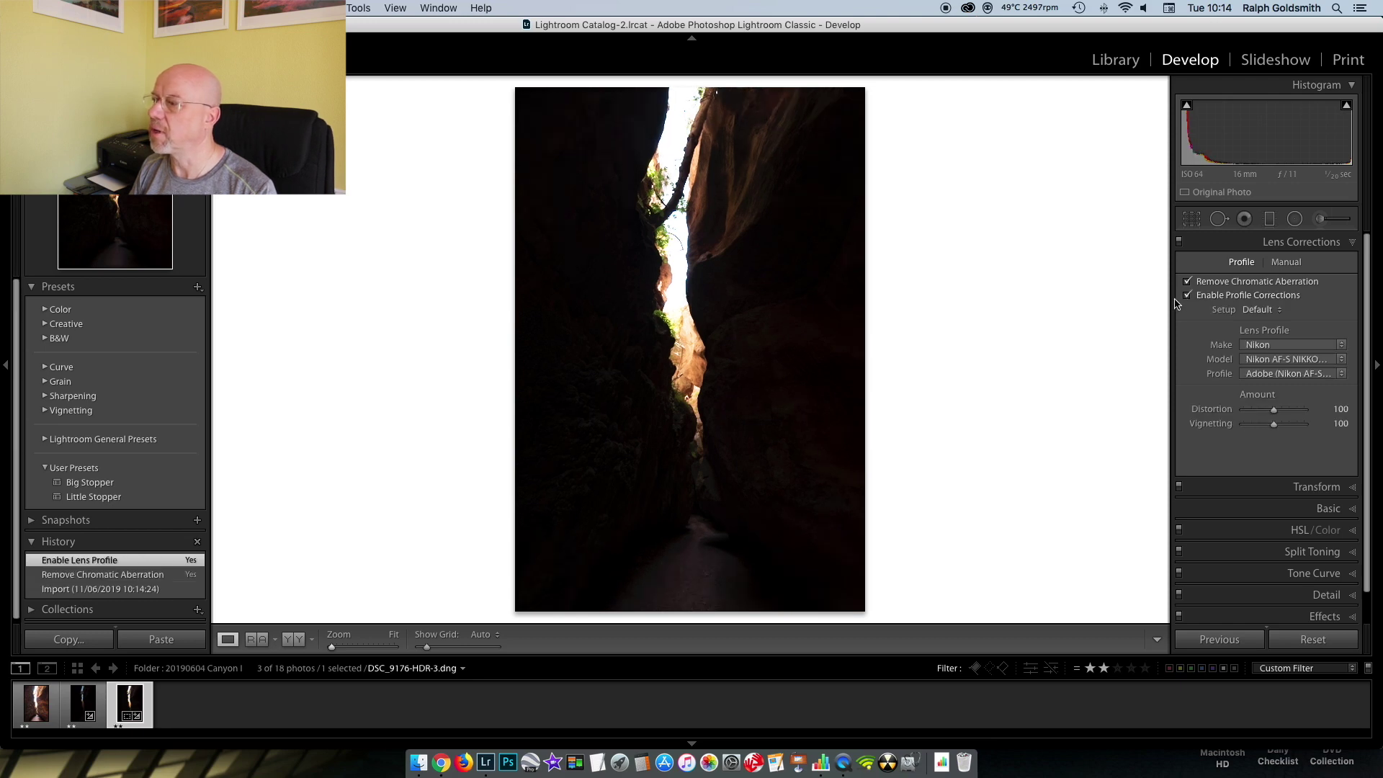
click(1353, 243)
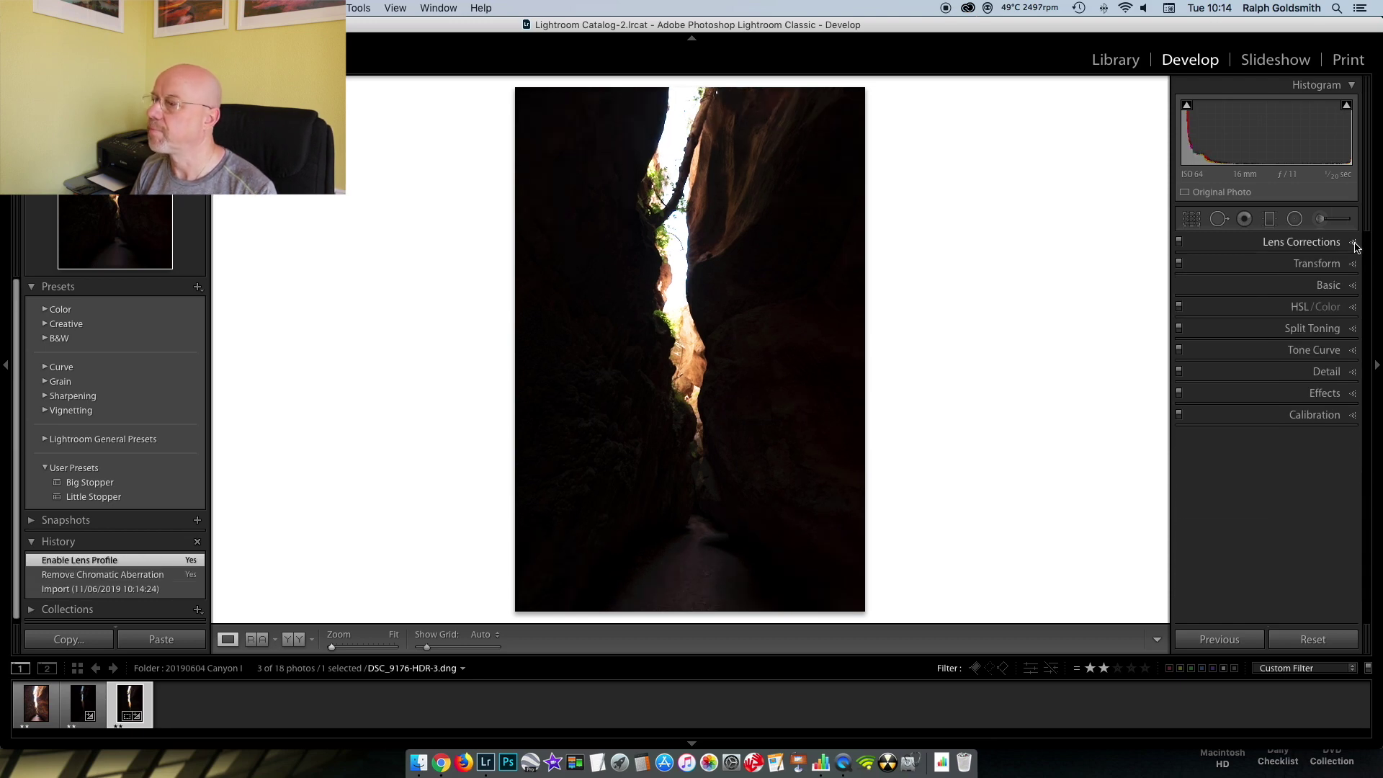
Step: Check the highlight and shadow clipping, and set Highlights to -75 and Shadows to +88
click(1353, 287)
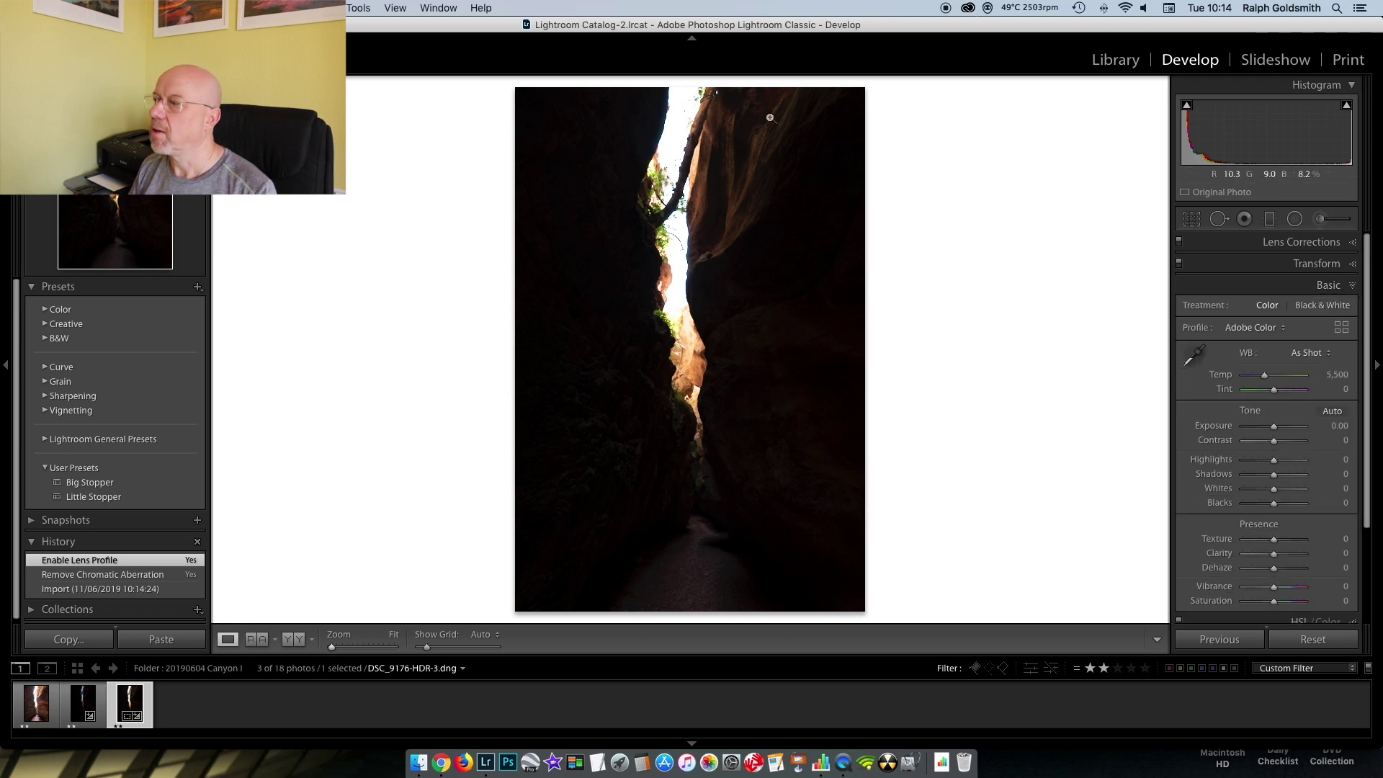
mouse_move(1347, 106)
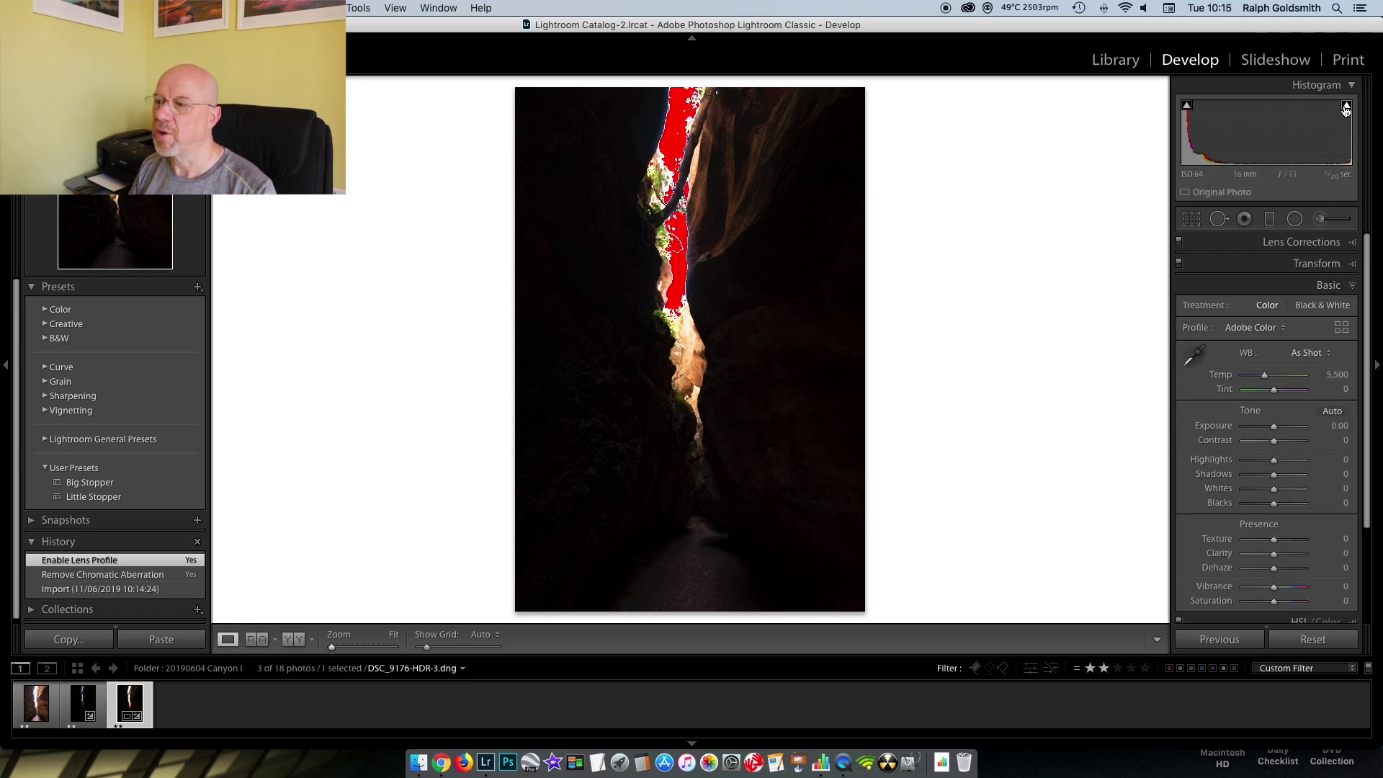
mouse_move(1187, 110)
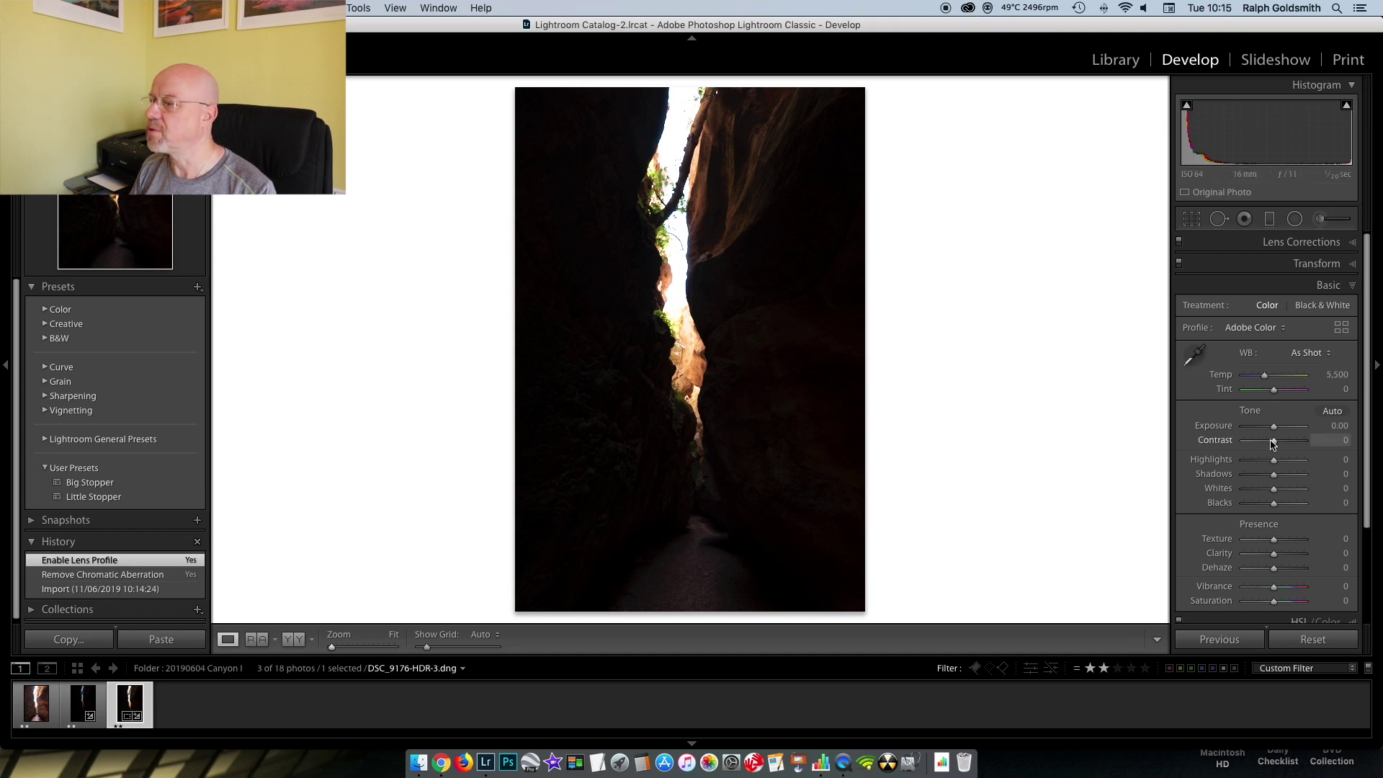
drag(1274, 463, 1303, 479)
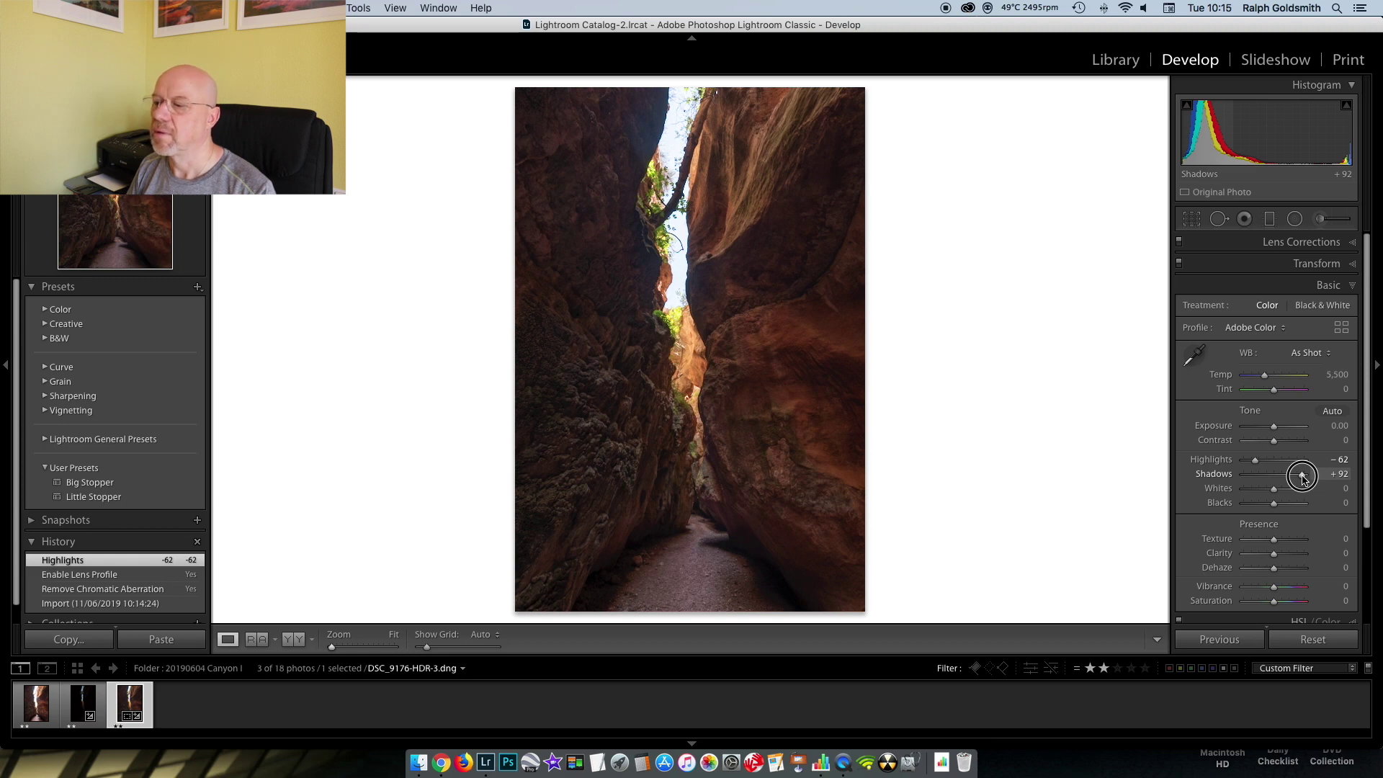
mouse_move(1302, 476)
mouse_down()
mouse_move(1250, 462)
mouse_move(1300, 477)
mouse_up()
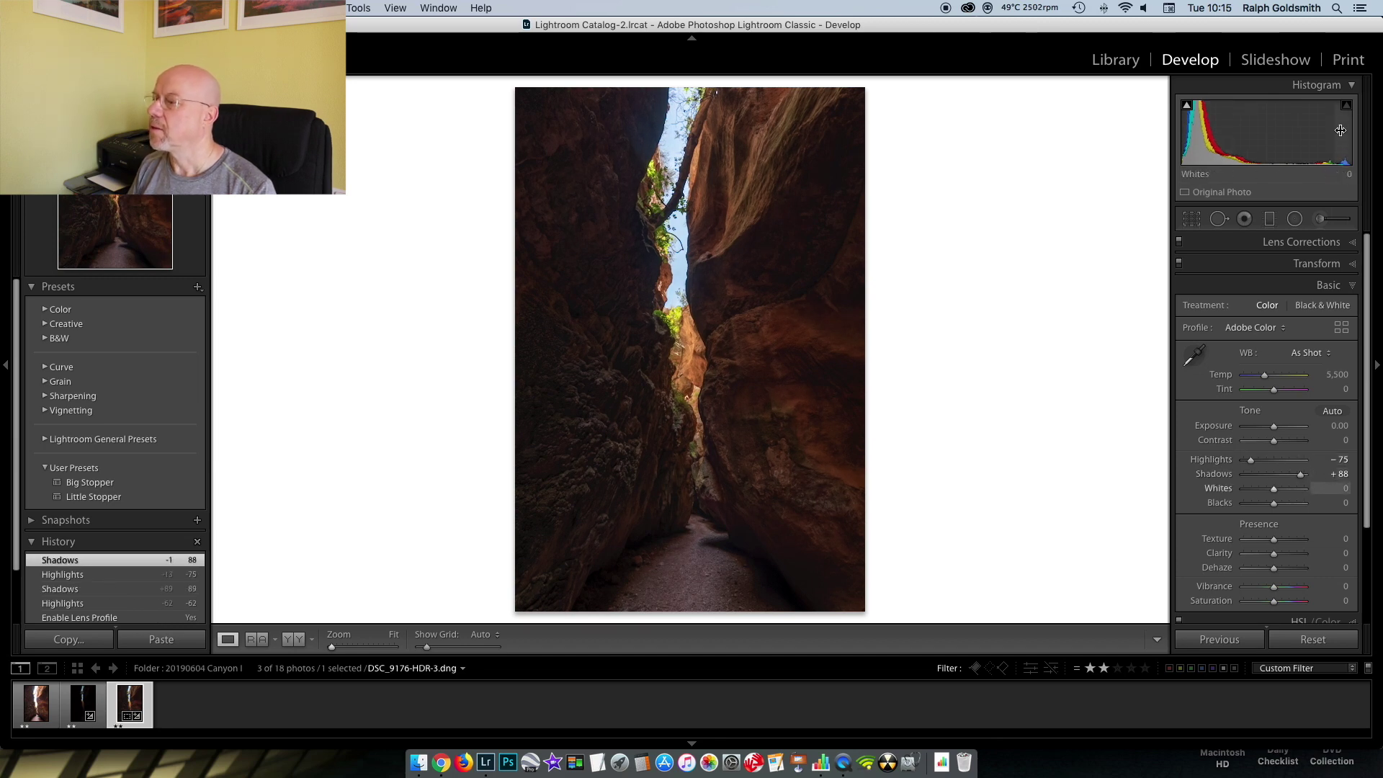
Step: Set Whites to +14 using the clipping preview, and raise Vibrance to +35
drag(1275, 491, 1275, 492)
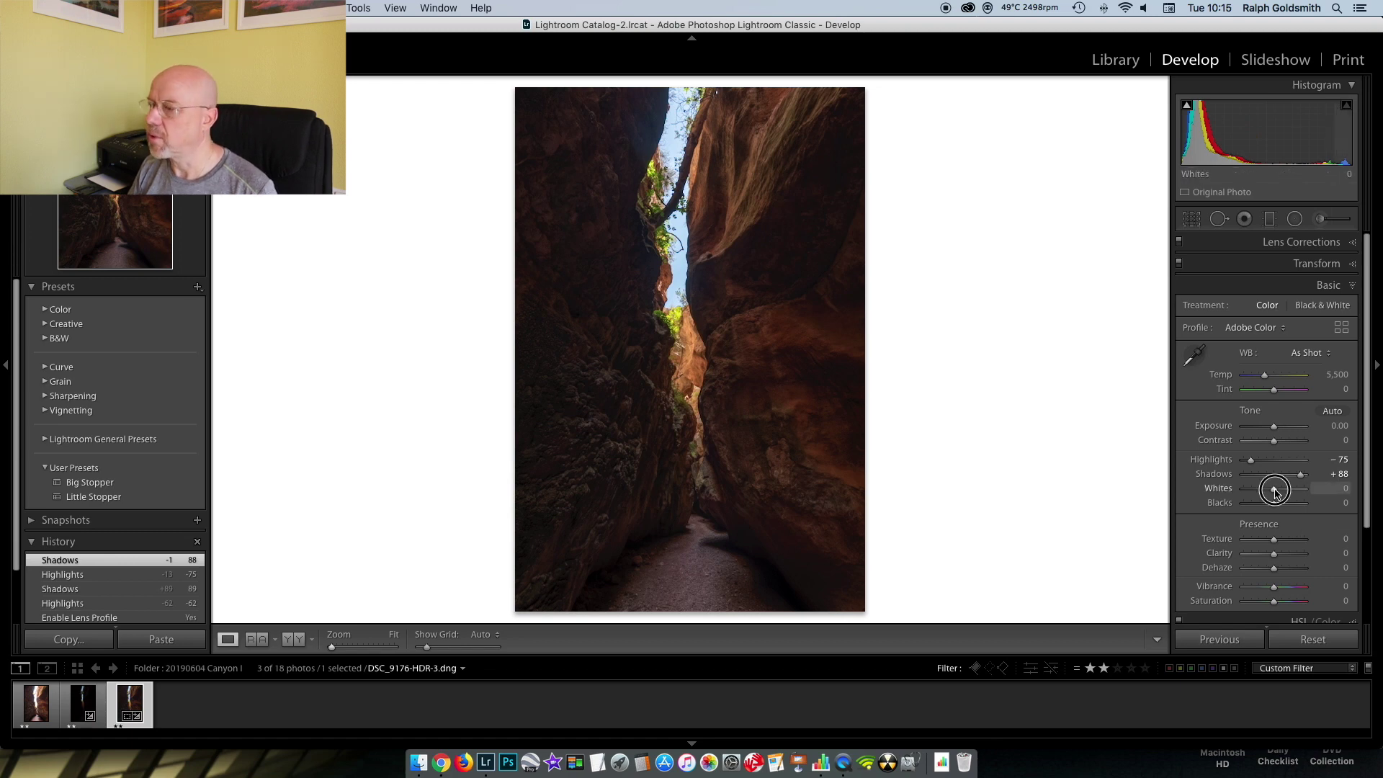
key(alt)
drag(1275, 492, 1279, 493)
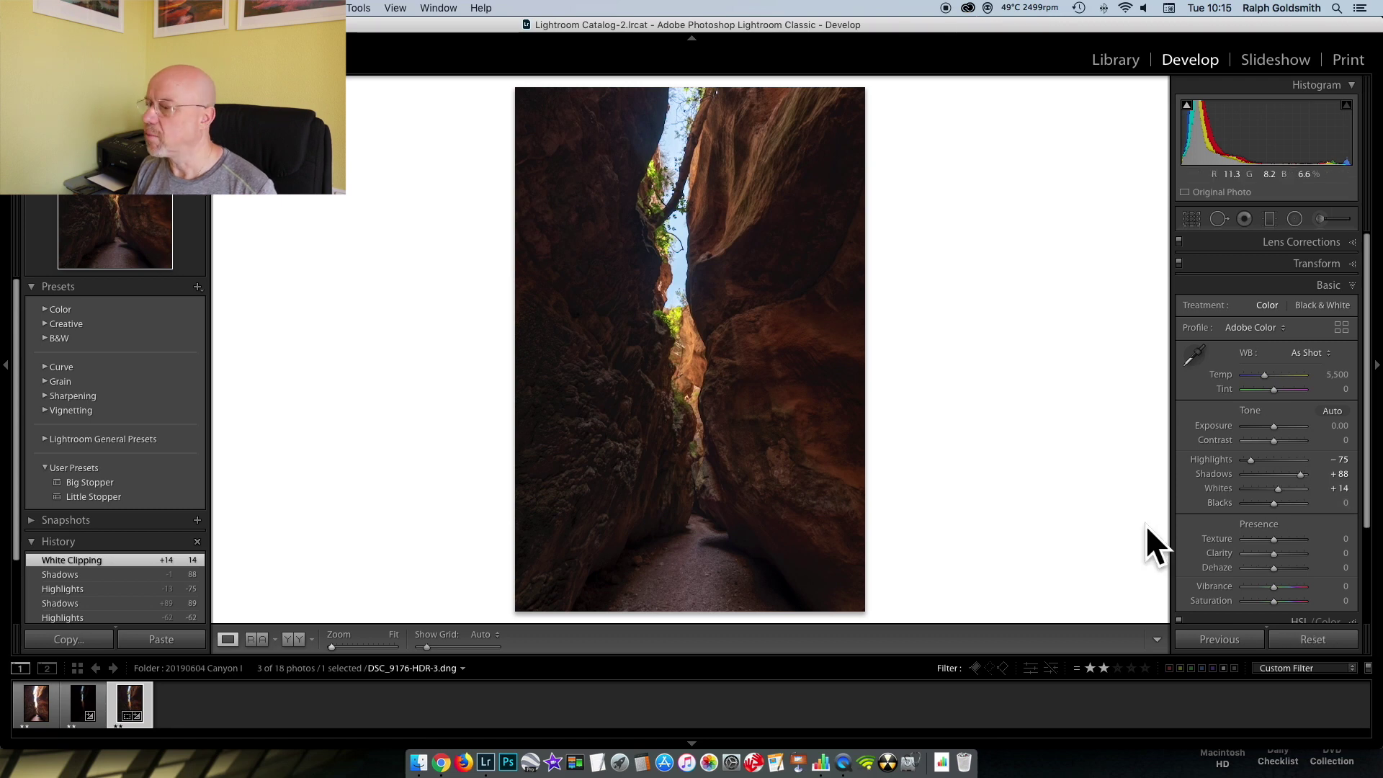
drag(1274, 590, 1287, 589)
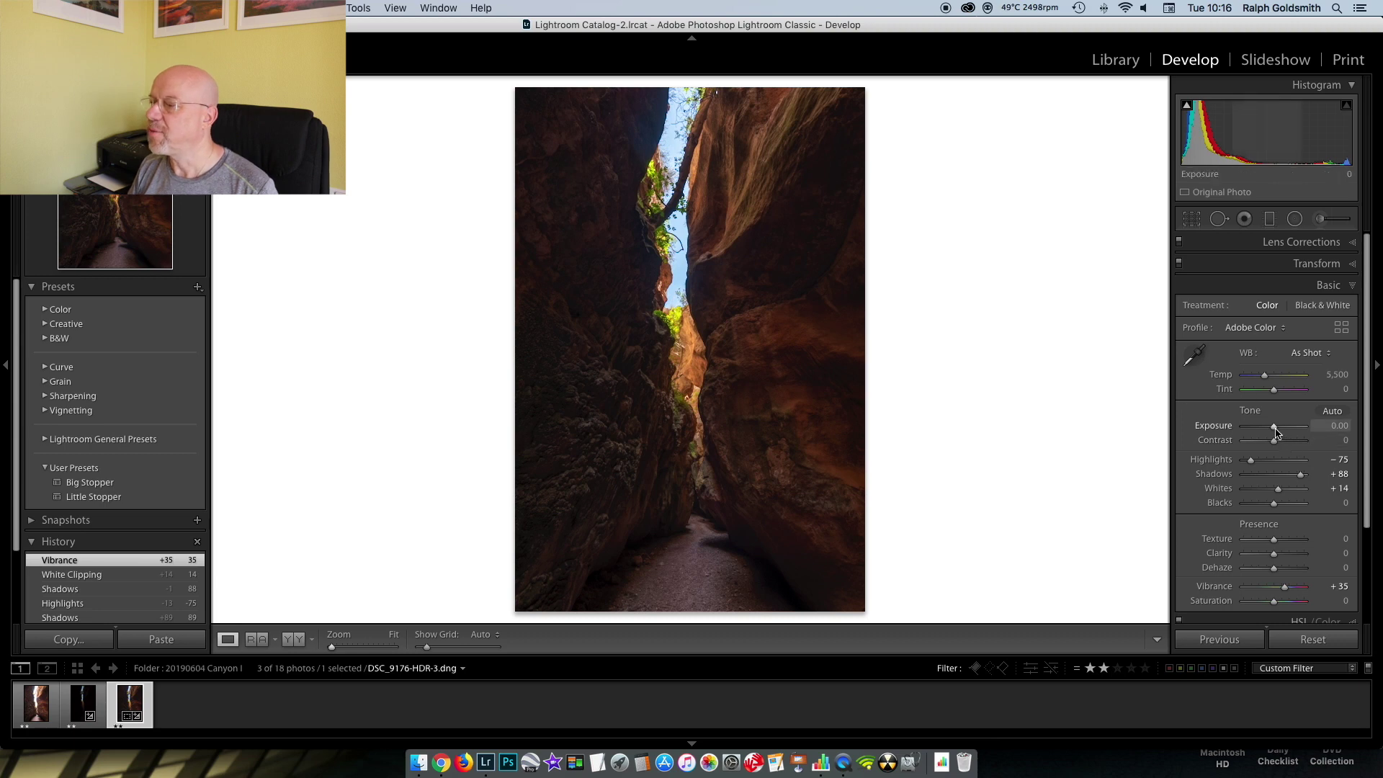
Step: Brighten the photo with Exposure +0.50 and rebalance Highlights to -77 and Shadows to +85
drag(1275, 431, 1248, 463)
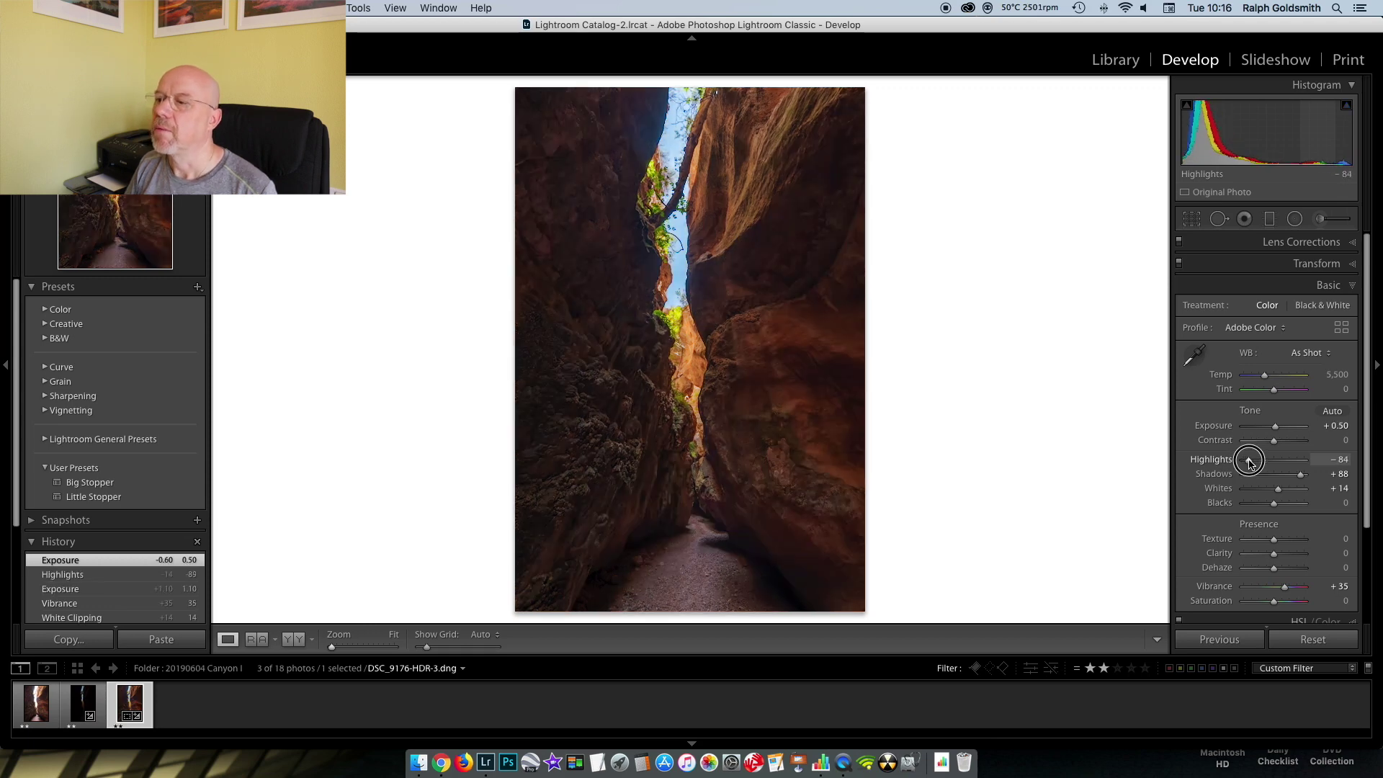
drag(1249, 458, 1252, 460)
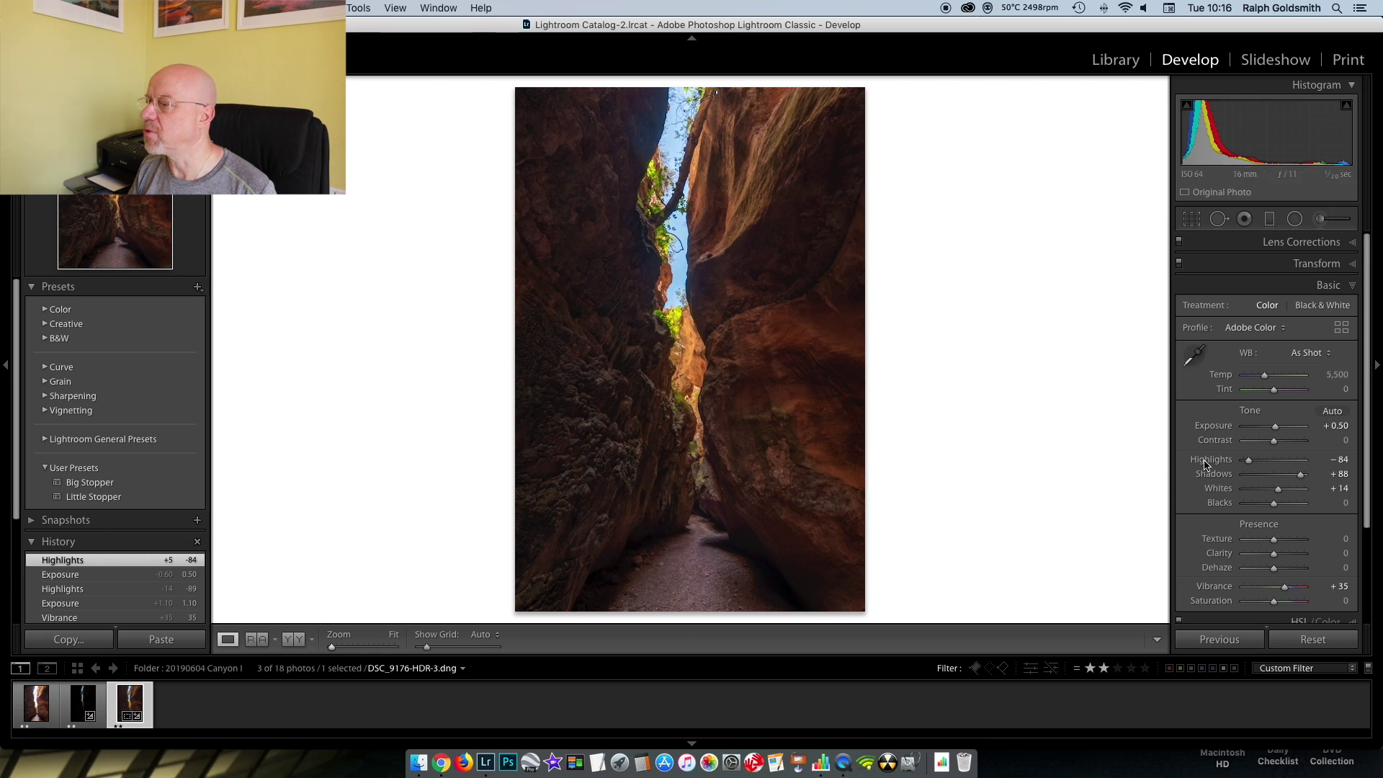
drag(1250, 464, 1252, 465)
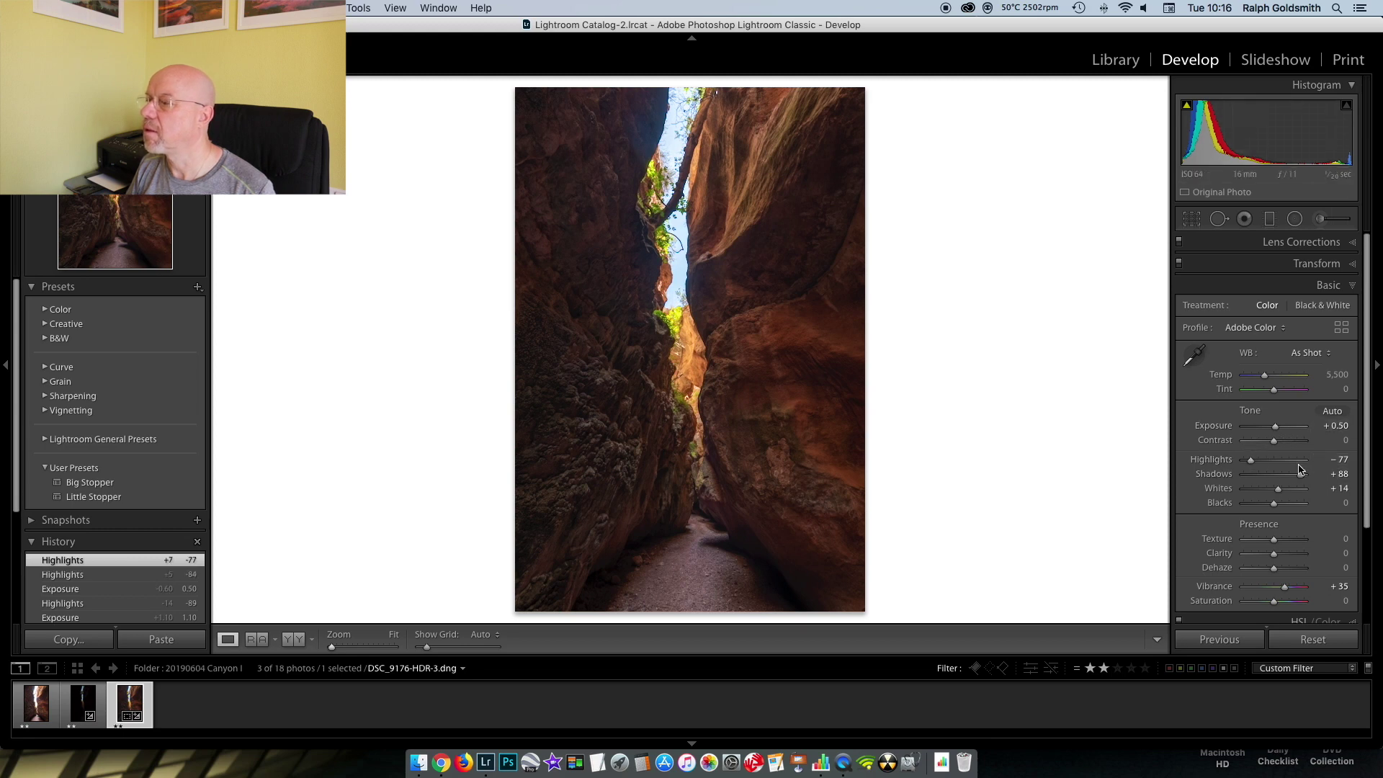
drag(1301, 475, 1300, 475)
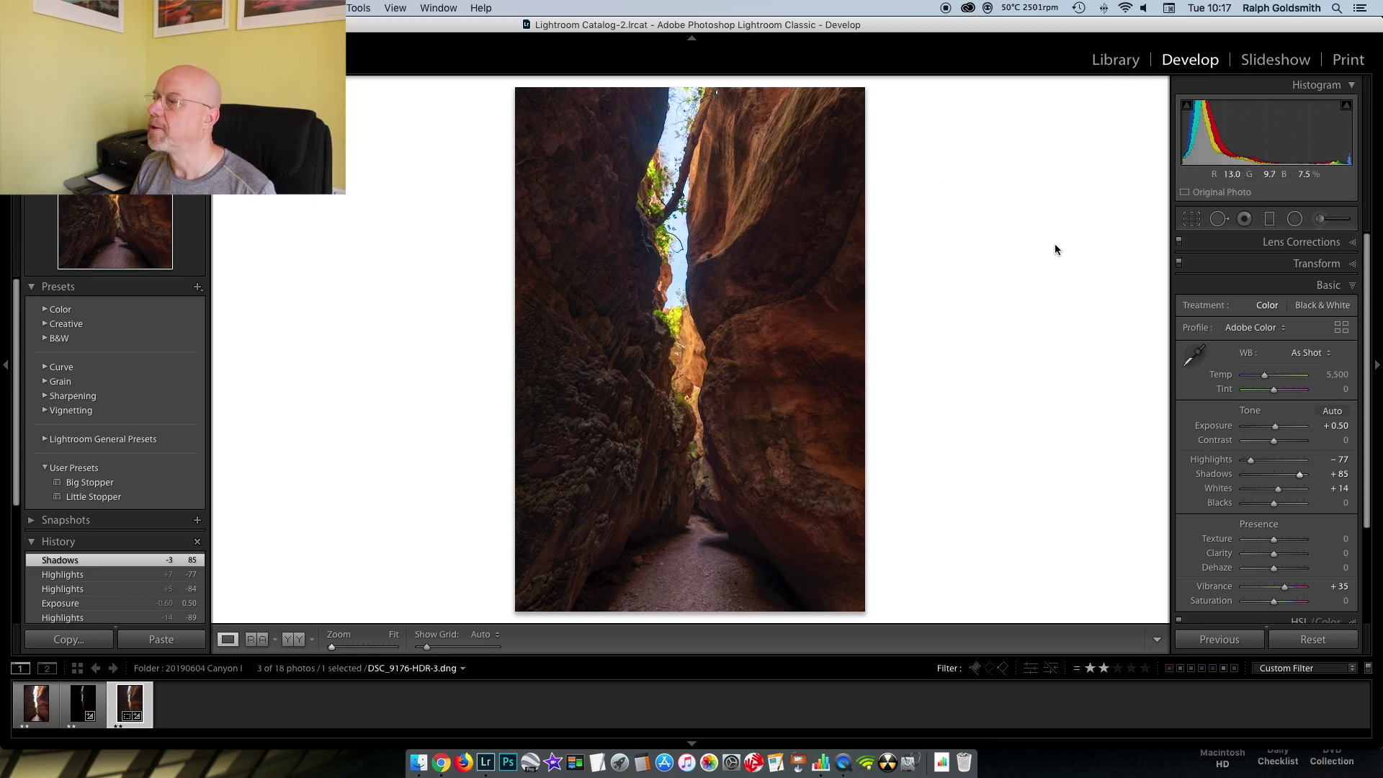
Step: Add an inverted radial filter with Feather 98 and centre it on the sky at the top of the canyon gap
click(1295, 223)
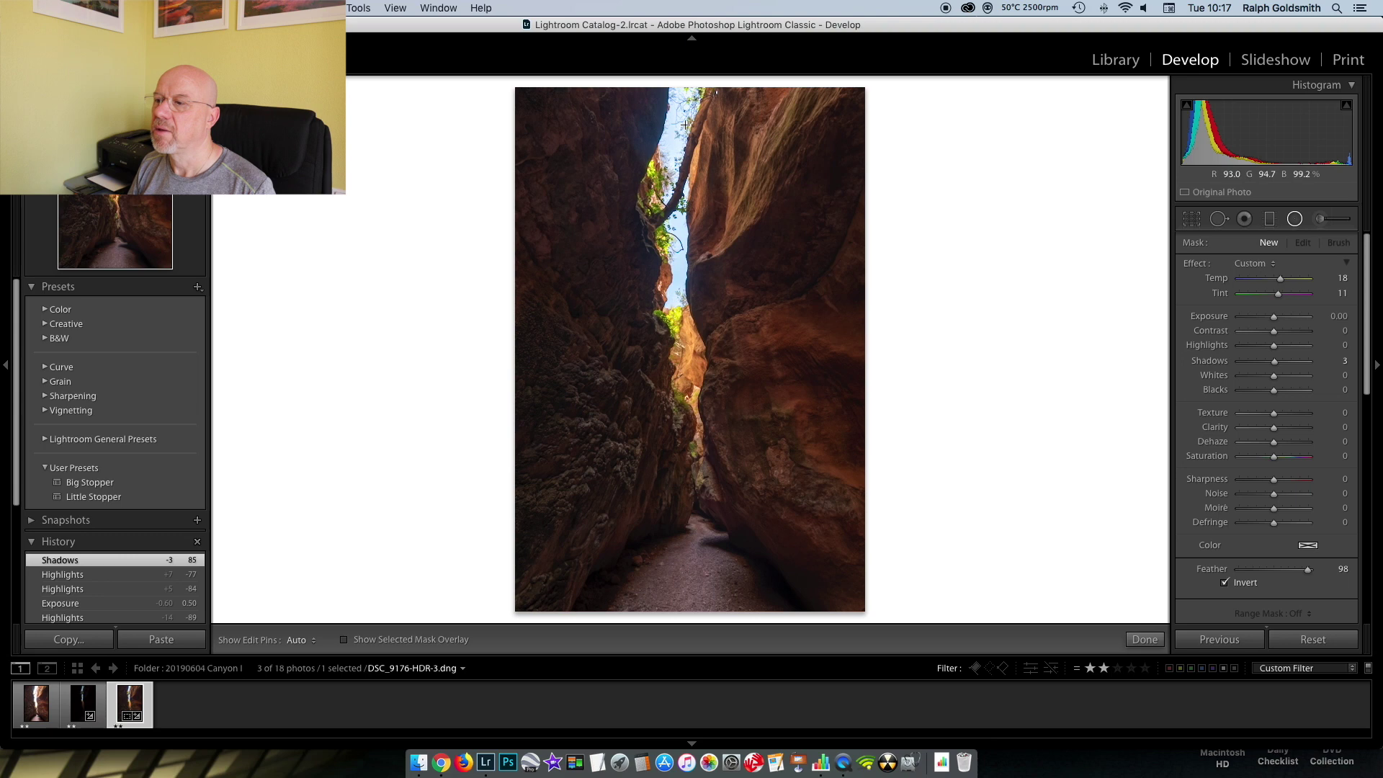
drag(689, 153, 603, 32)
drag(688, 154, 681, 132)
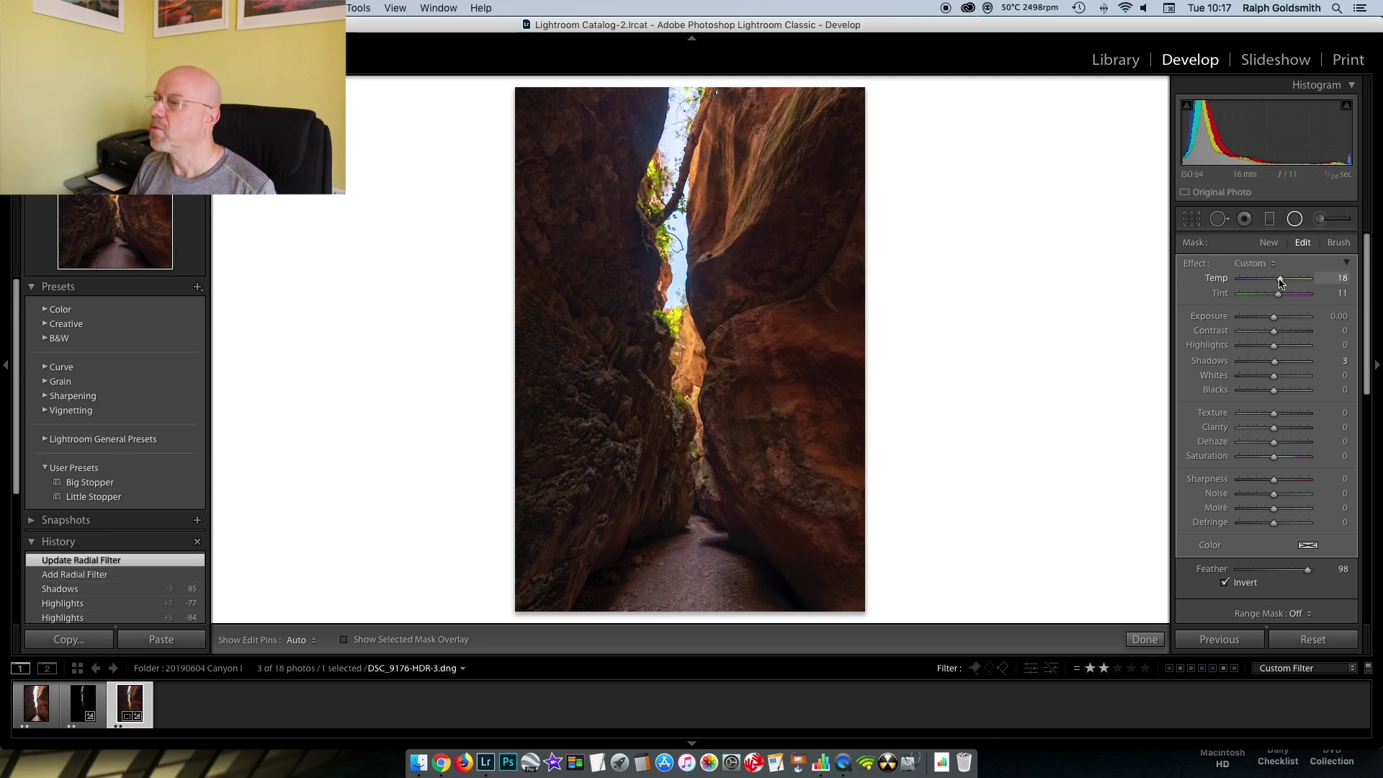
Step: Reset the radial filter's effects, extend it down the sky gap, and set its Temp to -24 and Exposure to -0.49
double_click(1196, 263)
drag(1275, 282, 1267, 320)
drag(685, 252, 683, 265)
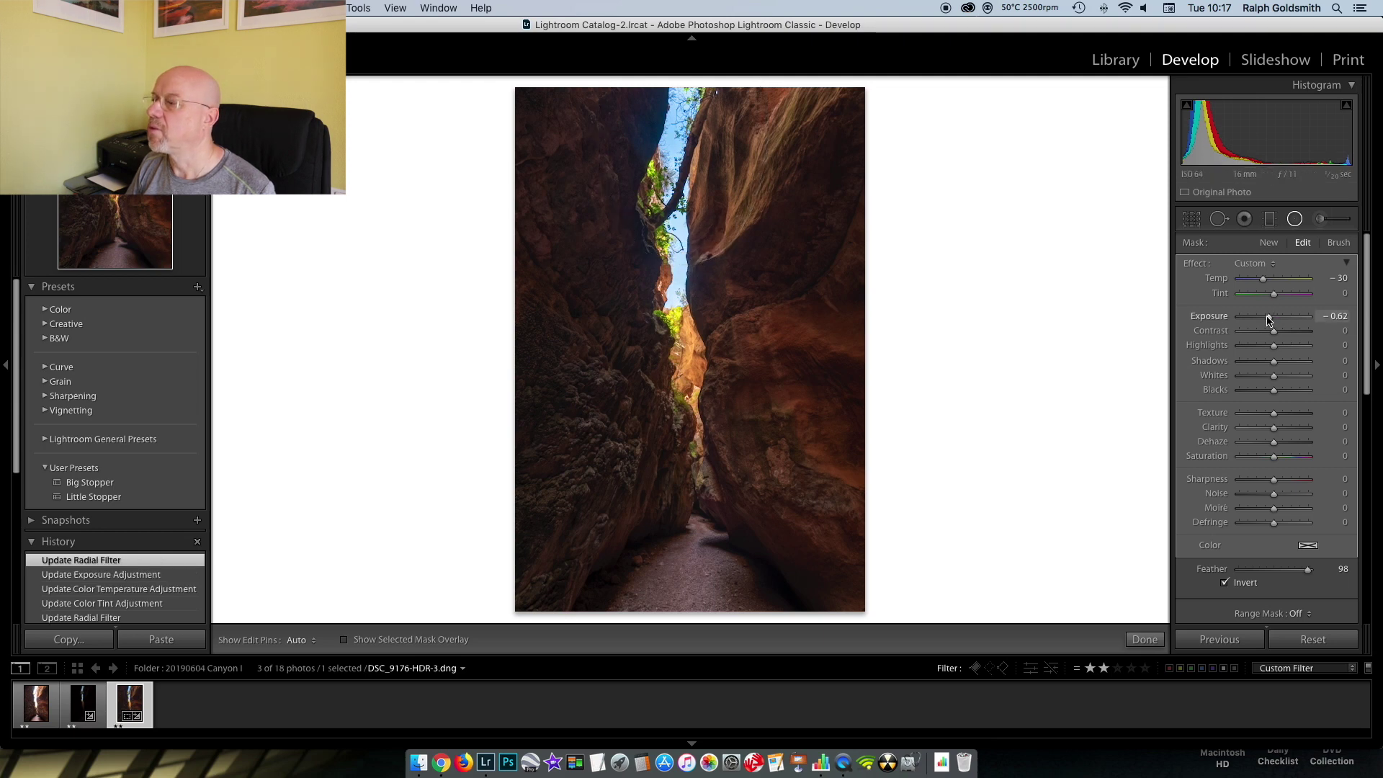
drag(1269, 317, 1265, 280)
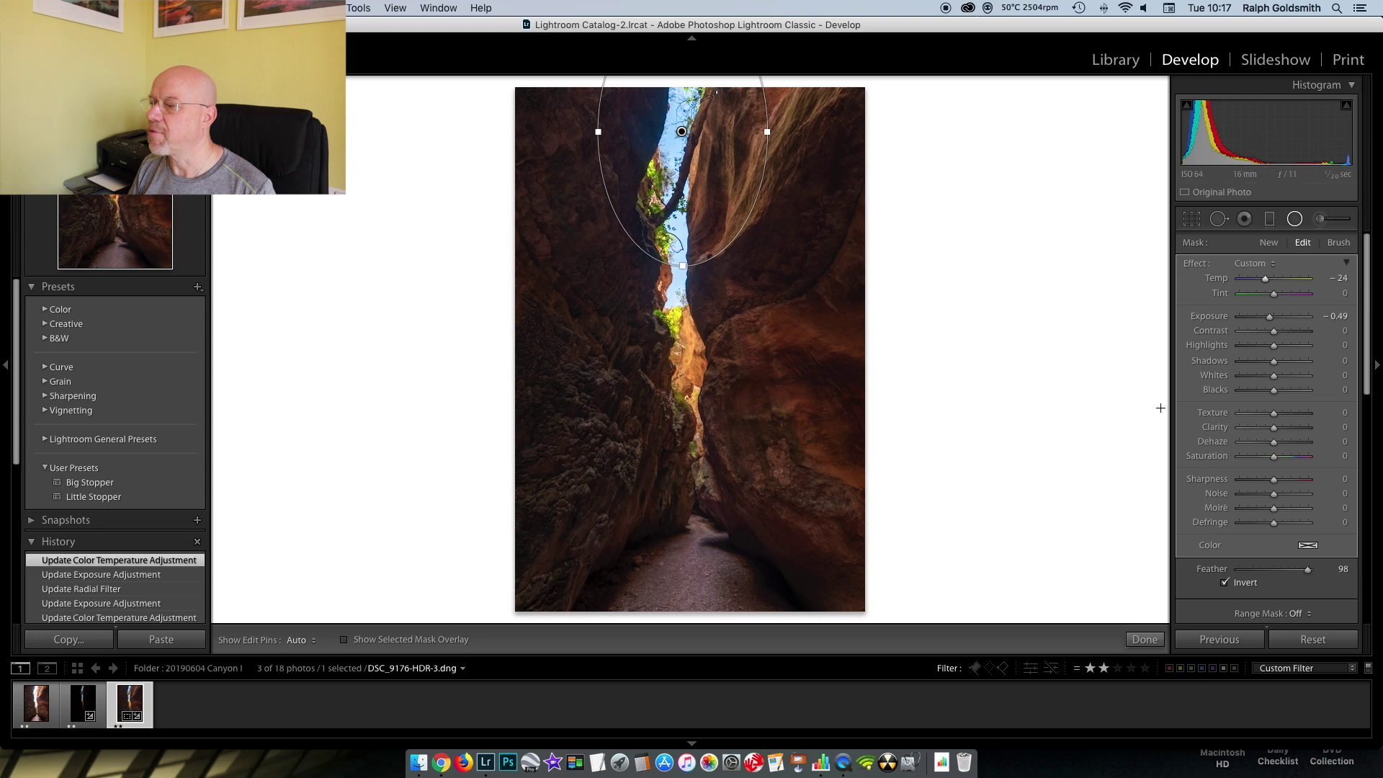
Step: Apply a Color range mask to the radial filter, sampling the blue sky in the canyon gap
scroll(1276, 432, down, 5)
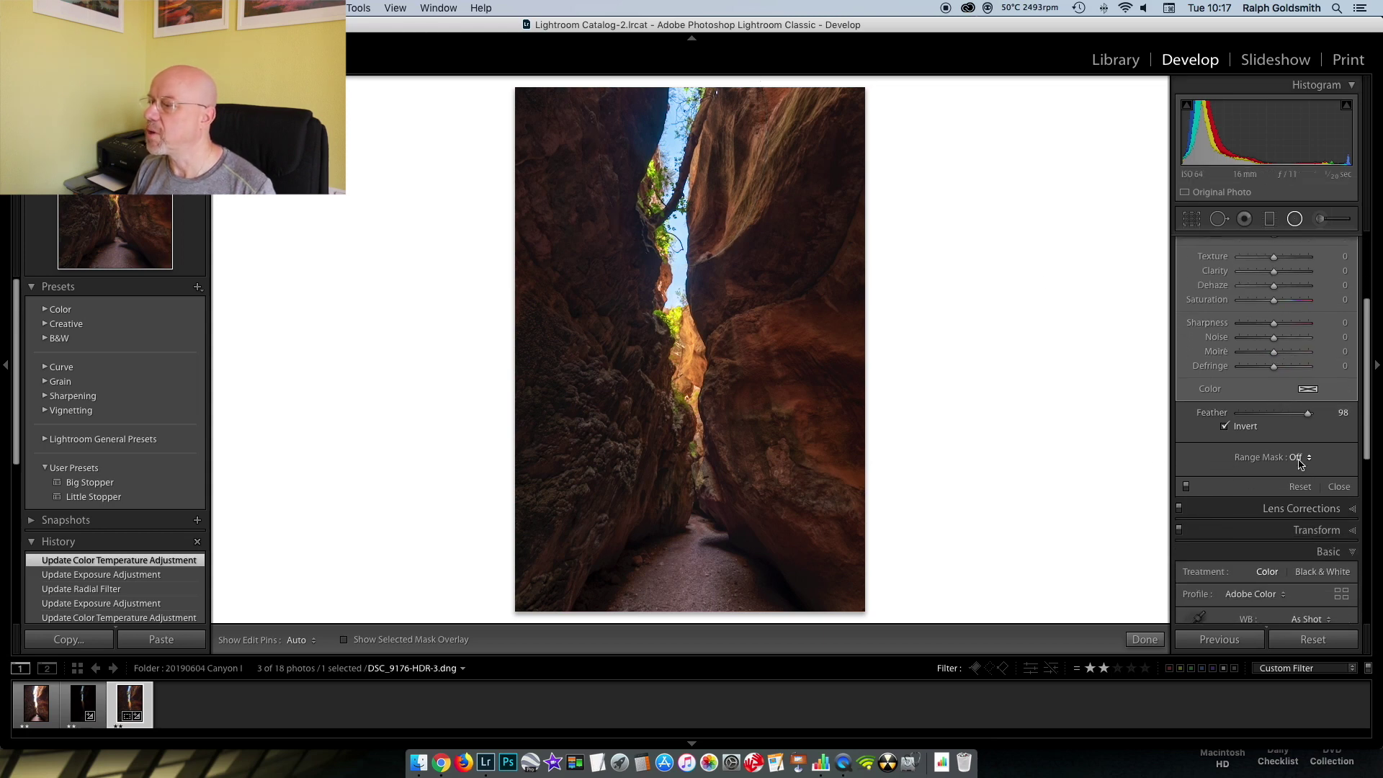
click(1299, 459)
click(1304, 468)
click(1194, 461)
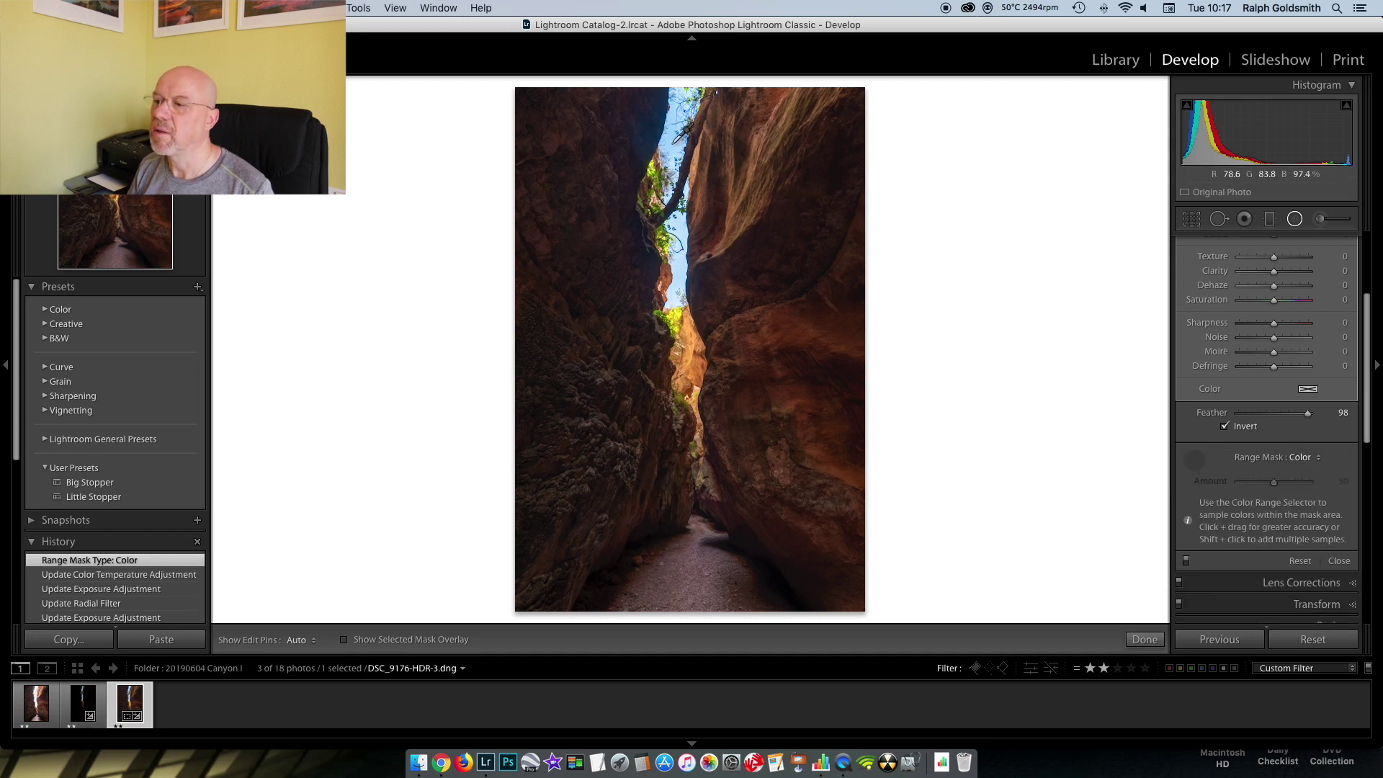
click(675, 141)
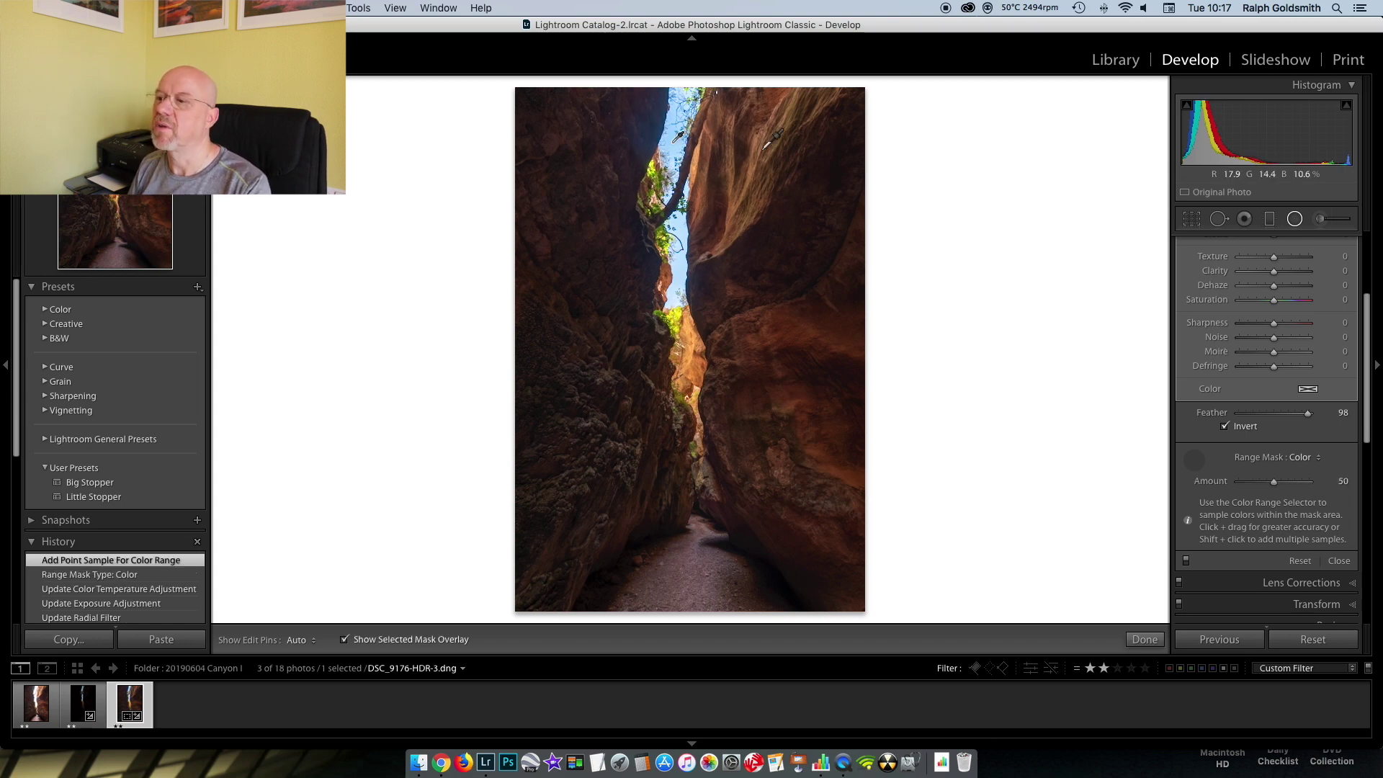
Step: Check the sky mask with the overlay, set the color range amount to 67, and close the radial filter
key(o)
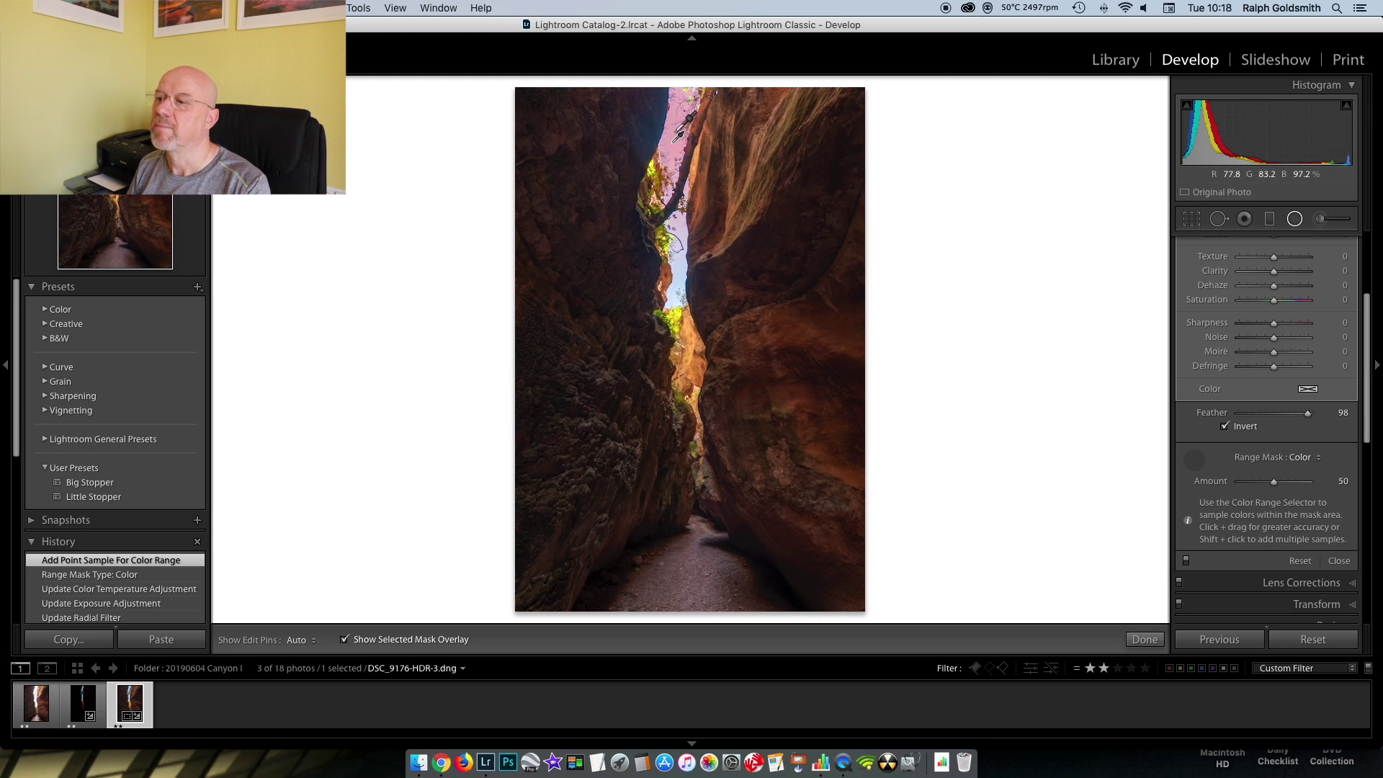
key(o)
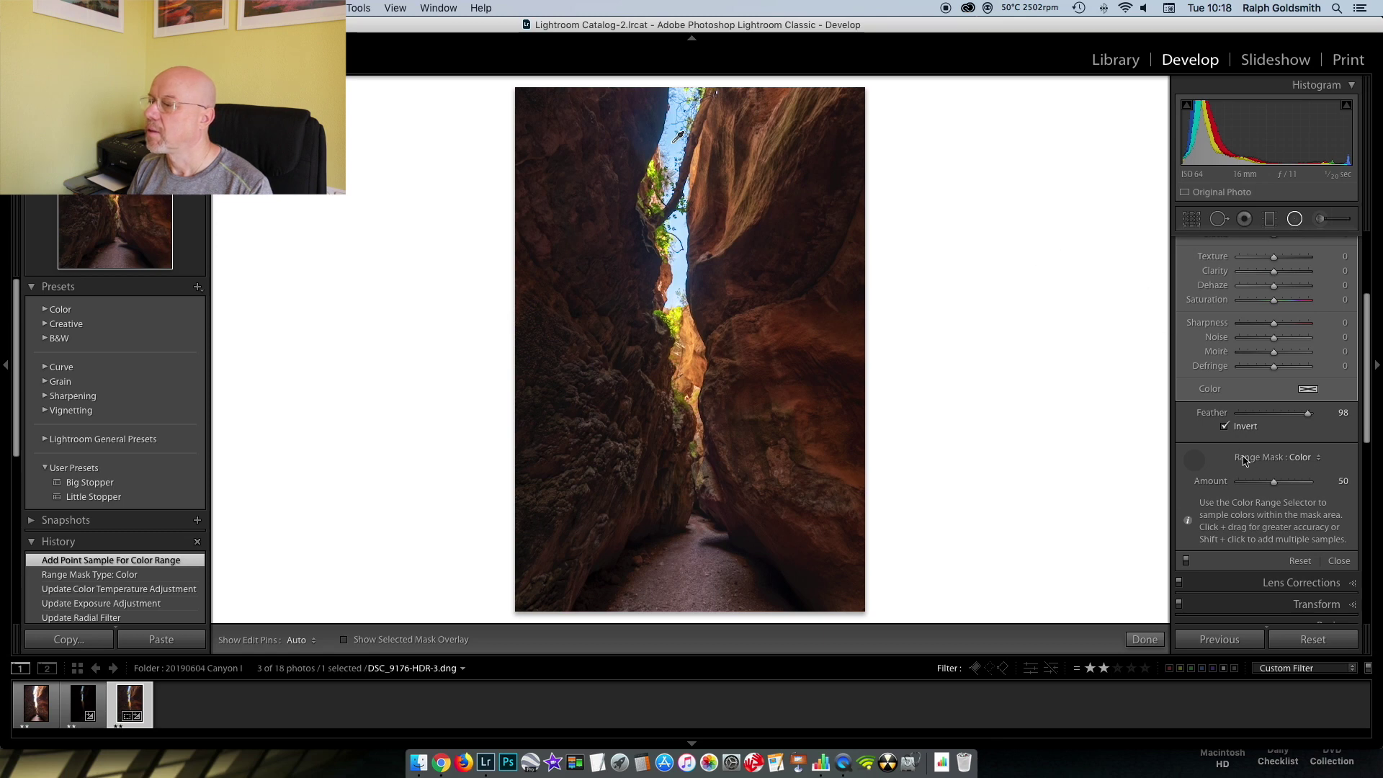
drag(1277, 486, 1290, 486)
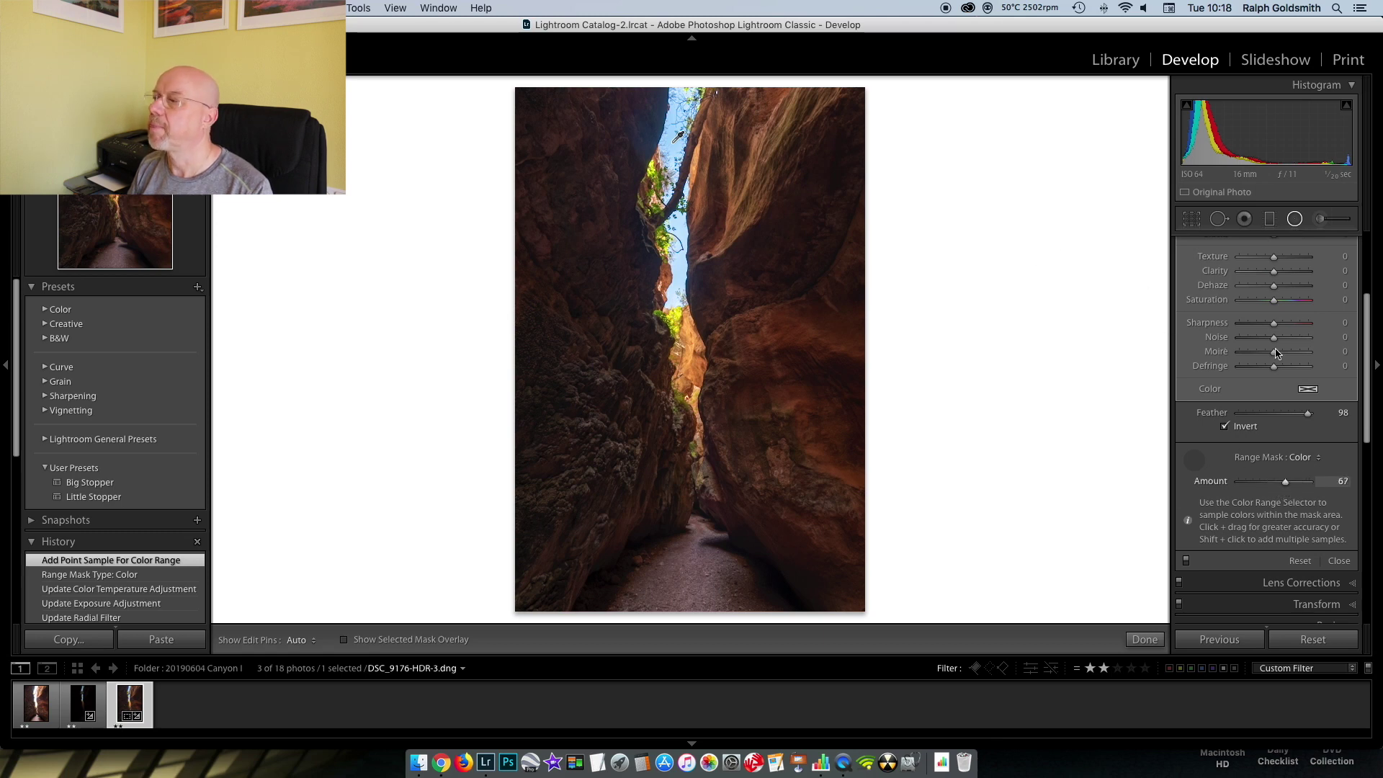
click(1295, 219)
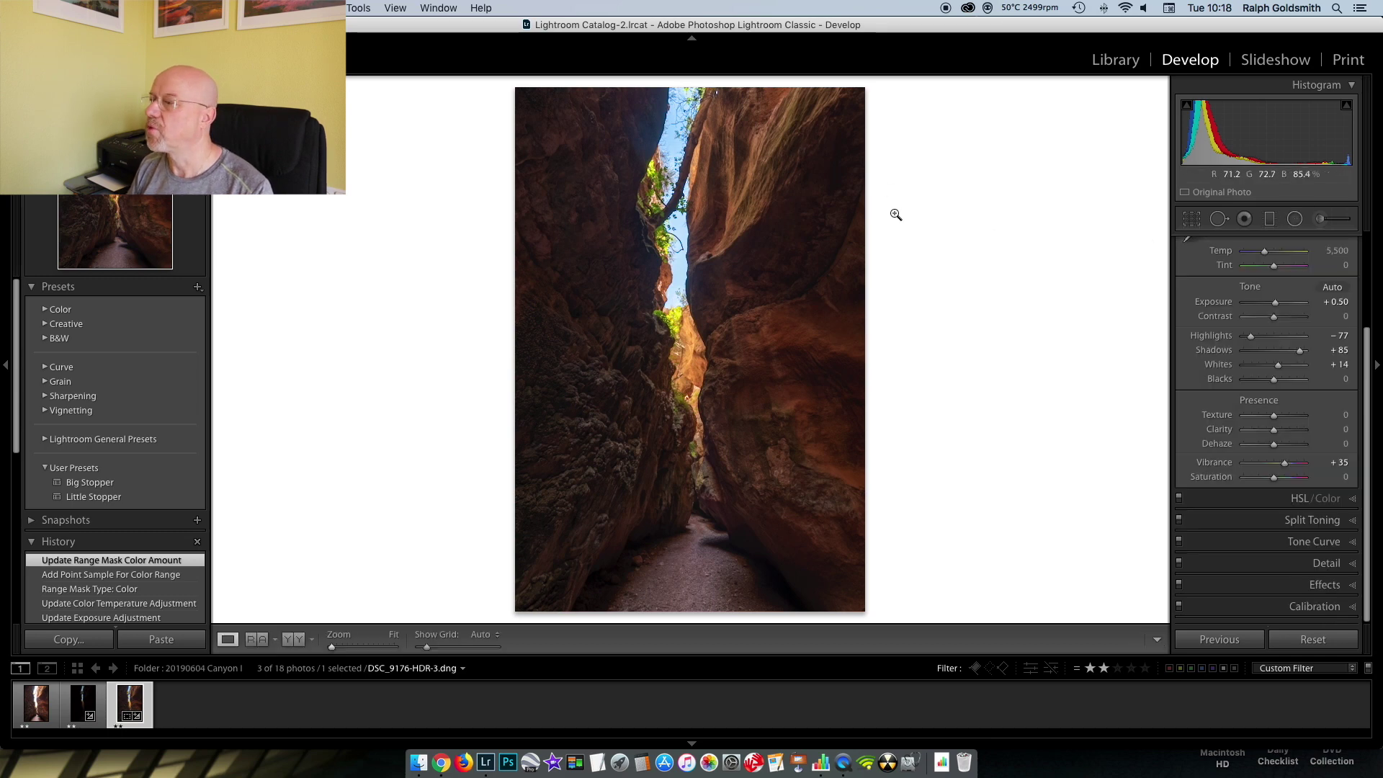
Step: Add another radial filter over the topmost sky of the canyon gap, reset its effects, adjust Temp and set Exposure to -0.42
click(1295, 219)
mouse_move(703, 94)
mouse_down()
mouse_move(649, 68)
mouse_move(686, 92)
mouse_up()
double_click(1197, 263)
drag(1275, 283, 1270, 321)
Step: Apply a Color range mask to the top sky filter, sampling the blue sky, and close the radial filter
scroll(1295, 605, down, 3)
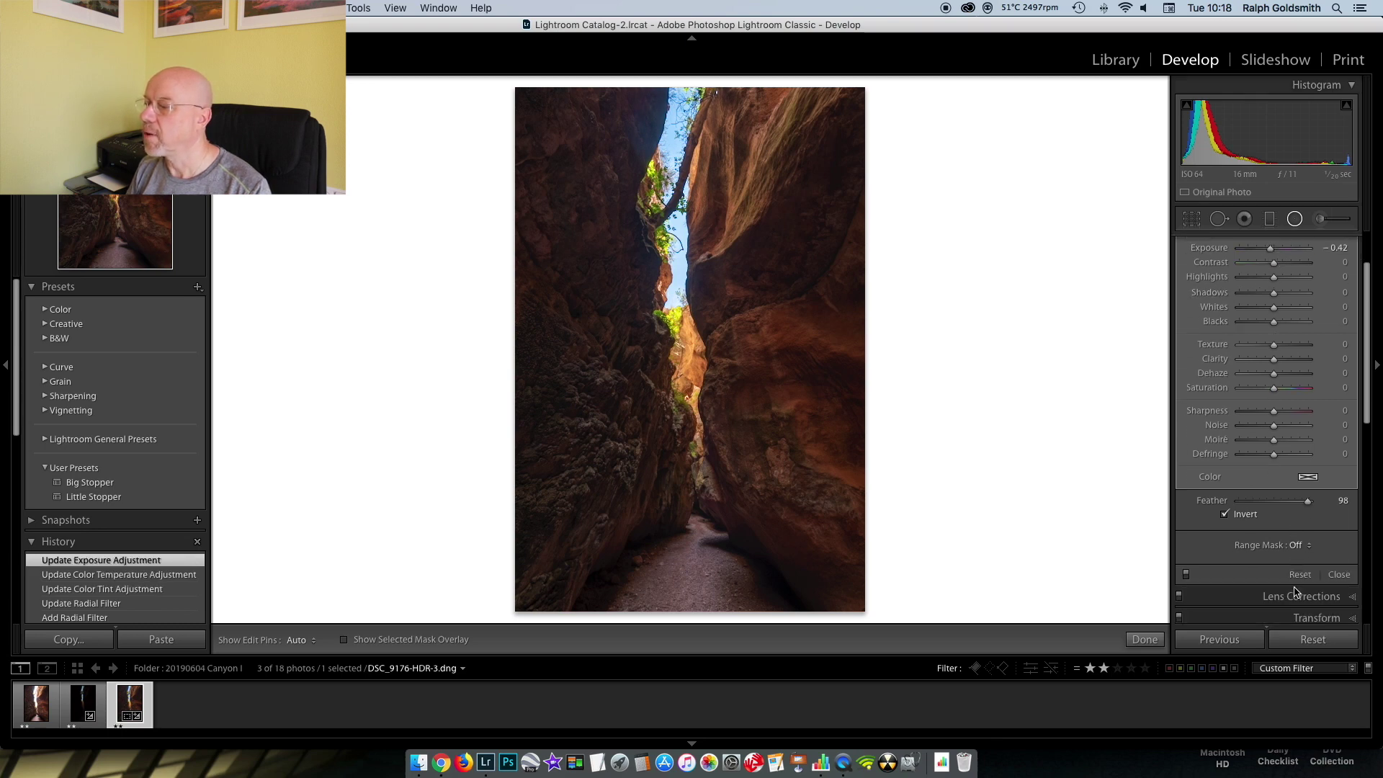
click(1300, 546)
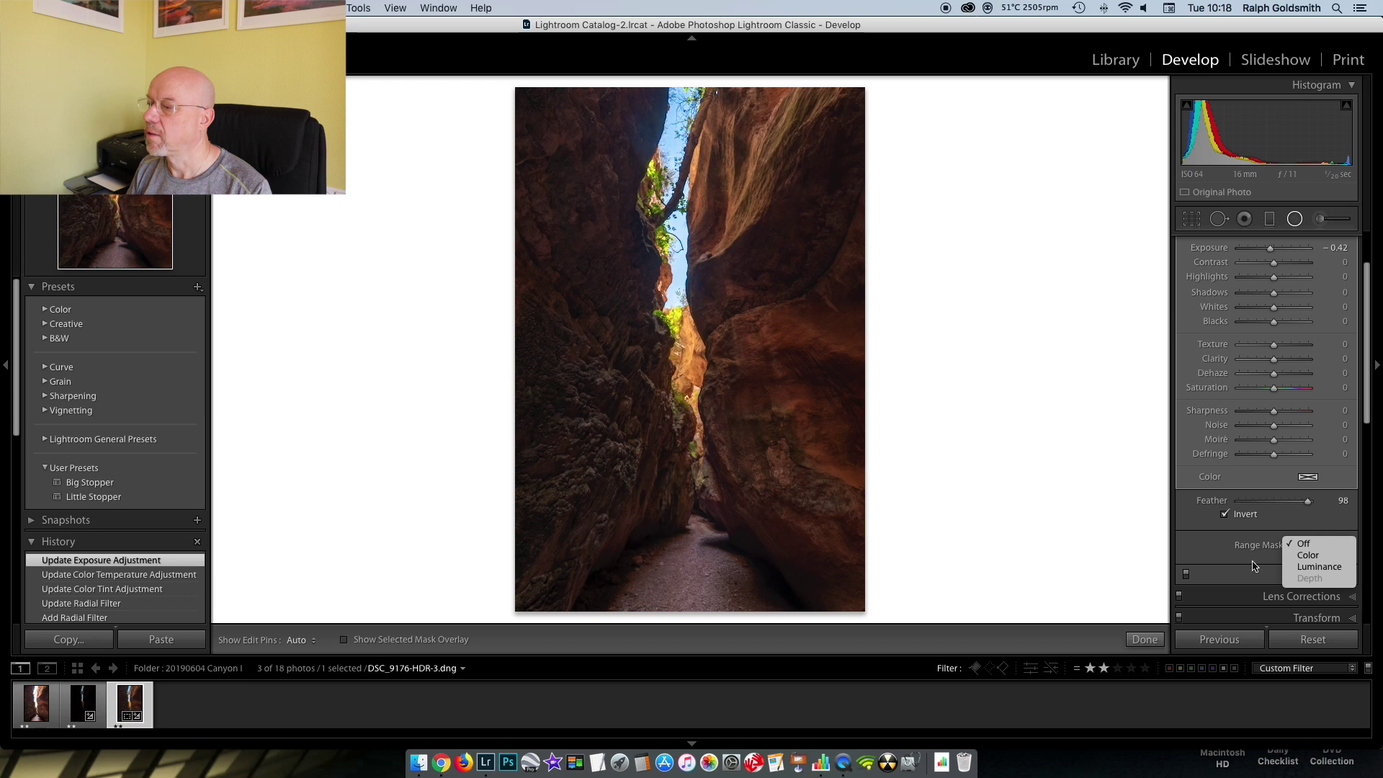
click(1326, 556)
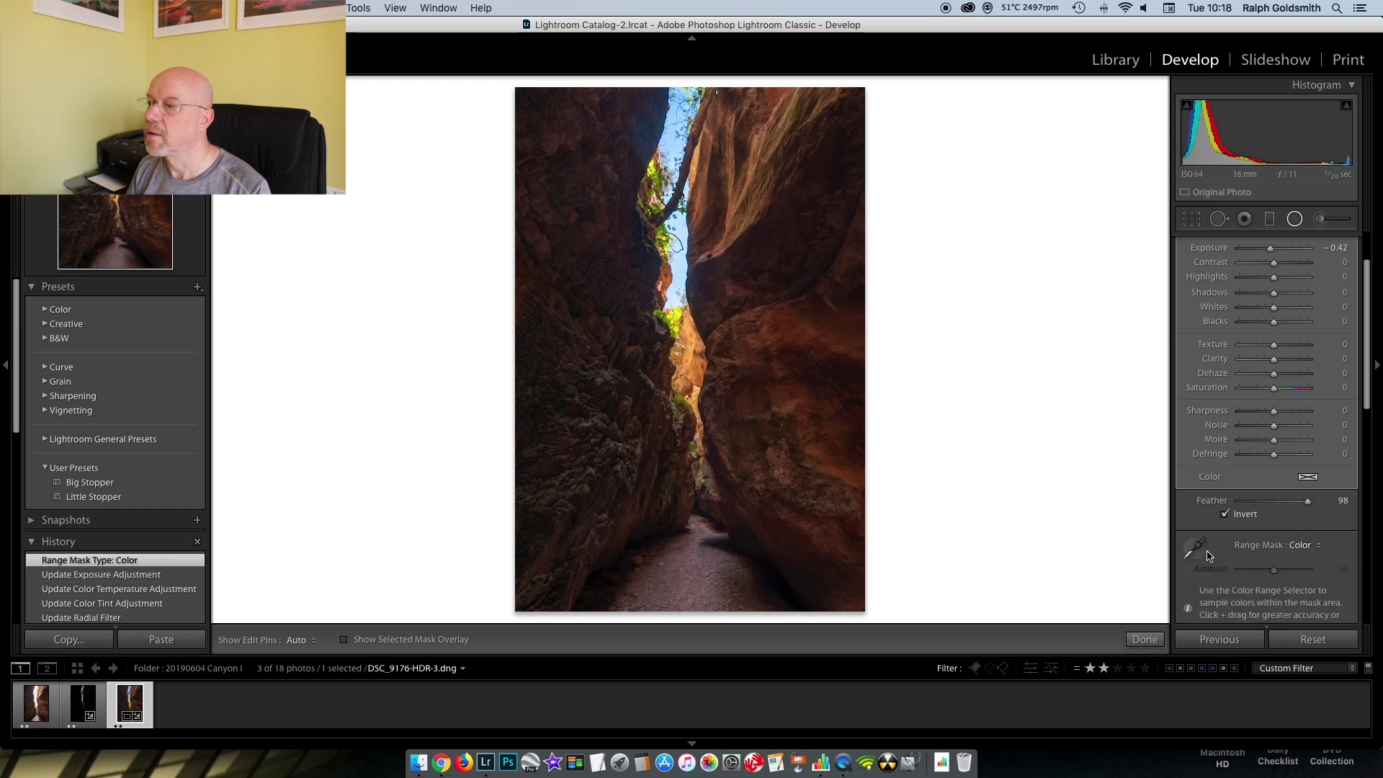
click(683, 98)
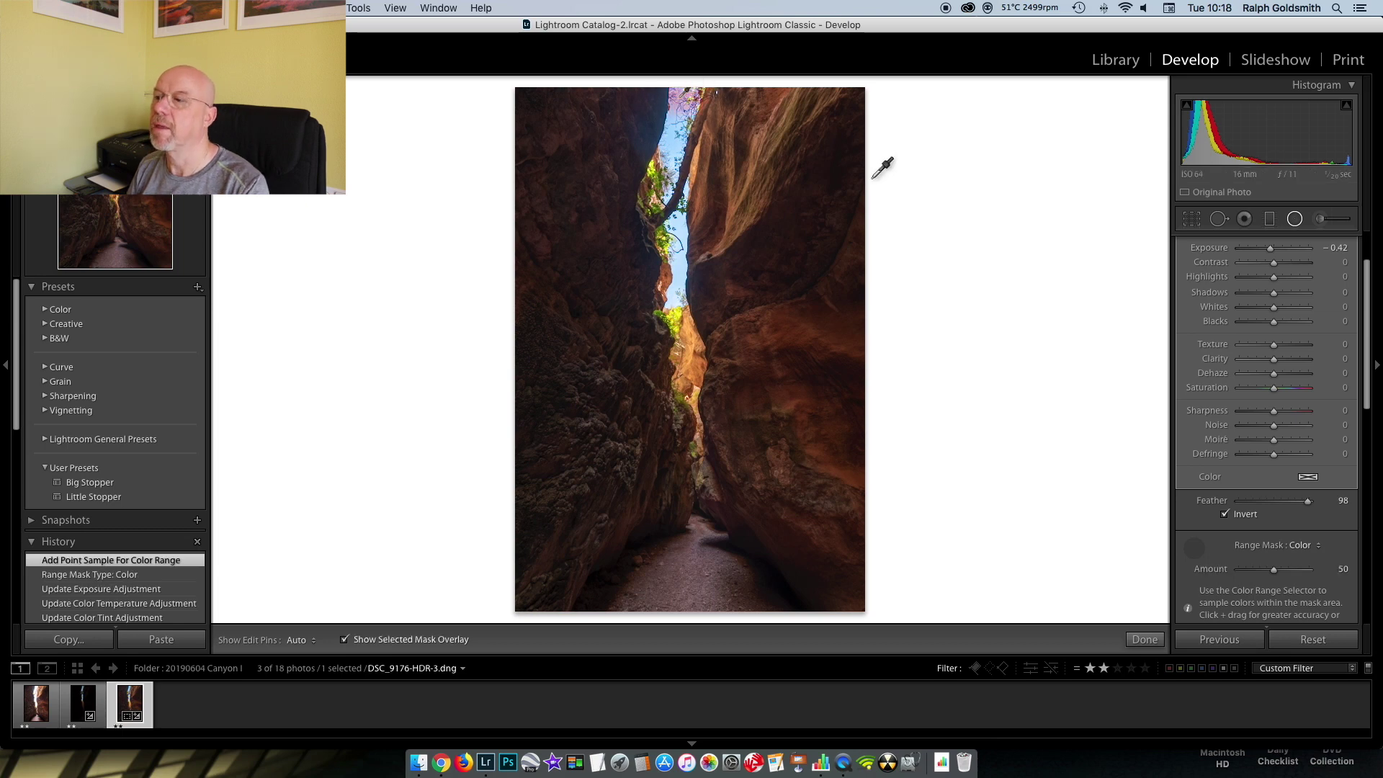
click(1295, 220)
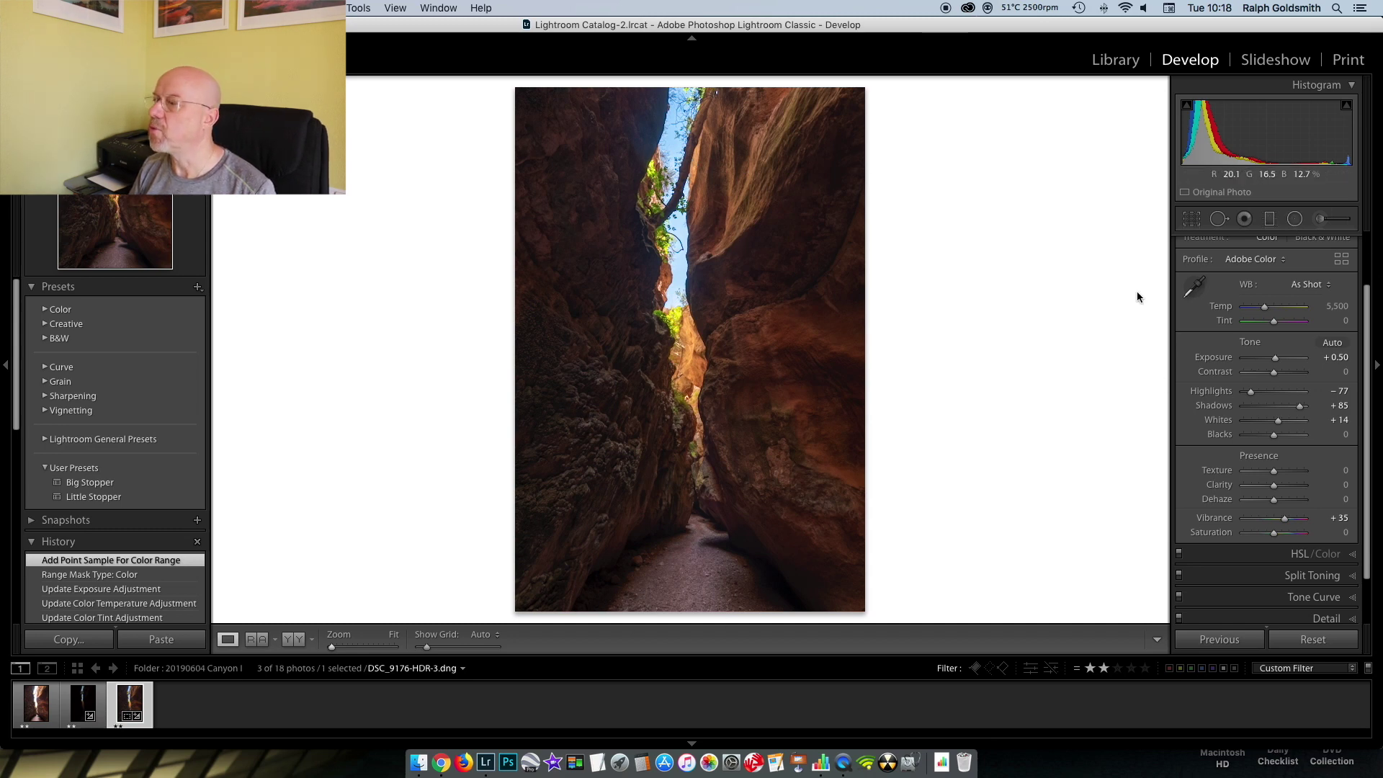
Step: Add a large upright oval radial filter centred on the glowing rock in the middle of the canyon gap
click(1295, 218)
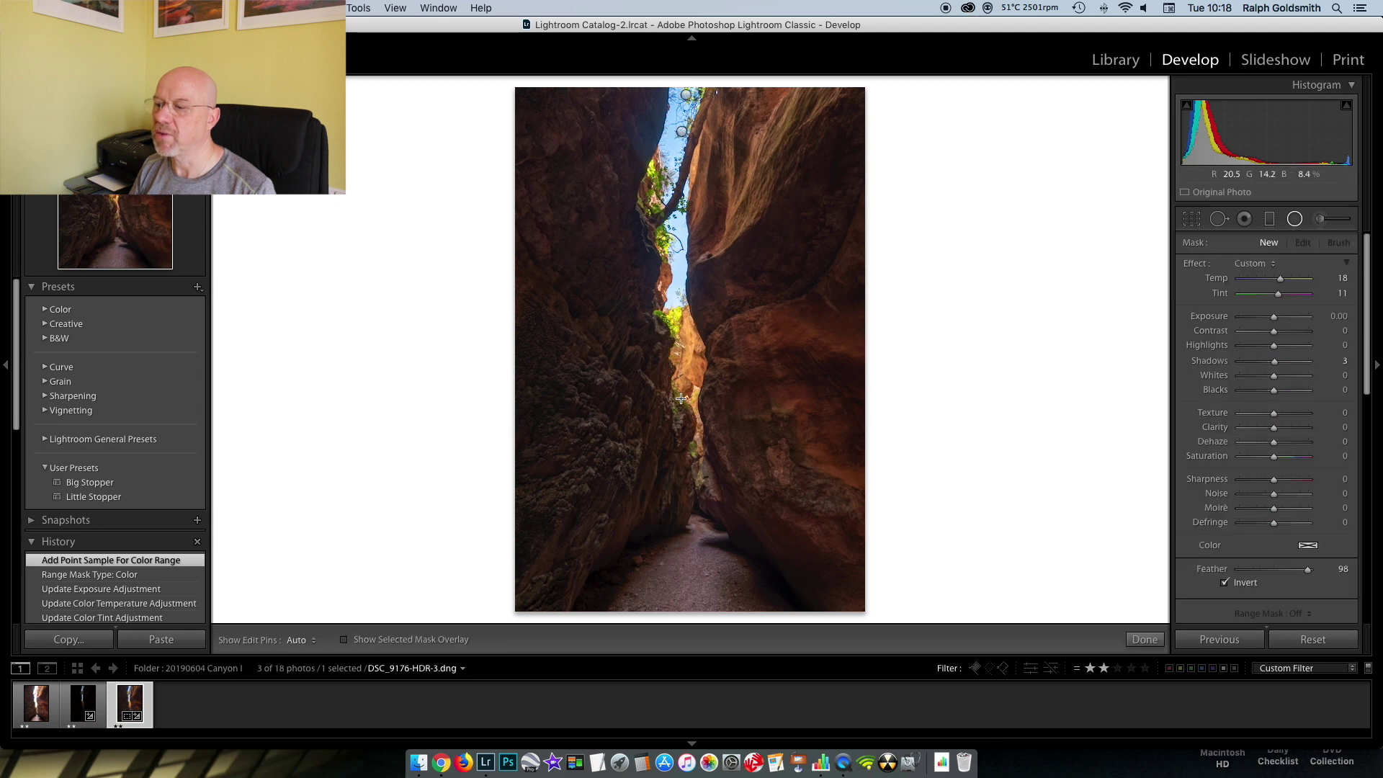
drag(703, 404, 581, 215)
drag(705, 398, 690, 372)
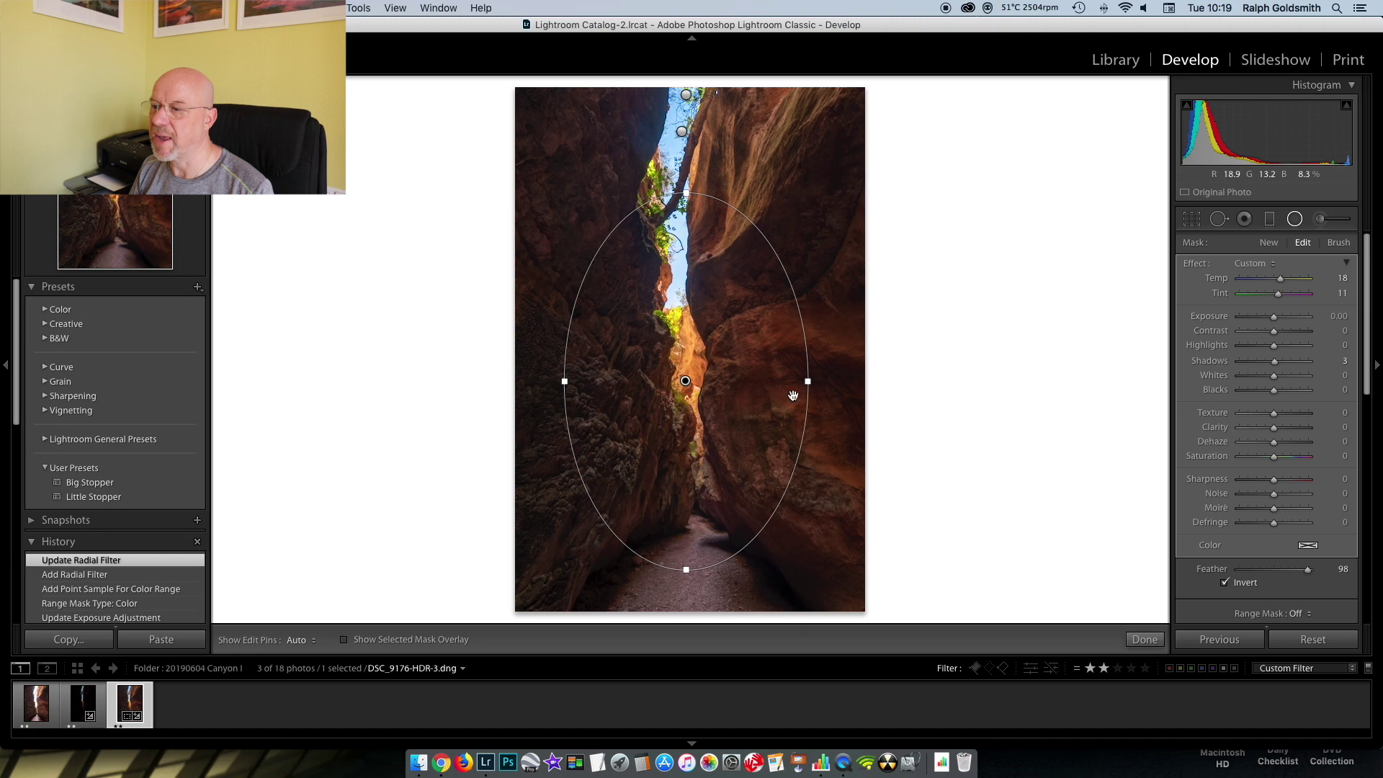
Step: Reset the central filter's effects, set Temp 23, Tint 9, Shadows 30 and Saturation 15, and fine-tune its oval
double_click(1193, 266)
drag(1274, 280, 1285, 364)
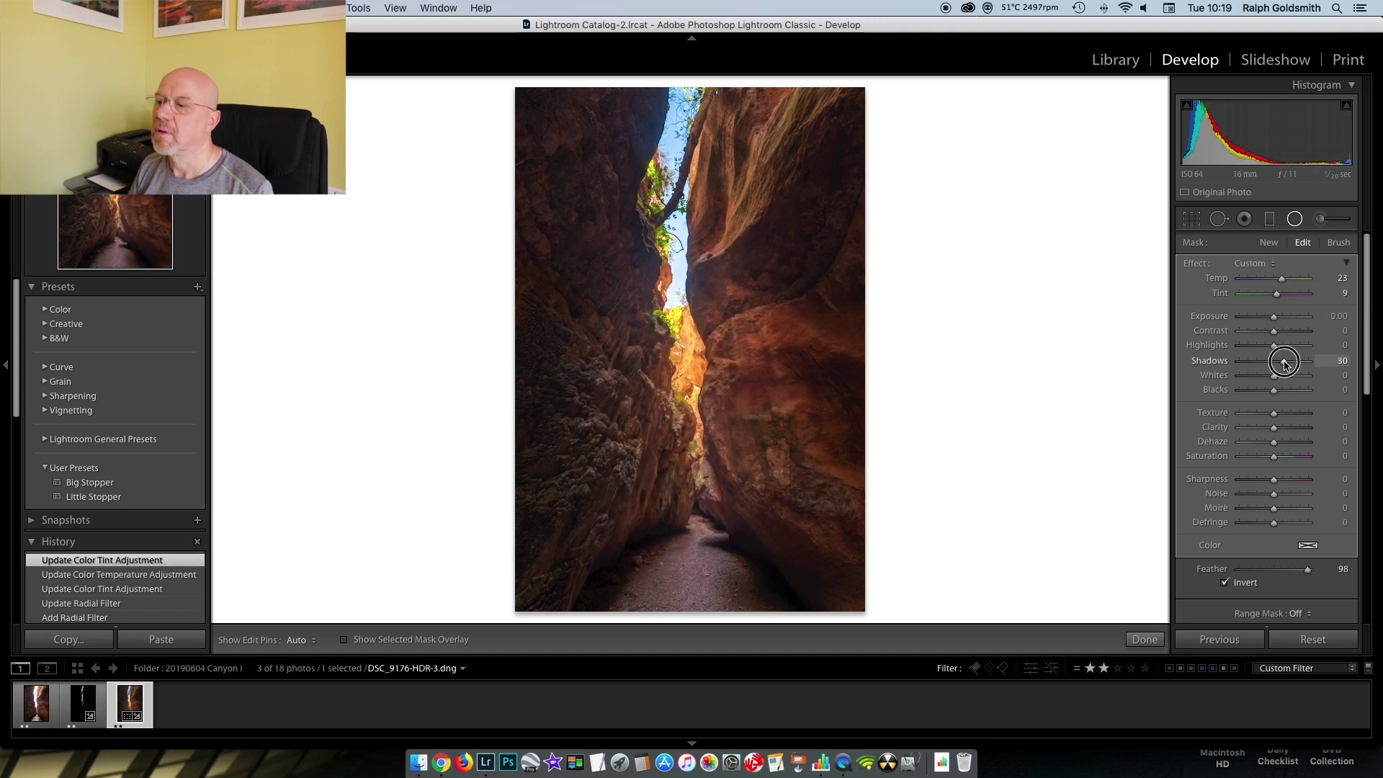
drag(1284, 363, 1284, 363)
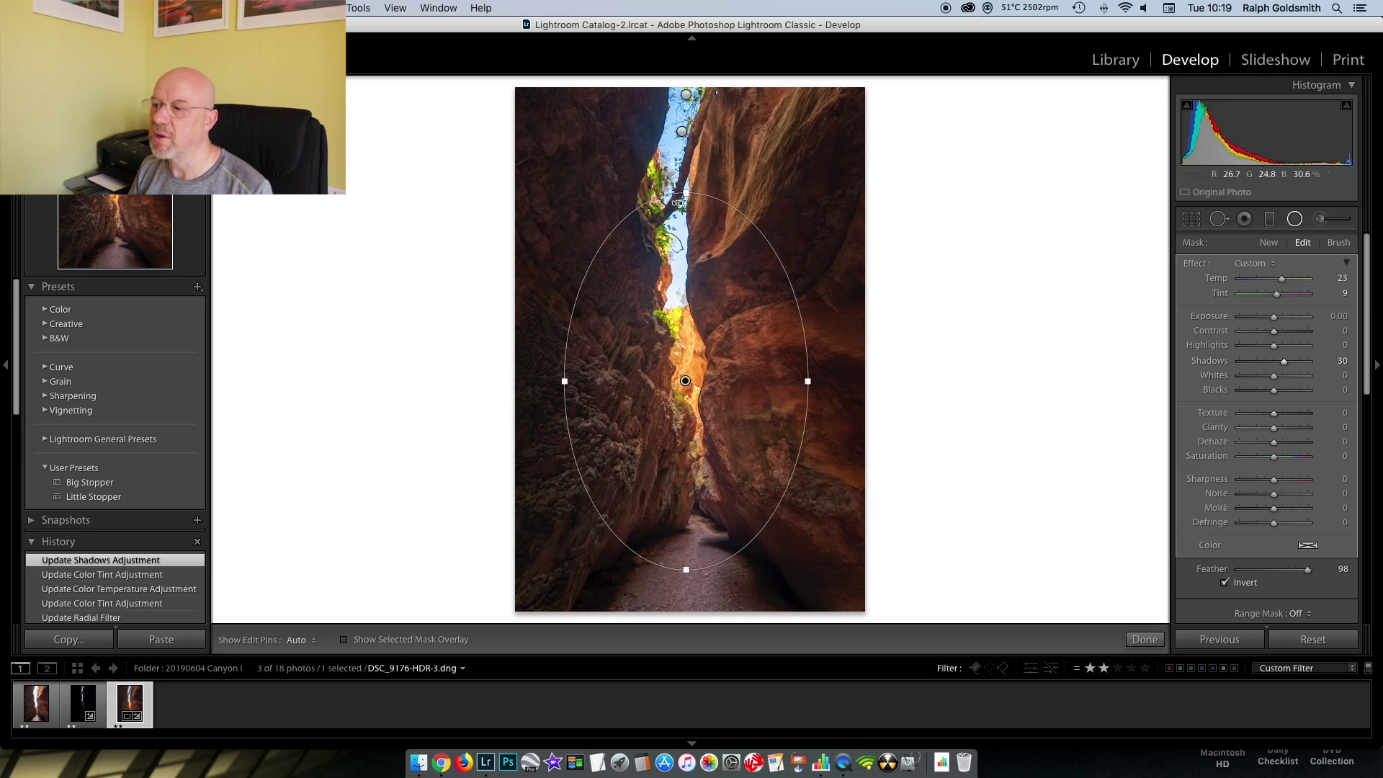
drag(681, 196, 682, 193)
drag(685, 381, 686, 382)
drag(808, 383, 809, 383)
drag(1275, 458, 1281, 458)
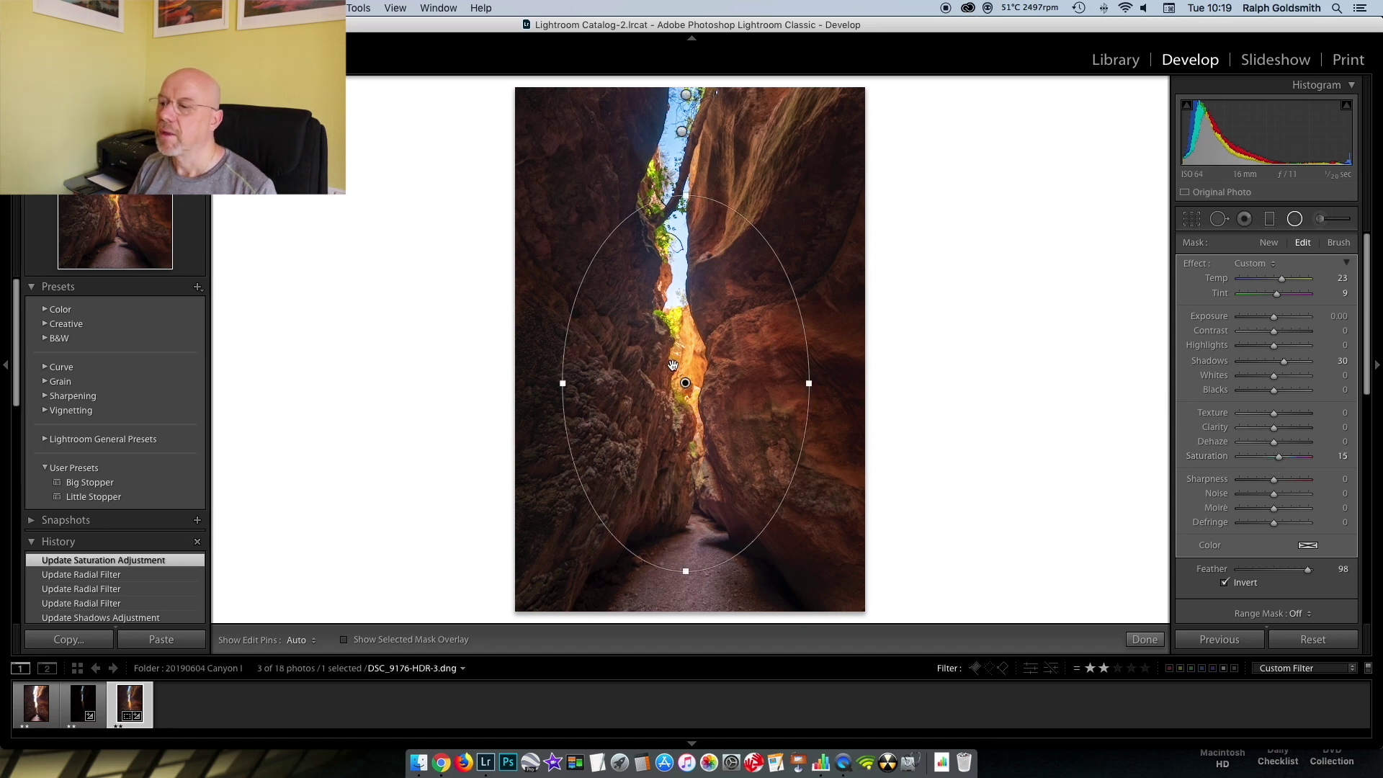
Step: Duplicate the central radial filter, flatten the copy's oval, and move it down over the start of the canyon path
right_click(685, 382)
click(716, 390)
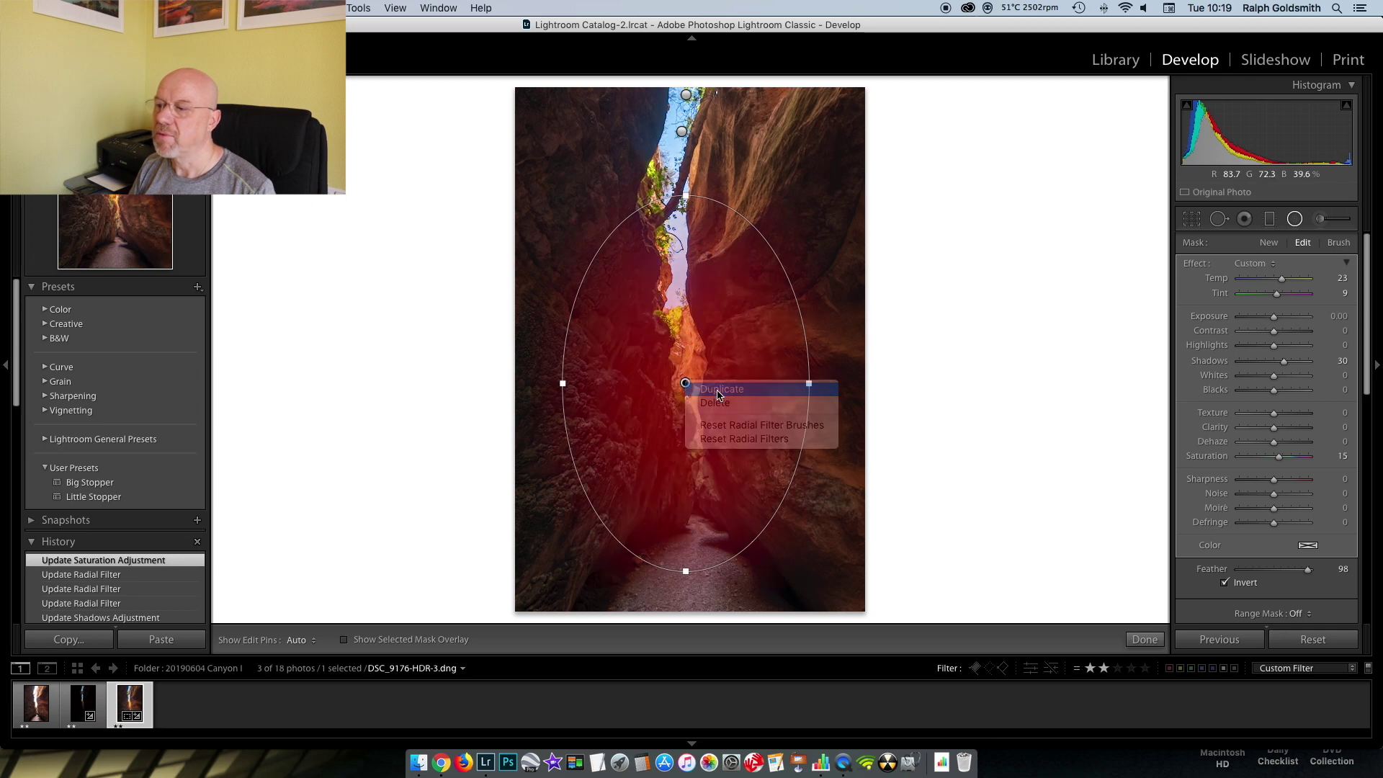
drag(687, 198, 686, 292)
drag(682, 383, 694, 502)
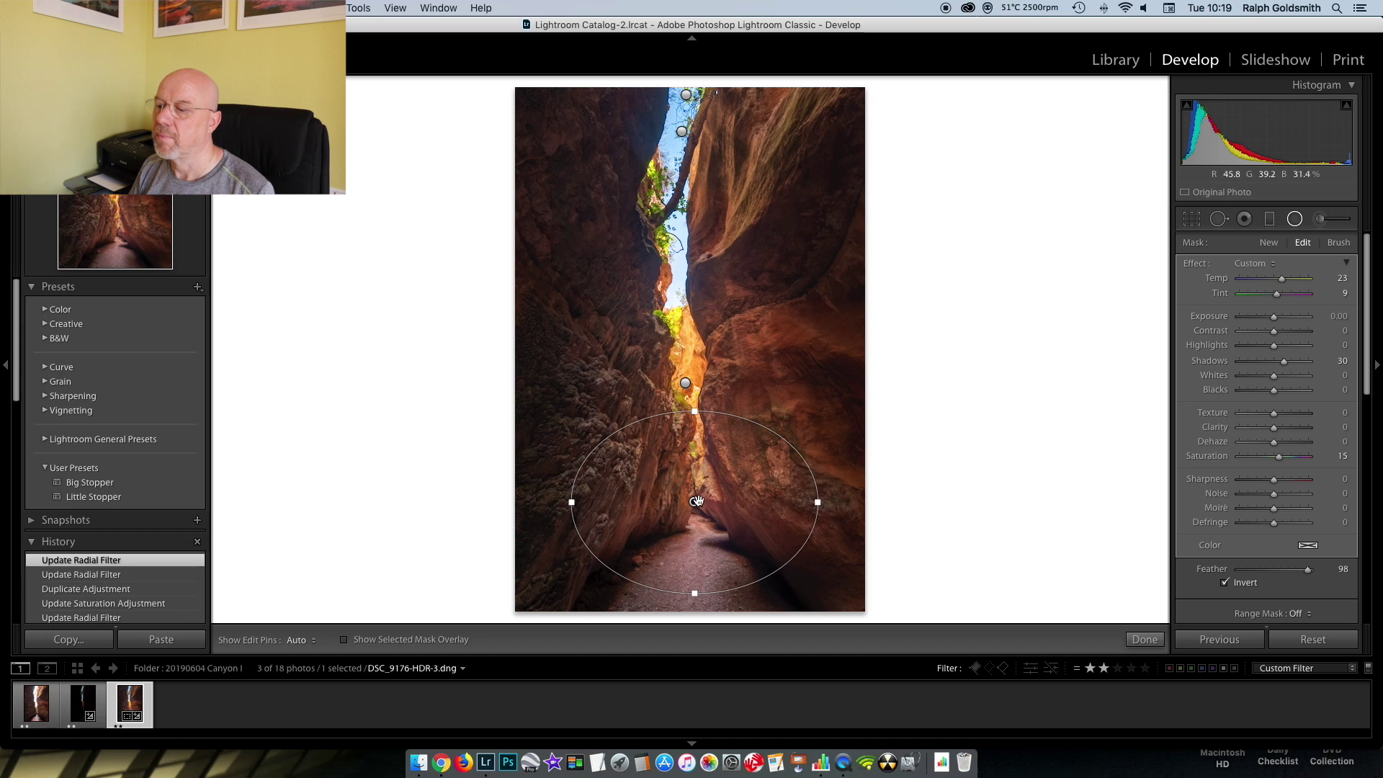
drag(696, 502, 705, 500)
Step: Duplicate the path's radial filter, shape the copy into a circle over the lower left rock wall, and close the tool
right_click(705, 501)
click(724, 507)
drag(705, 501, 565, 493)
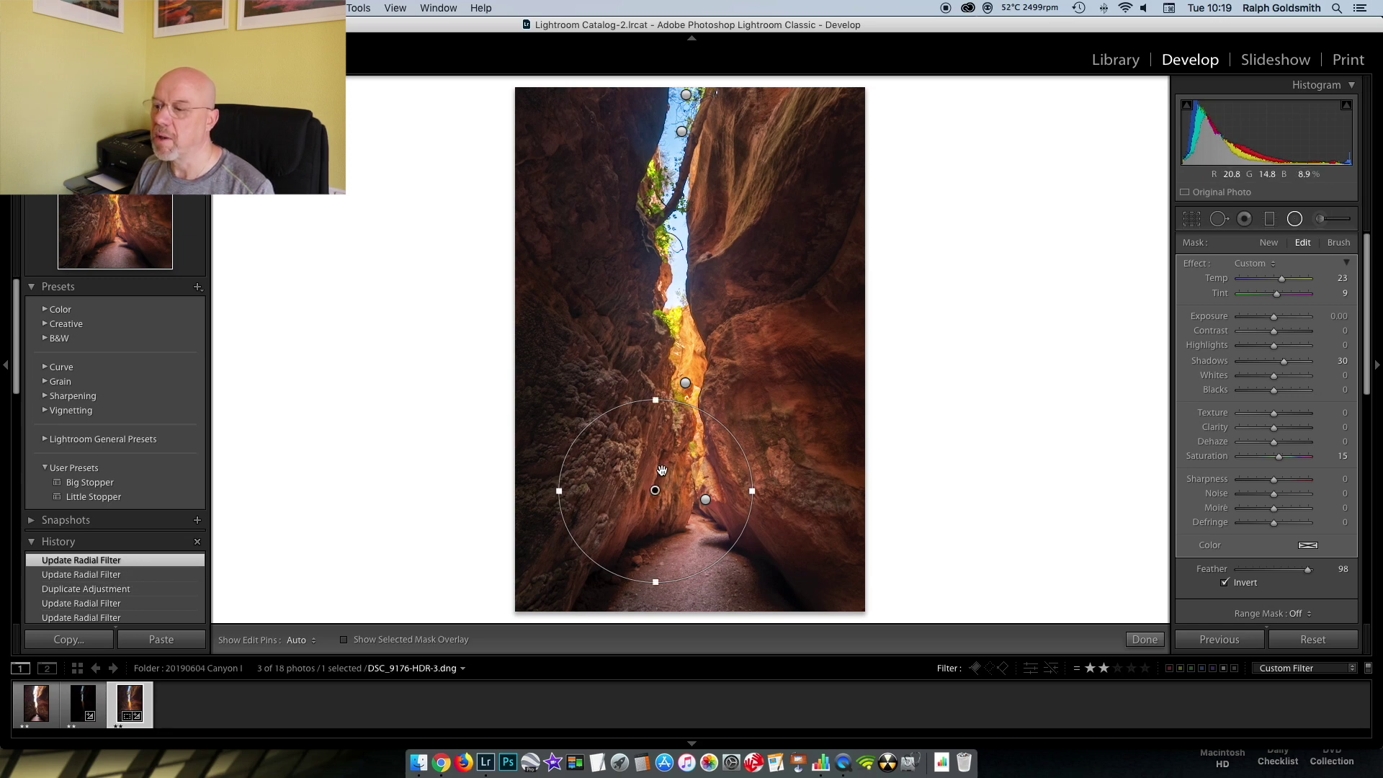
drag(650, 486, 641, 469)
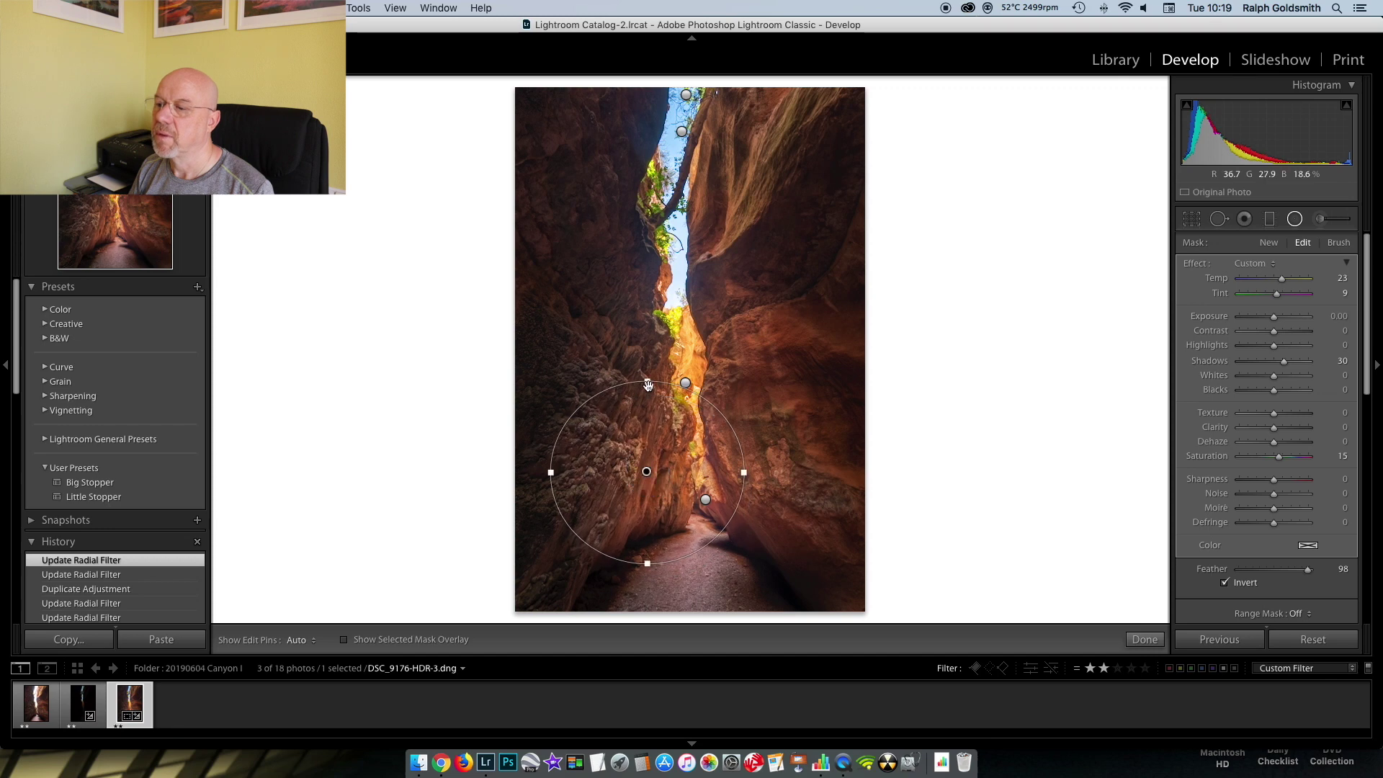
drag(648, 385, 650, 382)
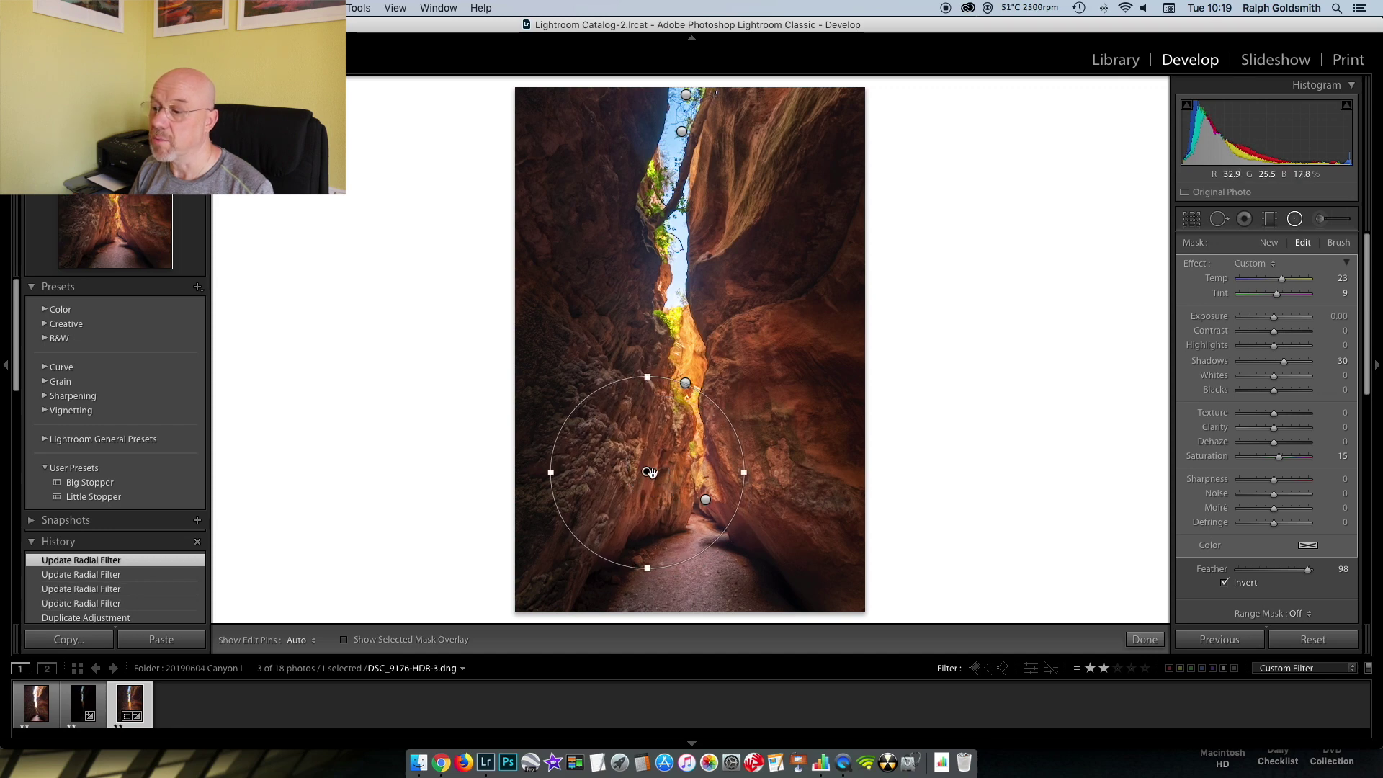
click(1295, 220)
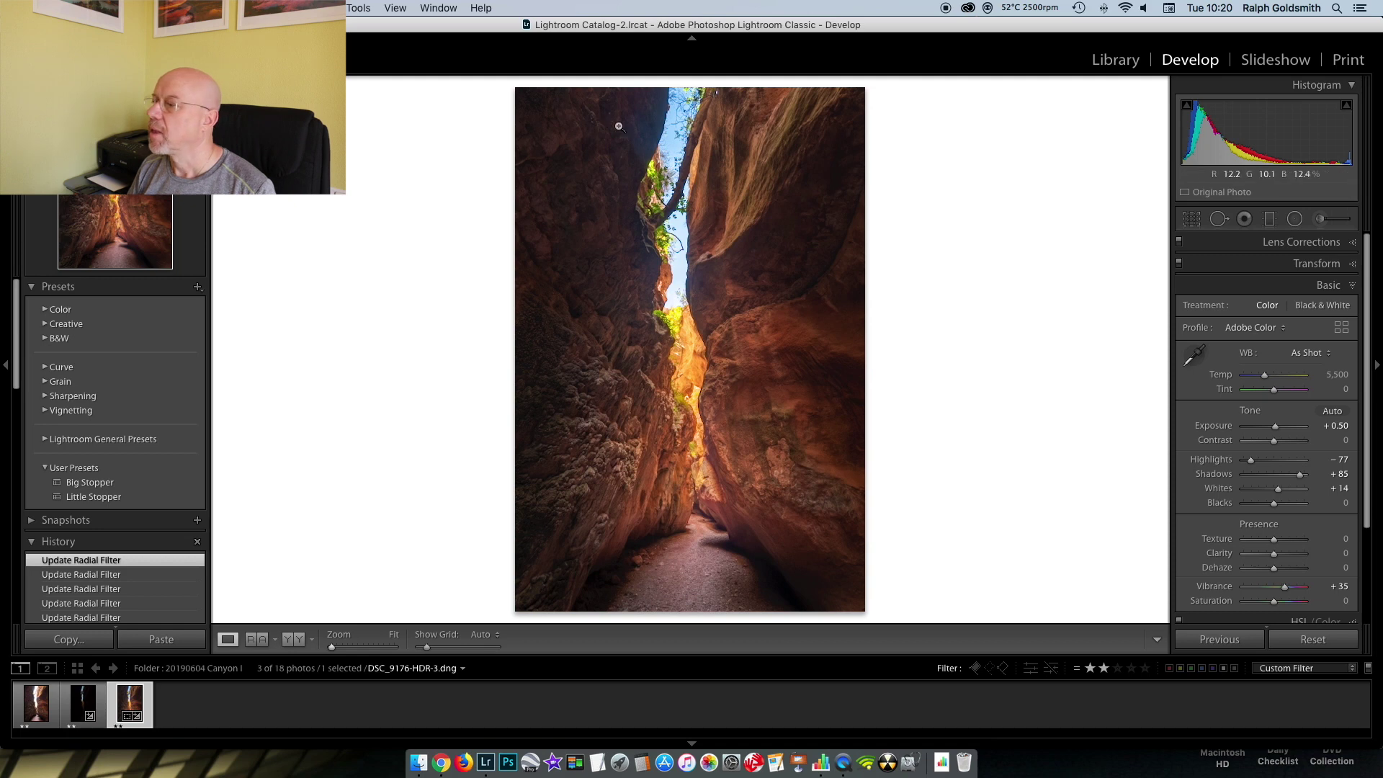
Step: Add a small tilted oval radial filter over the dark rock to the left of the sky gap
click(1295, 219)
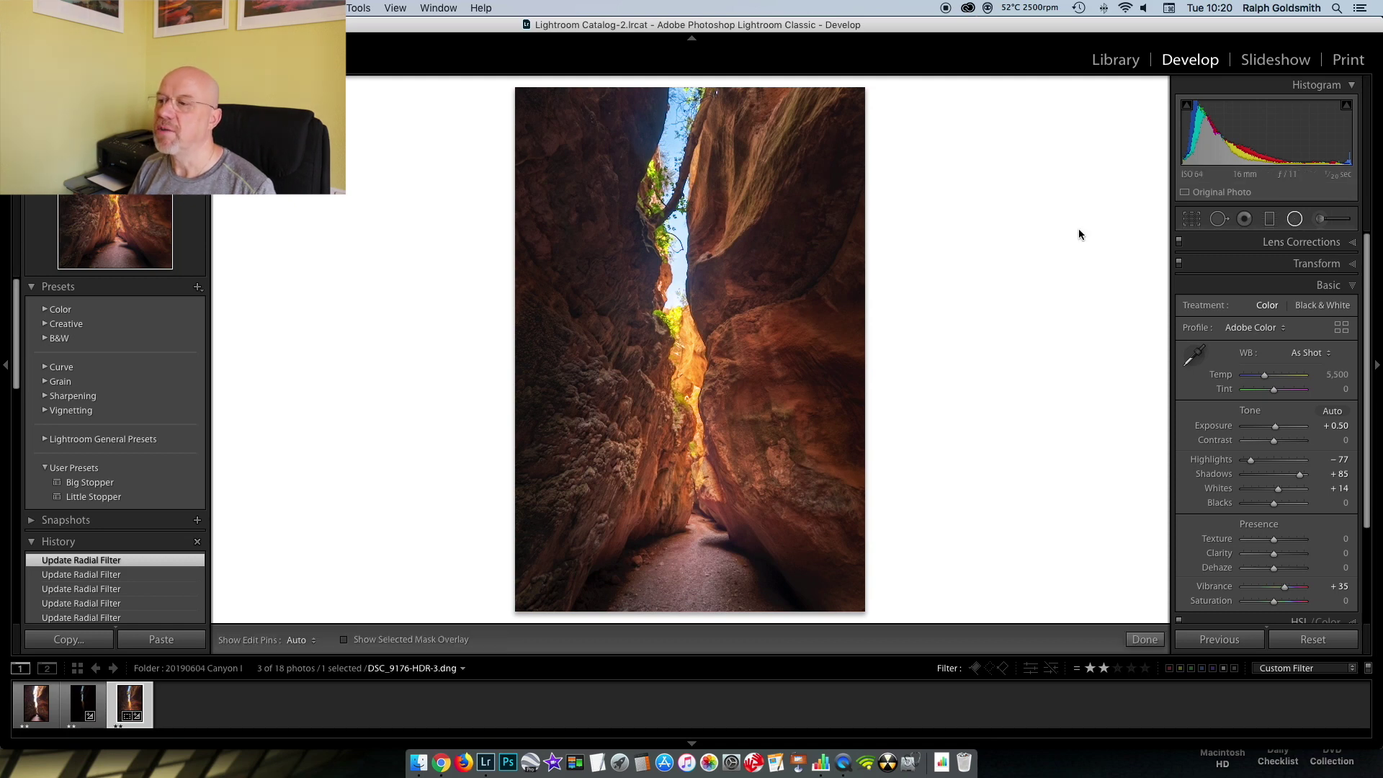
mouse_move(644, 141)
mouse_down()
mouse_move(657, 93)
mouse_move(677, 80)
mouse_up()
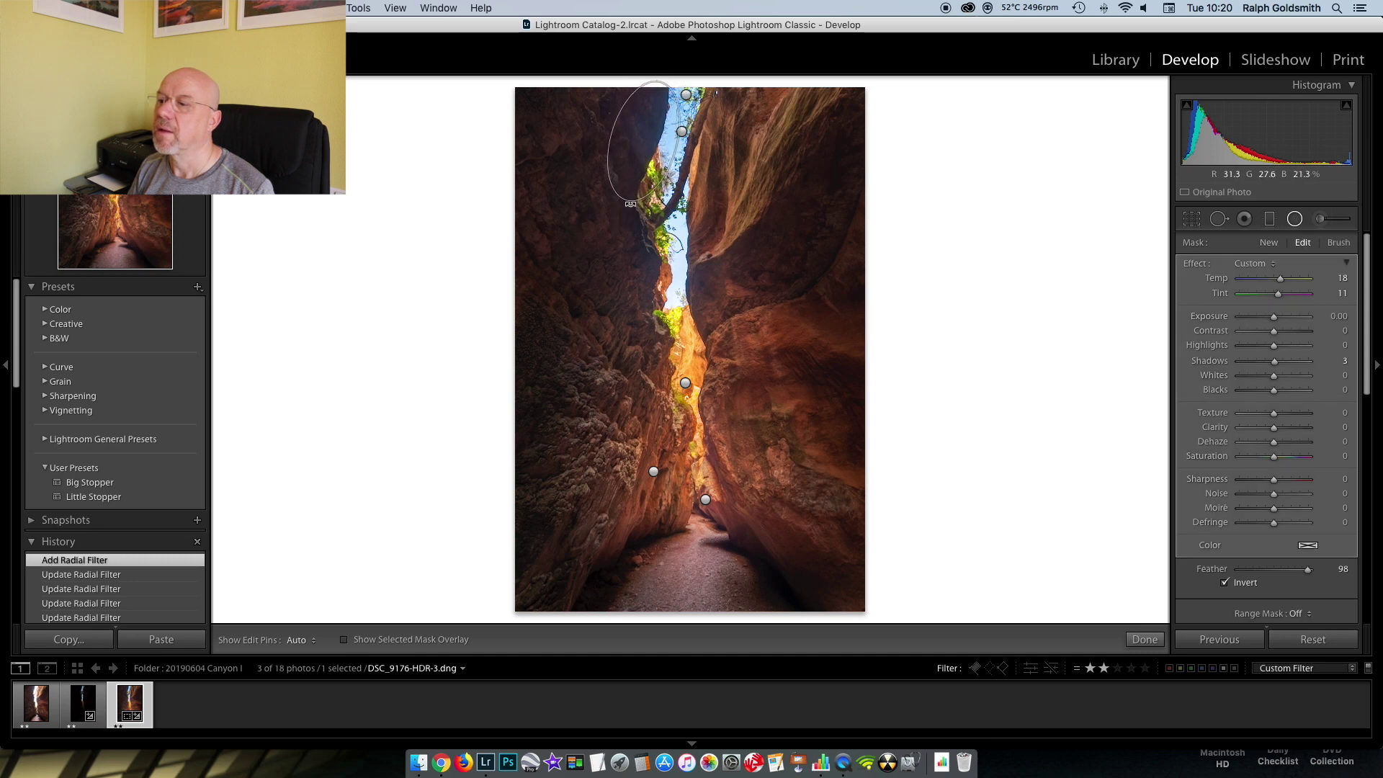
drag(646, 140, 650, 130)
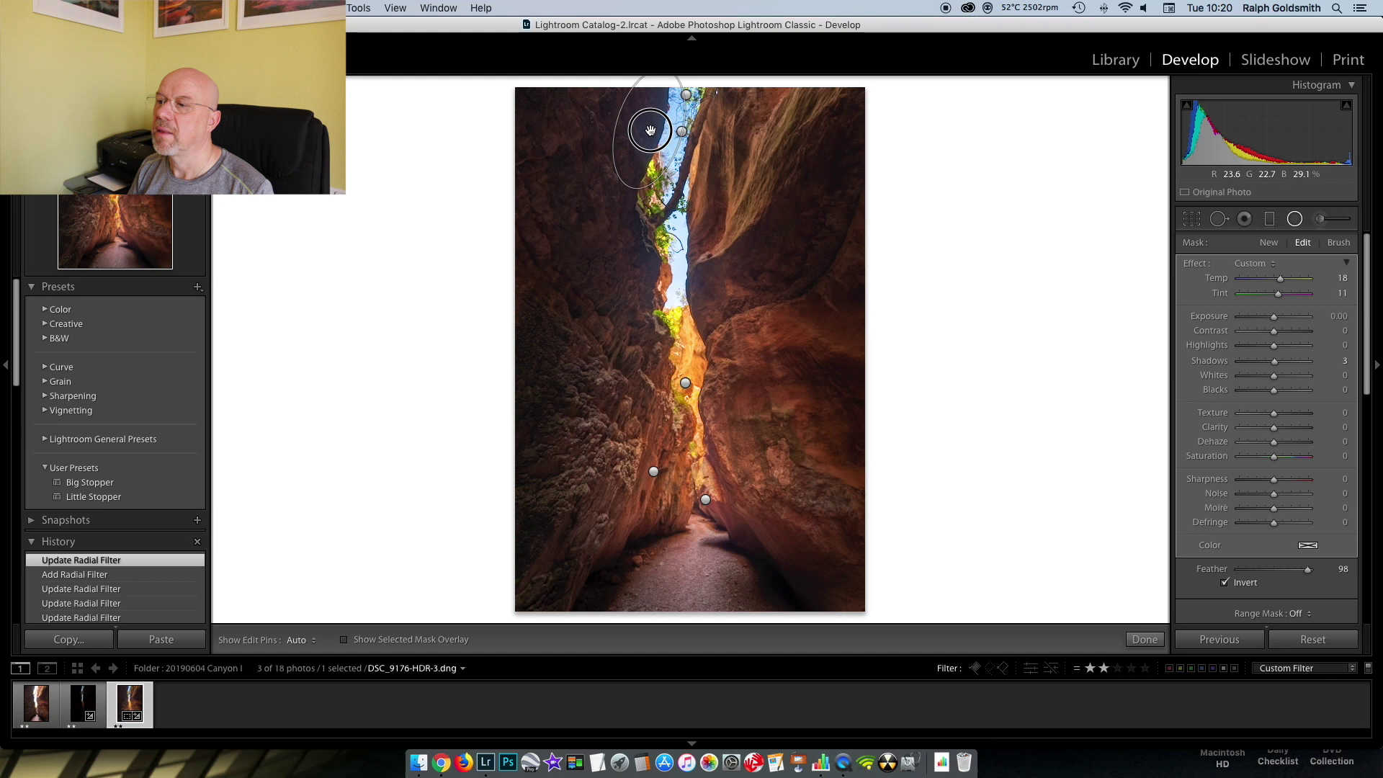
click(650, 130)
Step: Reset the dark rock filter's effects, set Shadows to -28 with Exposure at 0.00, and check its mask overlay
double_click(1196, 263)
drag(1275, 364, 1269, 363)
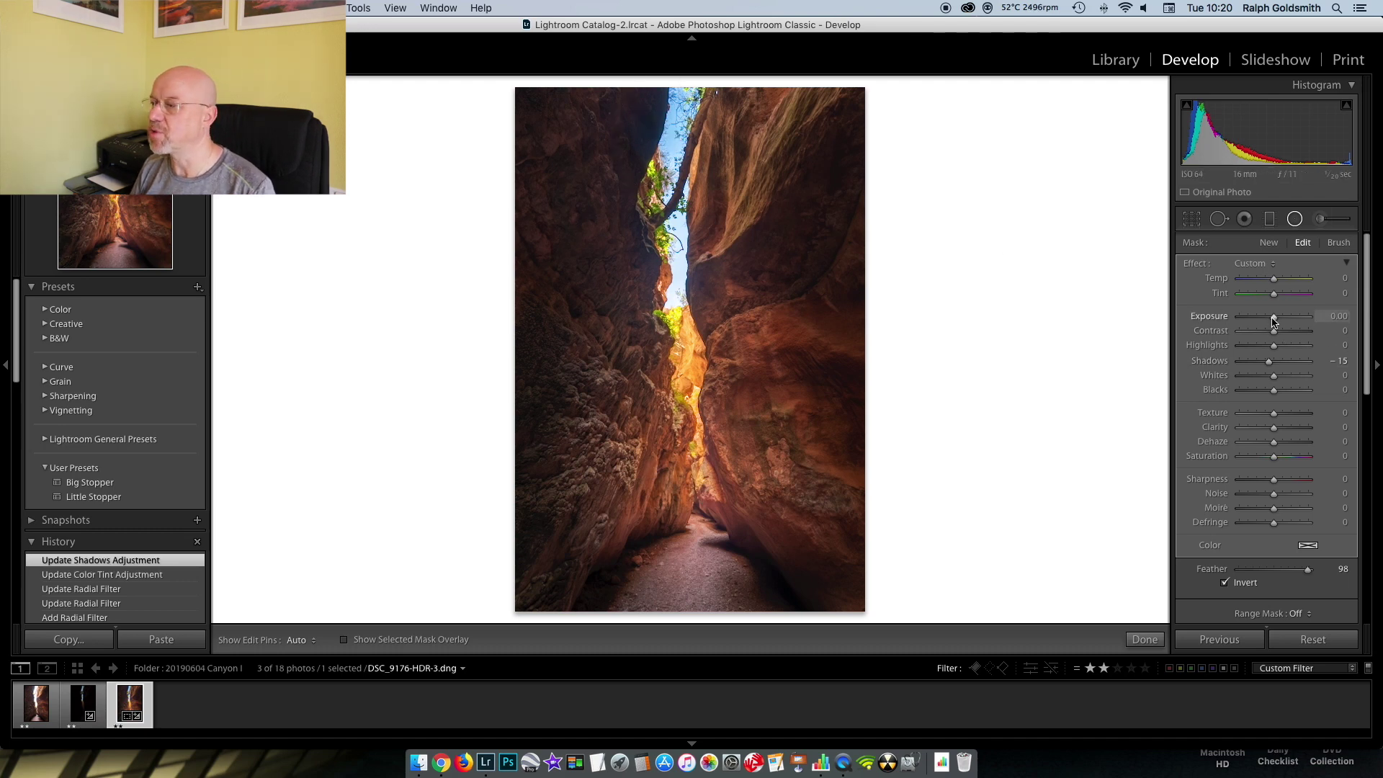
drag(1274, 321, 1267, 362)
double_click(1210, 317)
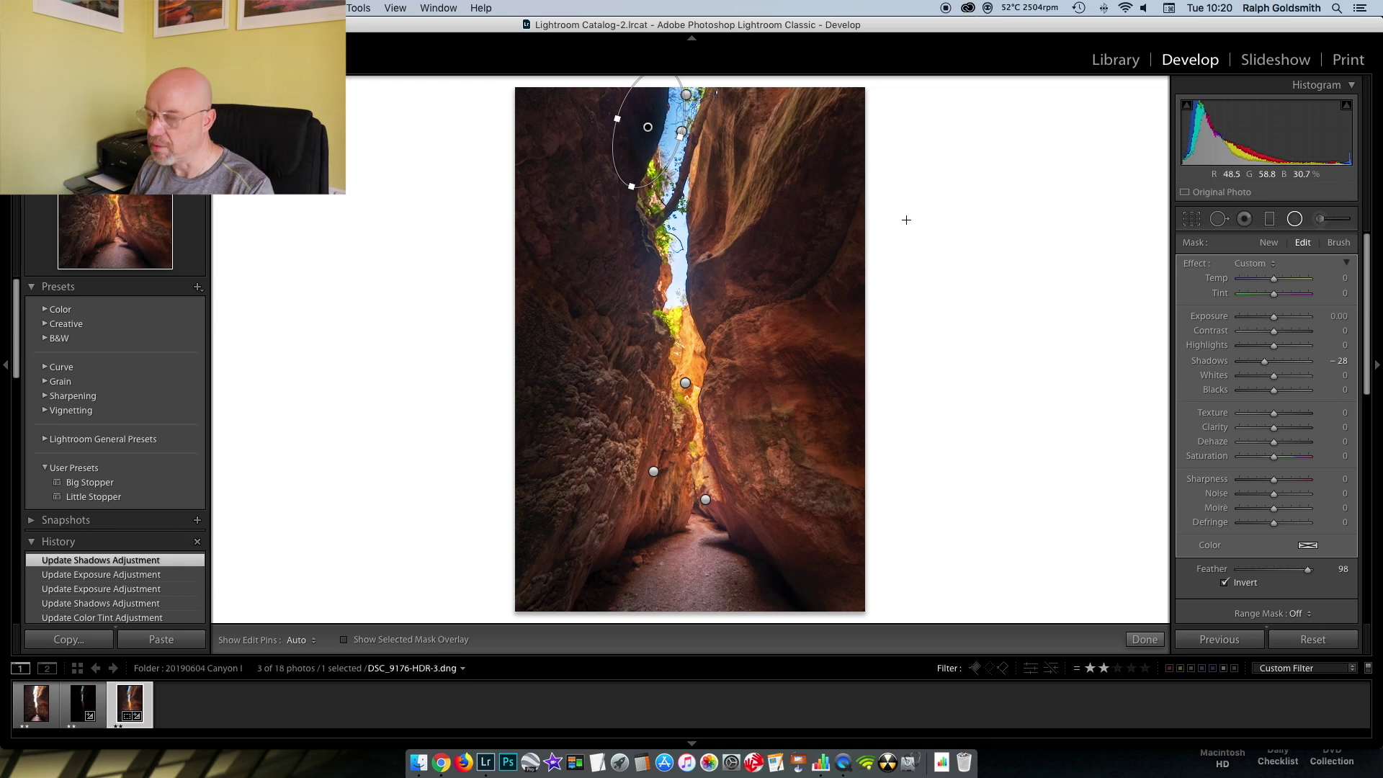
key(o)
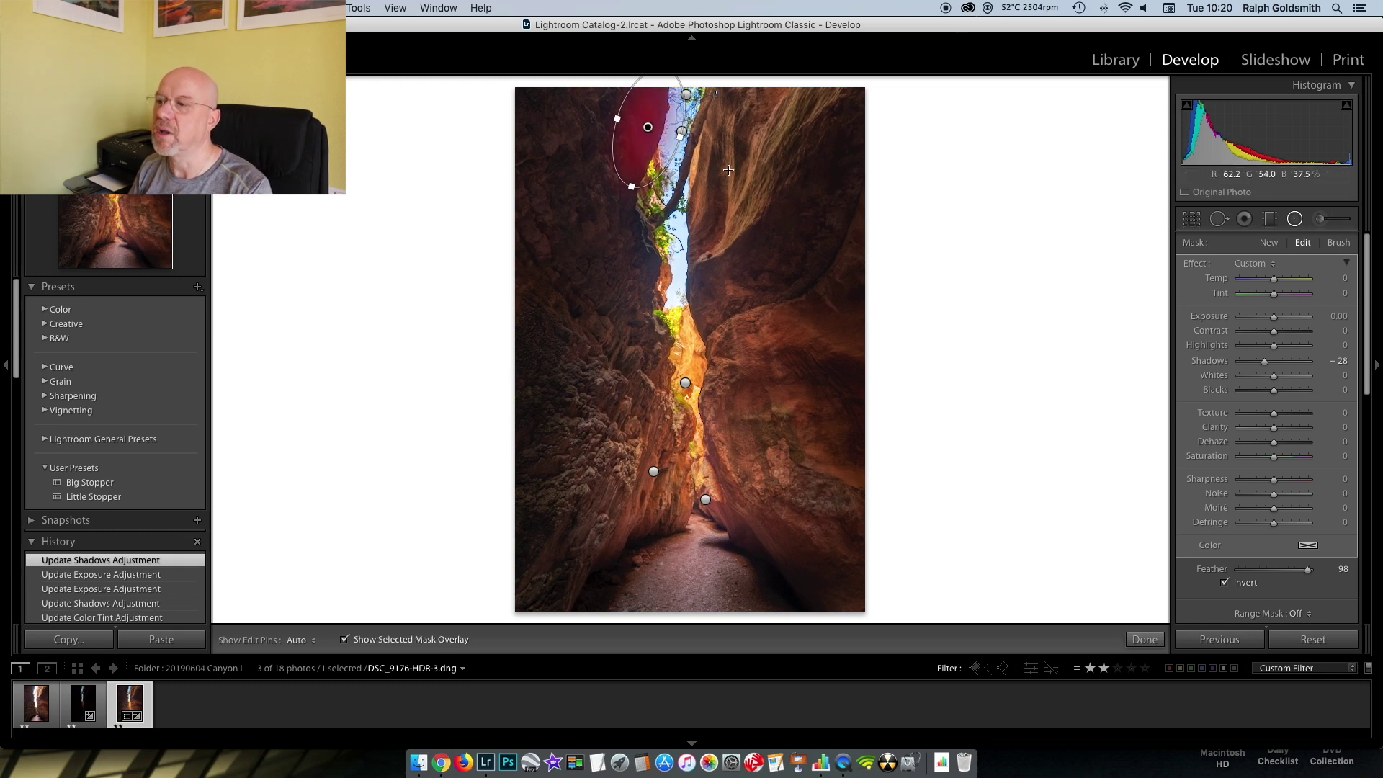
key(o)
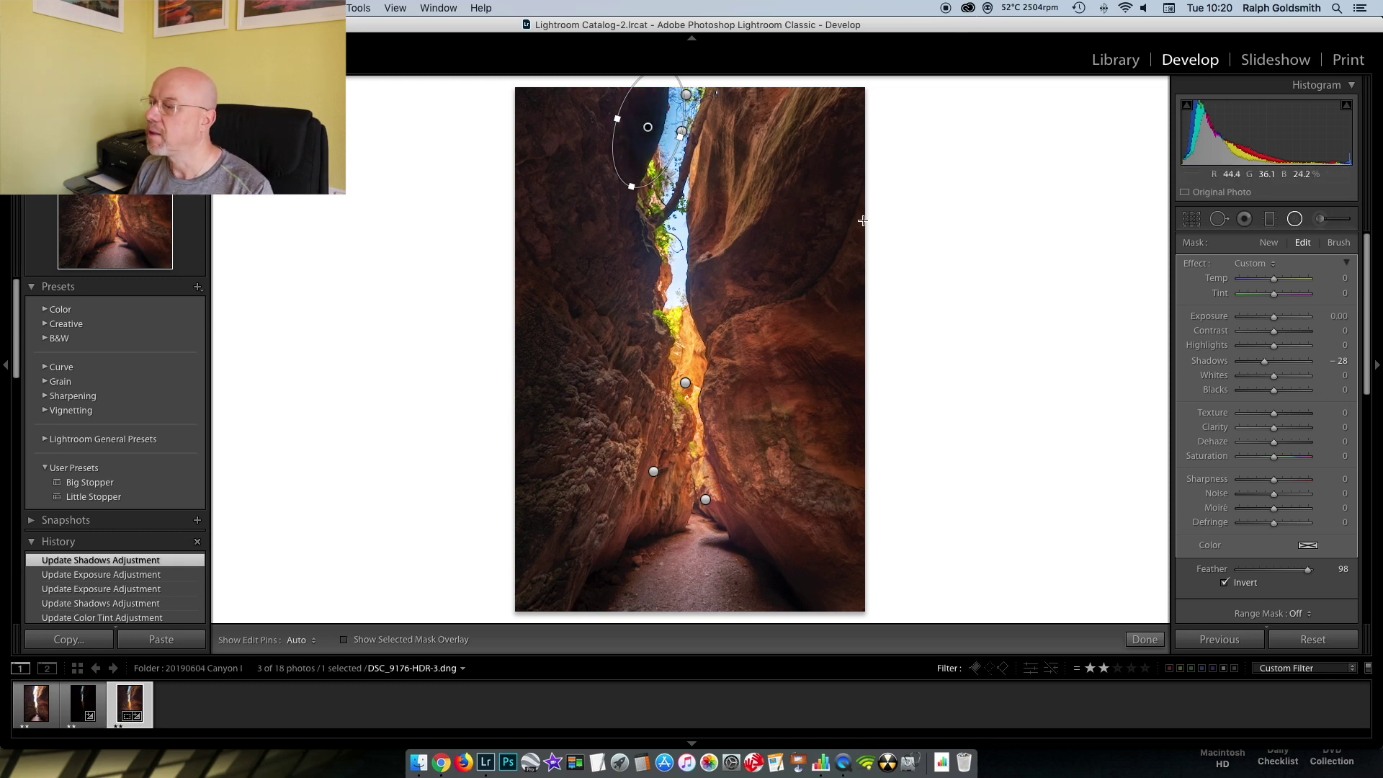
Step: Apply a Color range mask sampled from the dark rock to its filter, set Shadows to -14, and close the tool
scroll(1290, 576, down, 2)
click(1297, 562)
click(1307, 571)
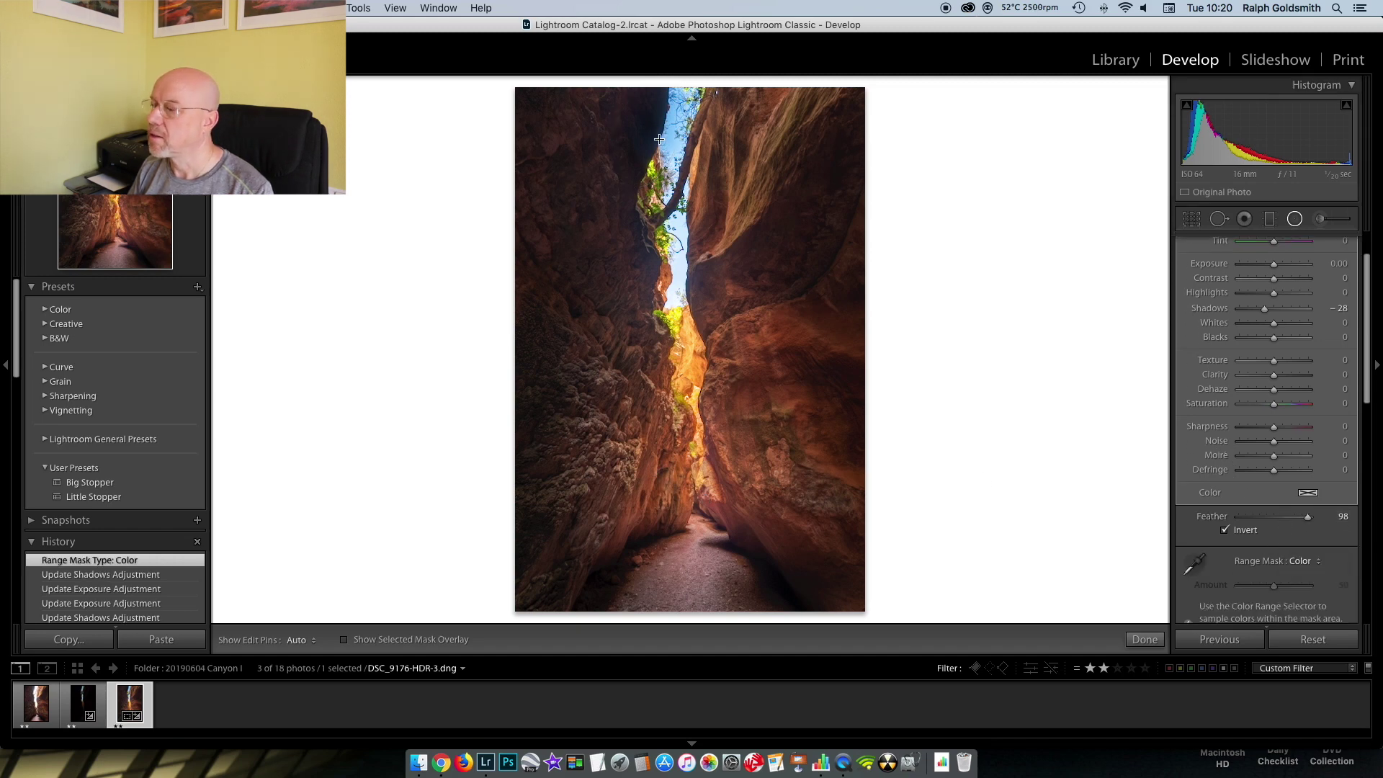
click(1194, 563)
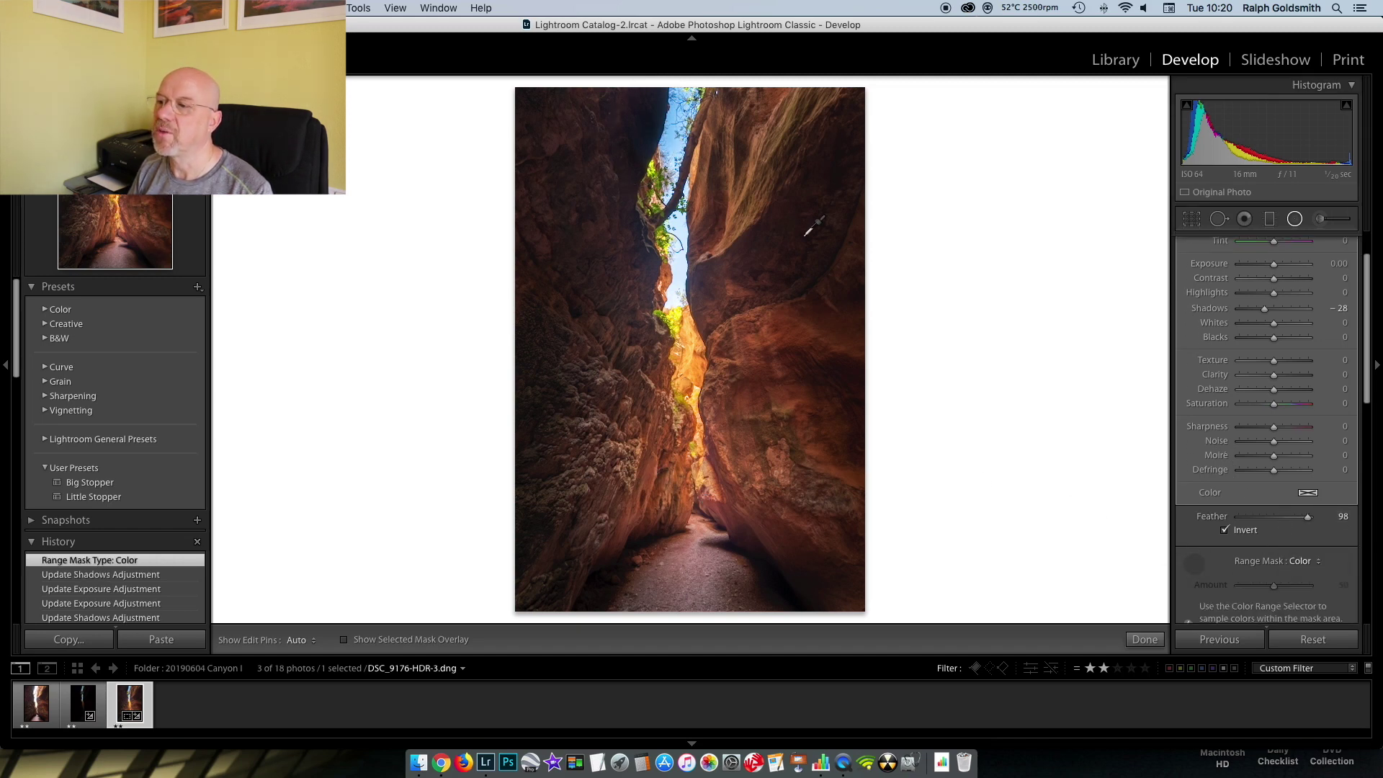
click(650, 142)
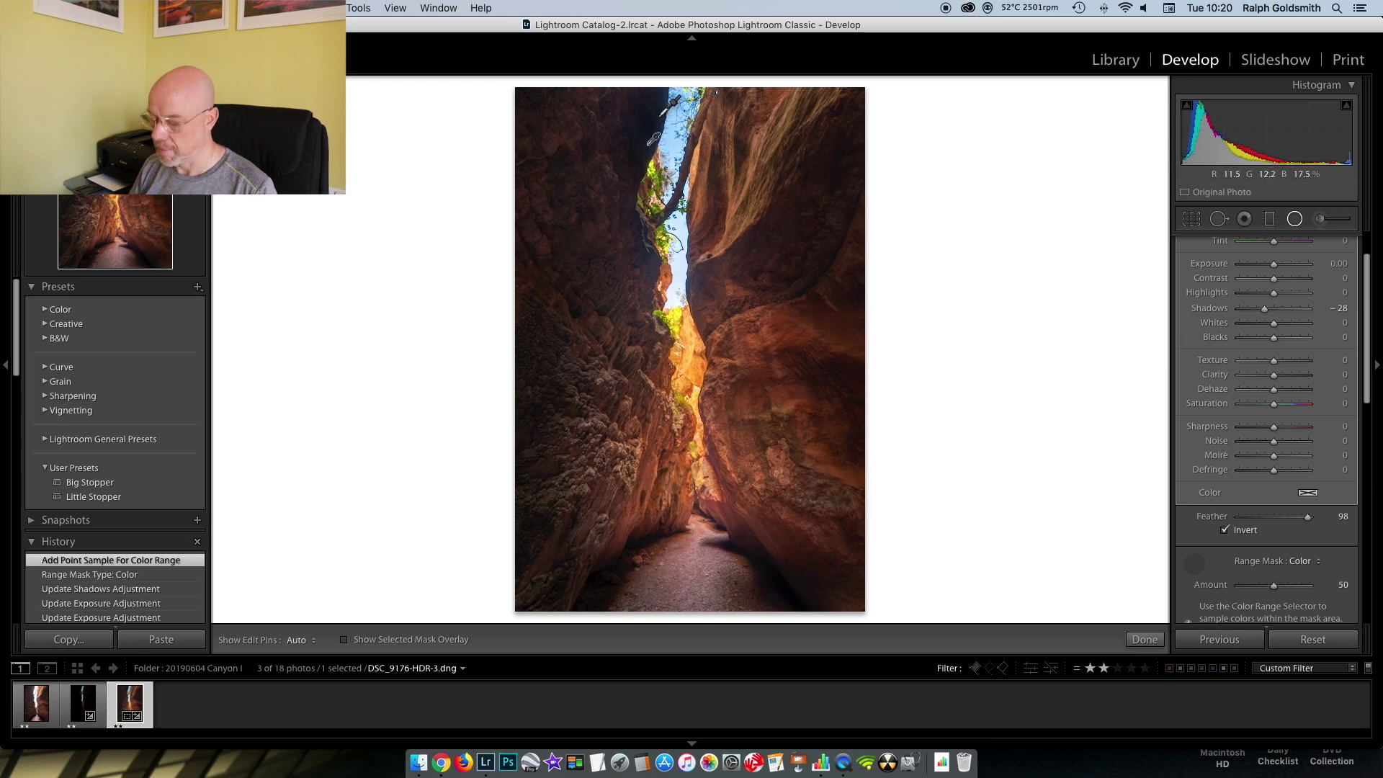
key(o)
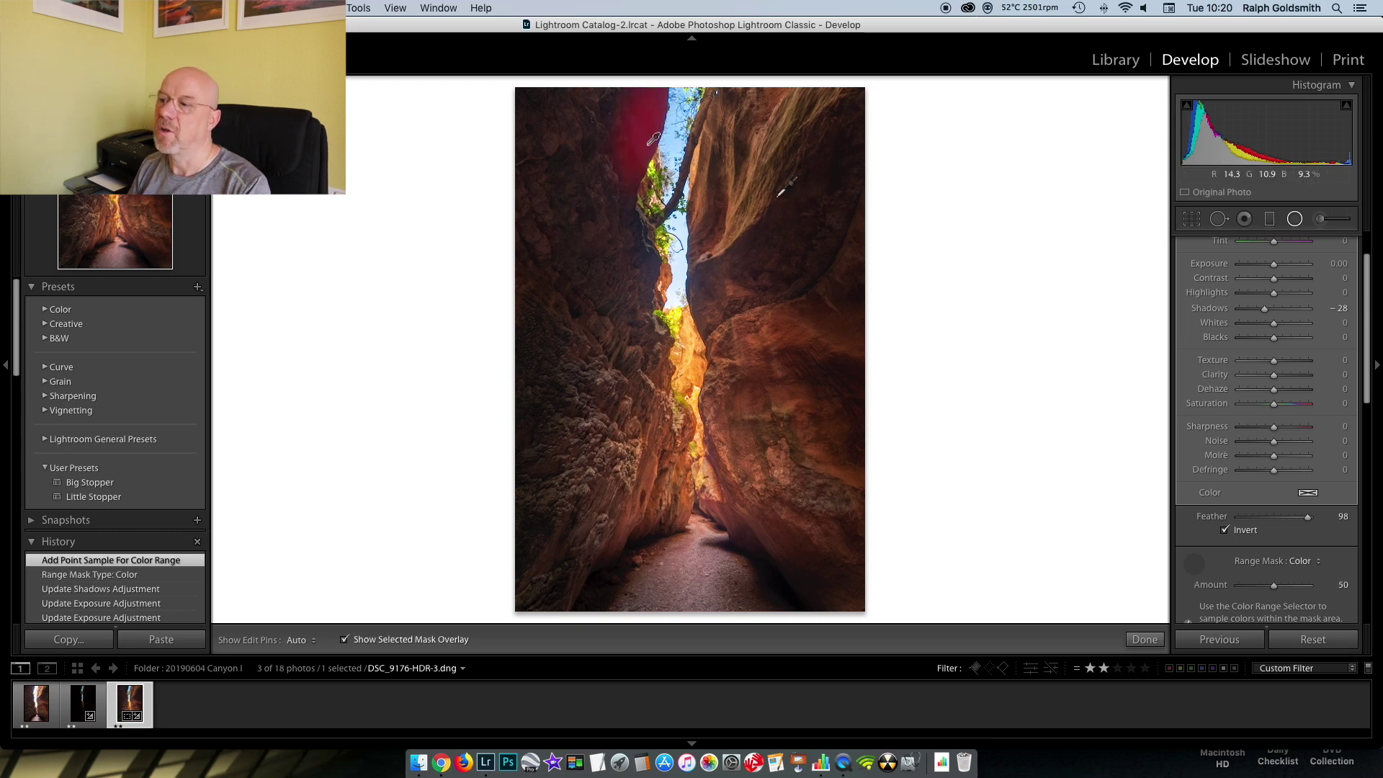
key(o)
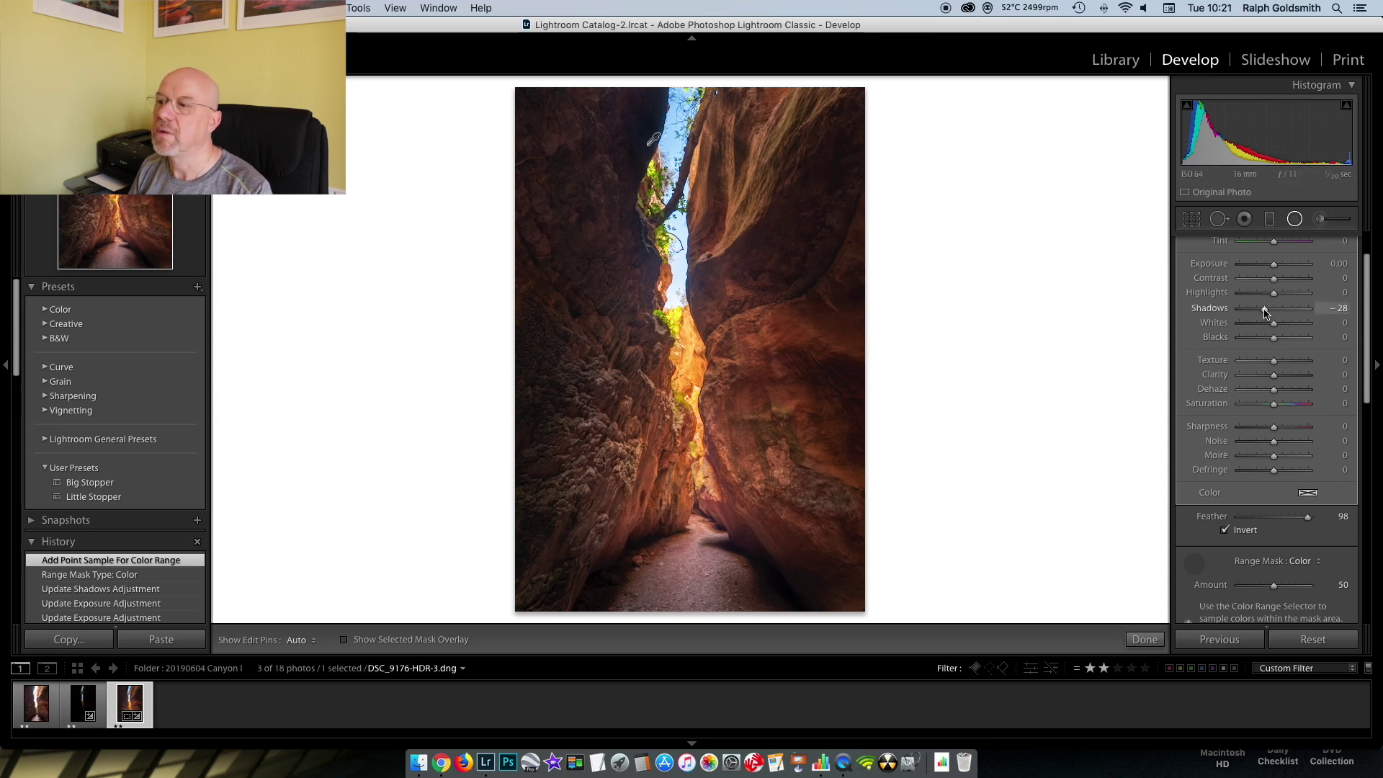
drag(1265, 311, 1268, 310)
key(shift+m)
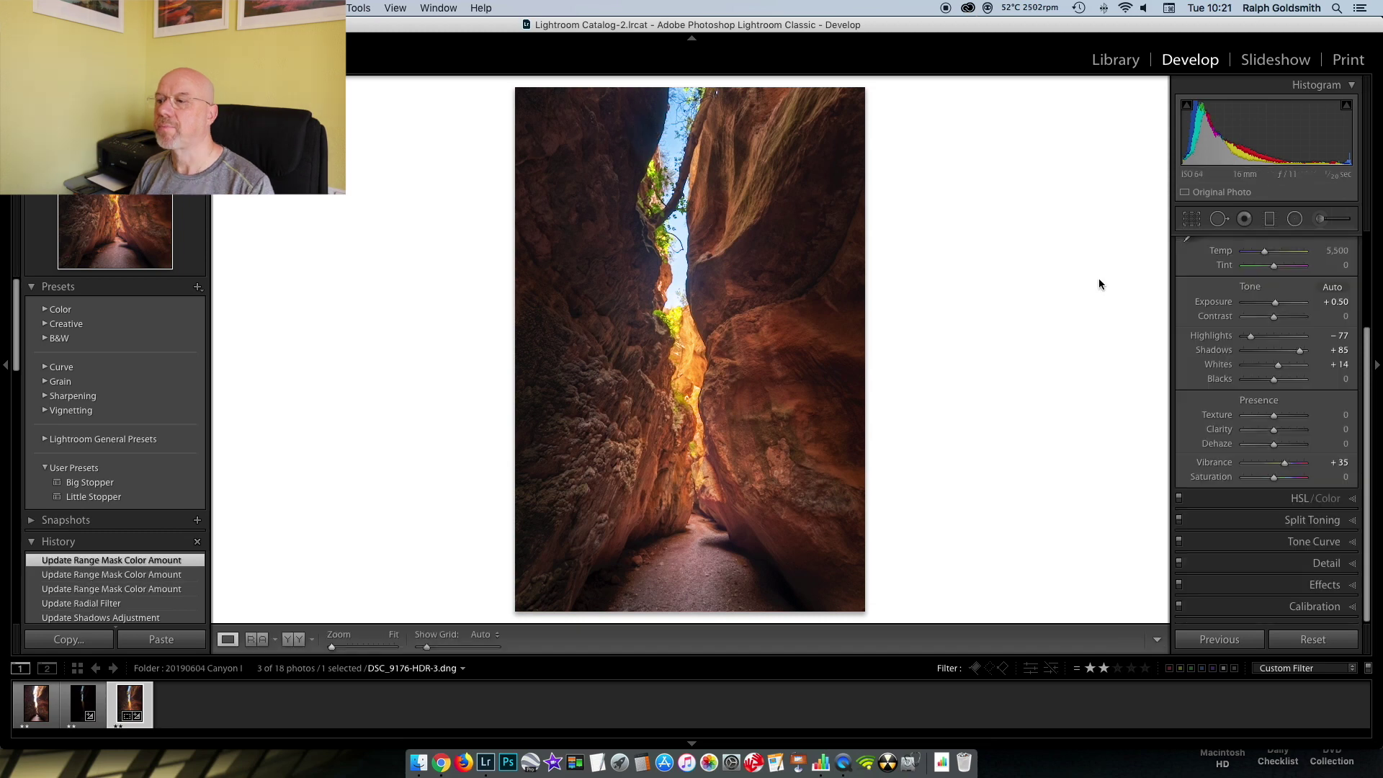
Step: Reselect the dark rock's radial filter, set Shadows to -9 and Dehaze to 3, and extend its oval slightly downward
click(1295, 218)
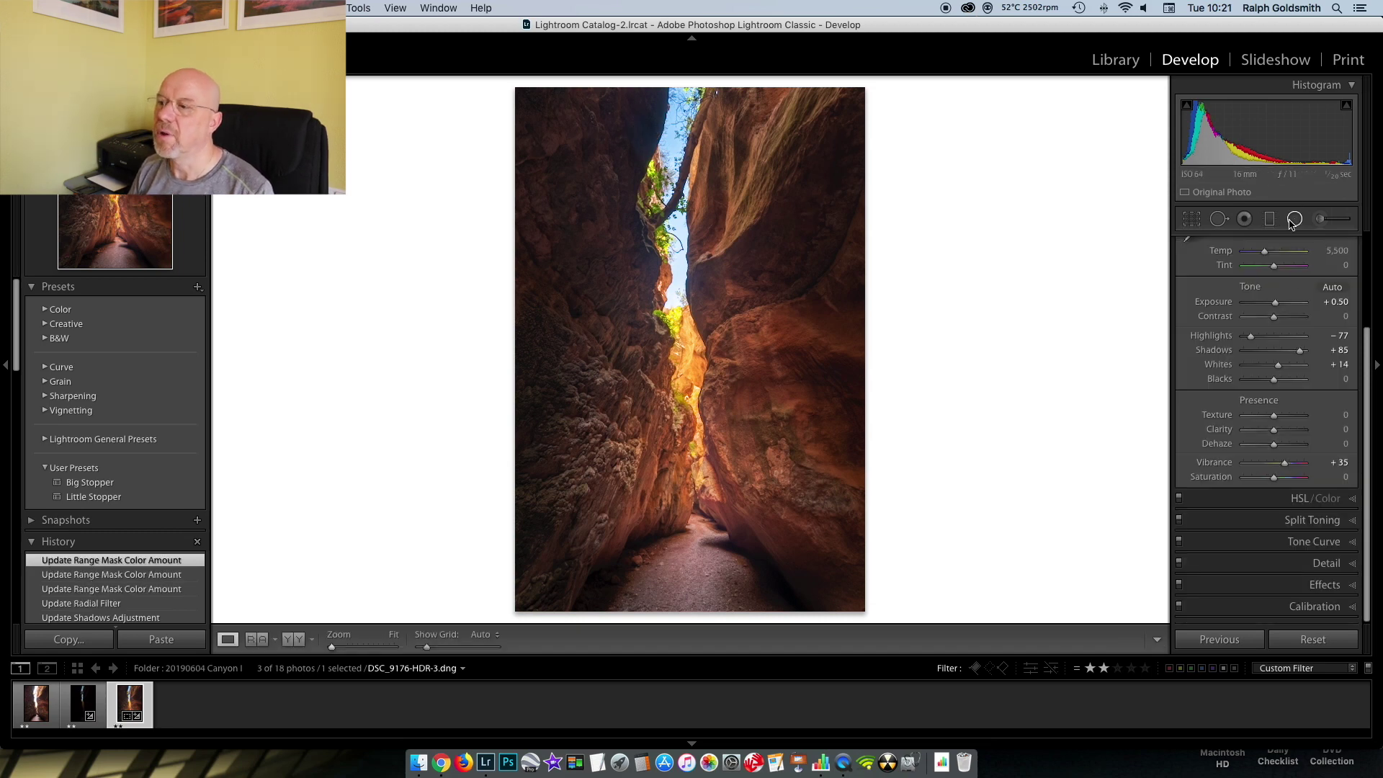
click(648, 127)
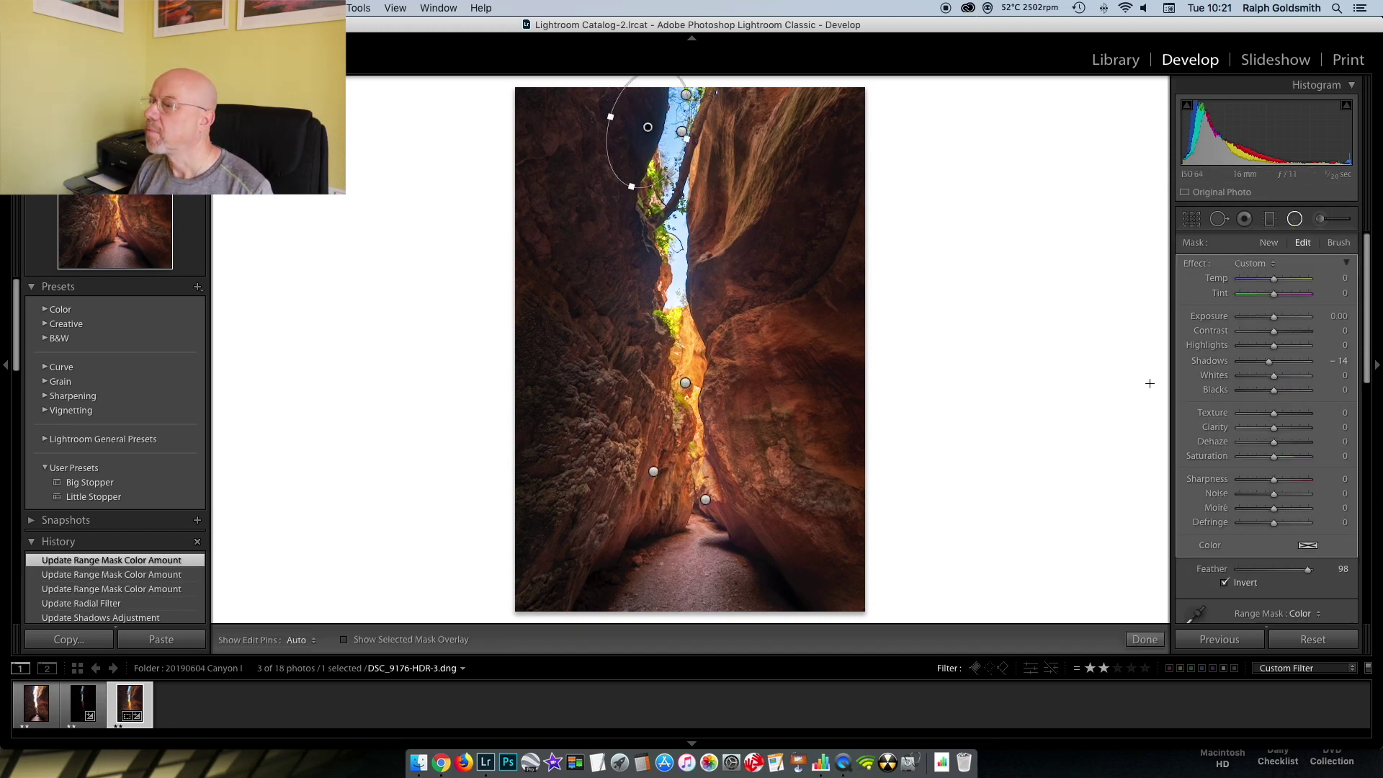
drag(1270, 364, 1274, 365)
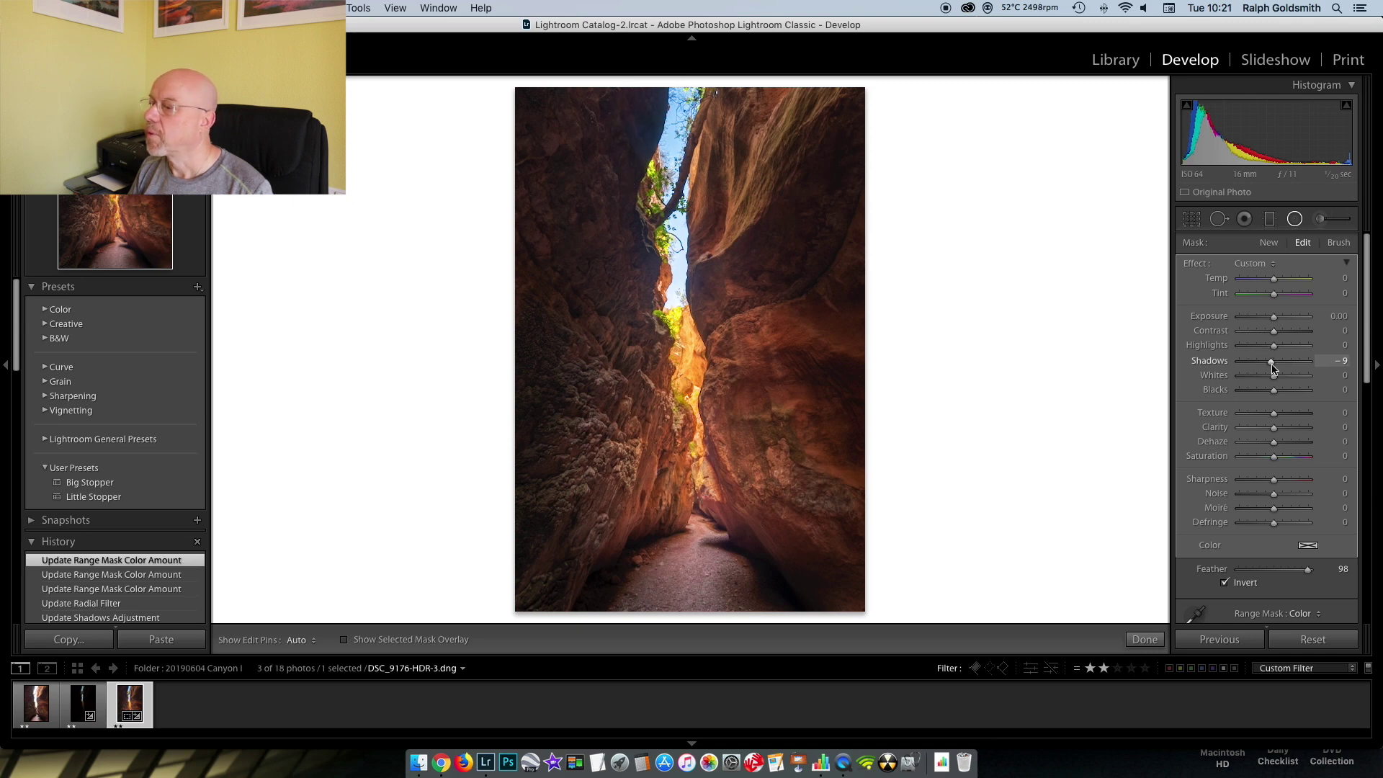
drag(1275, 446, 1279, 446)
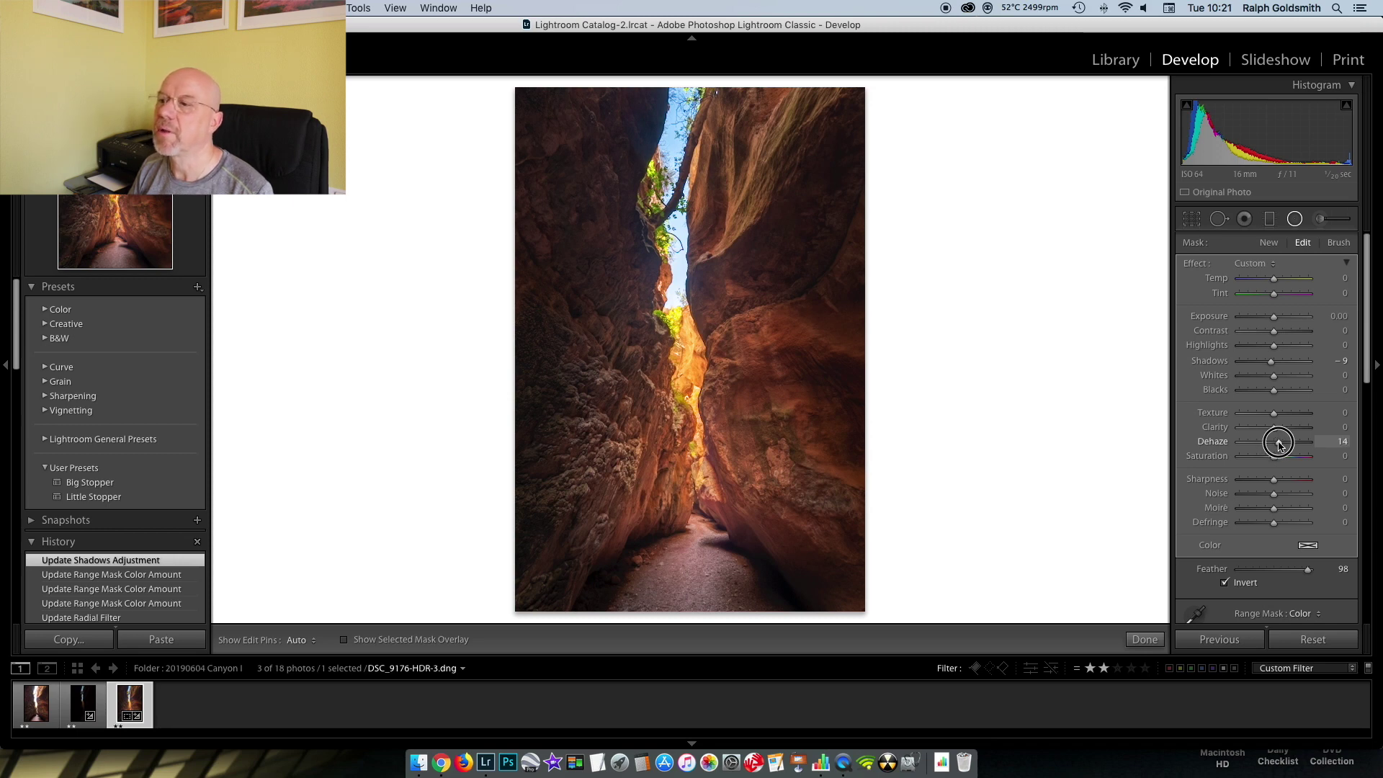
drag(1279, 445, 1273, 445)
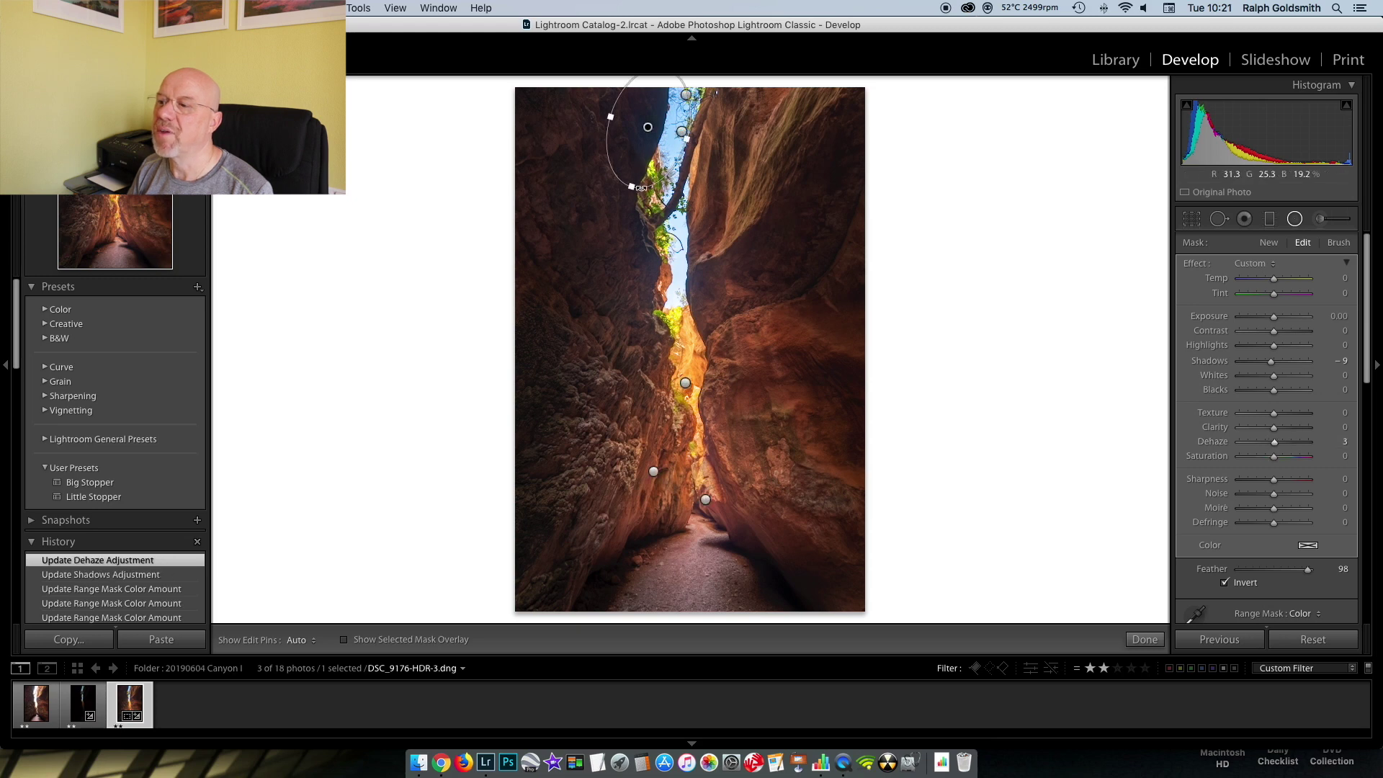
drag(630, 189, 631, 191)
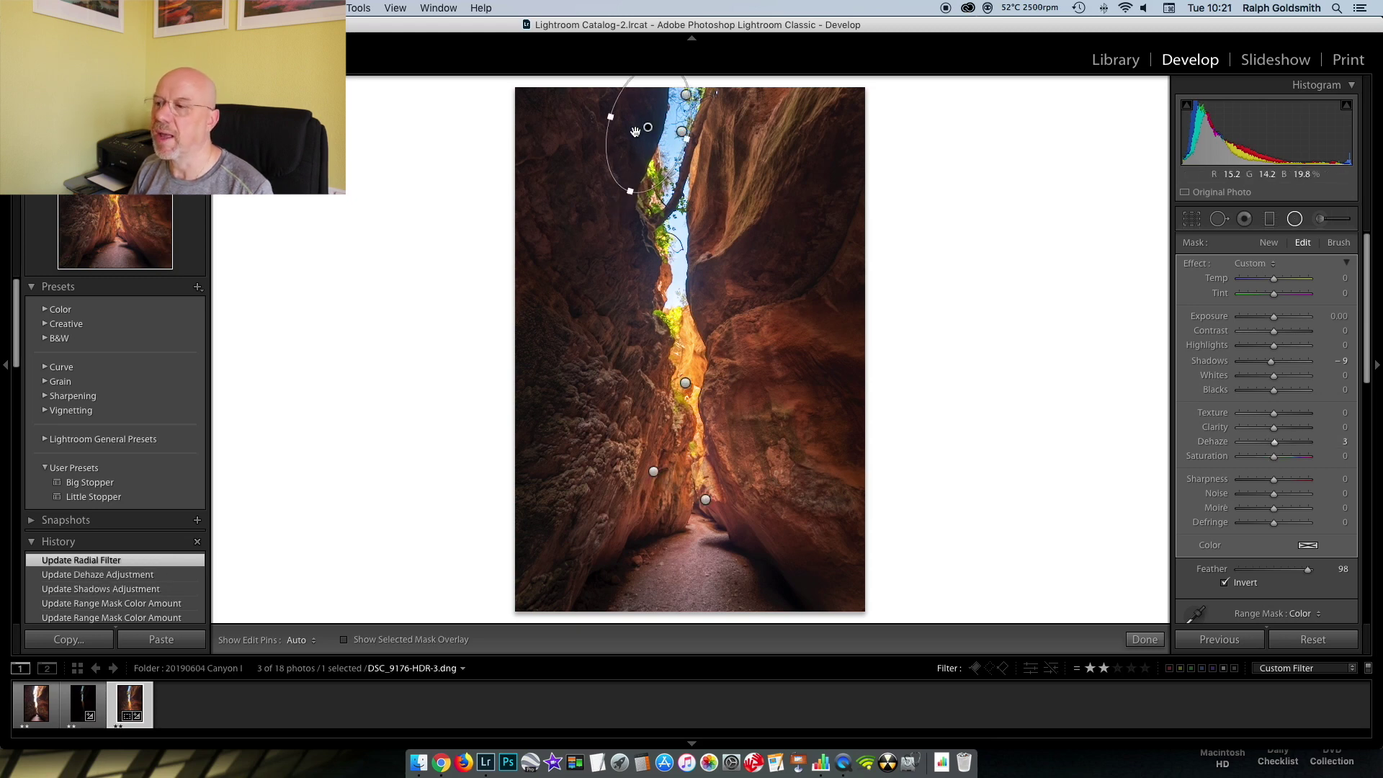
Step: Leave the radial filter and set up a reset Adjustment Brush with Temp 17, Tint 5, Shadows 7, Saturation 2 and Flow 55
click(1294, 218)
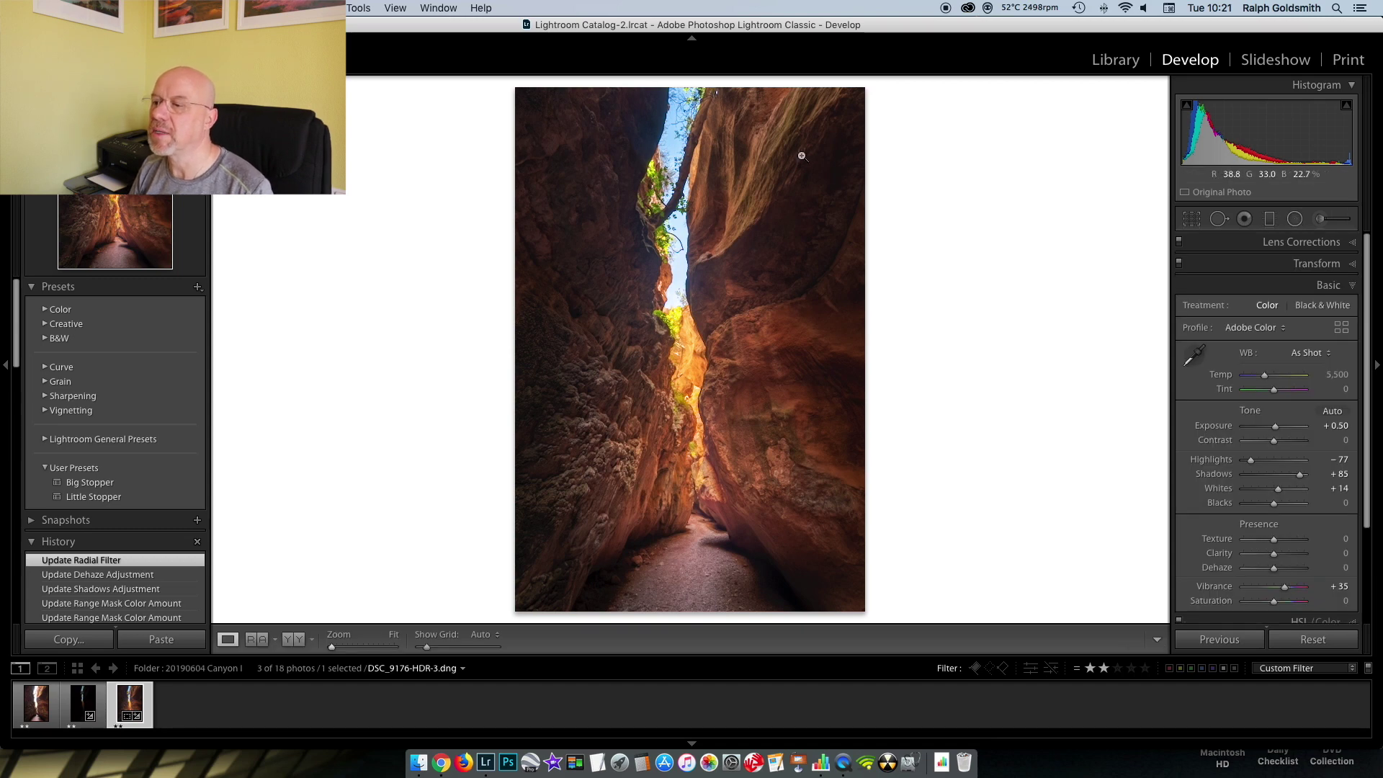
click(1353, 287)
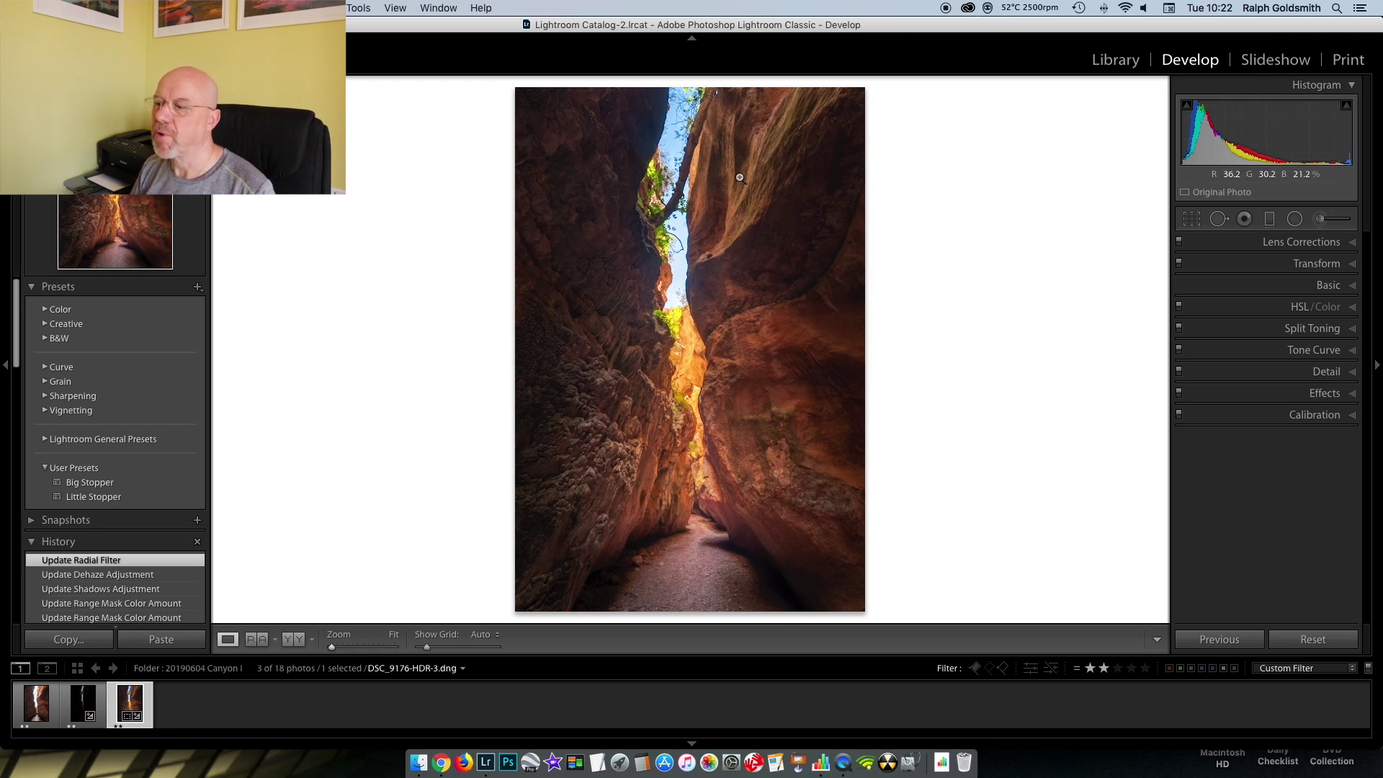
click(1319, 221)
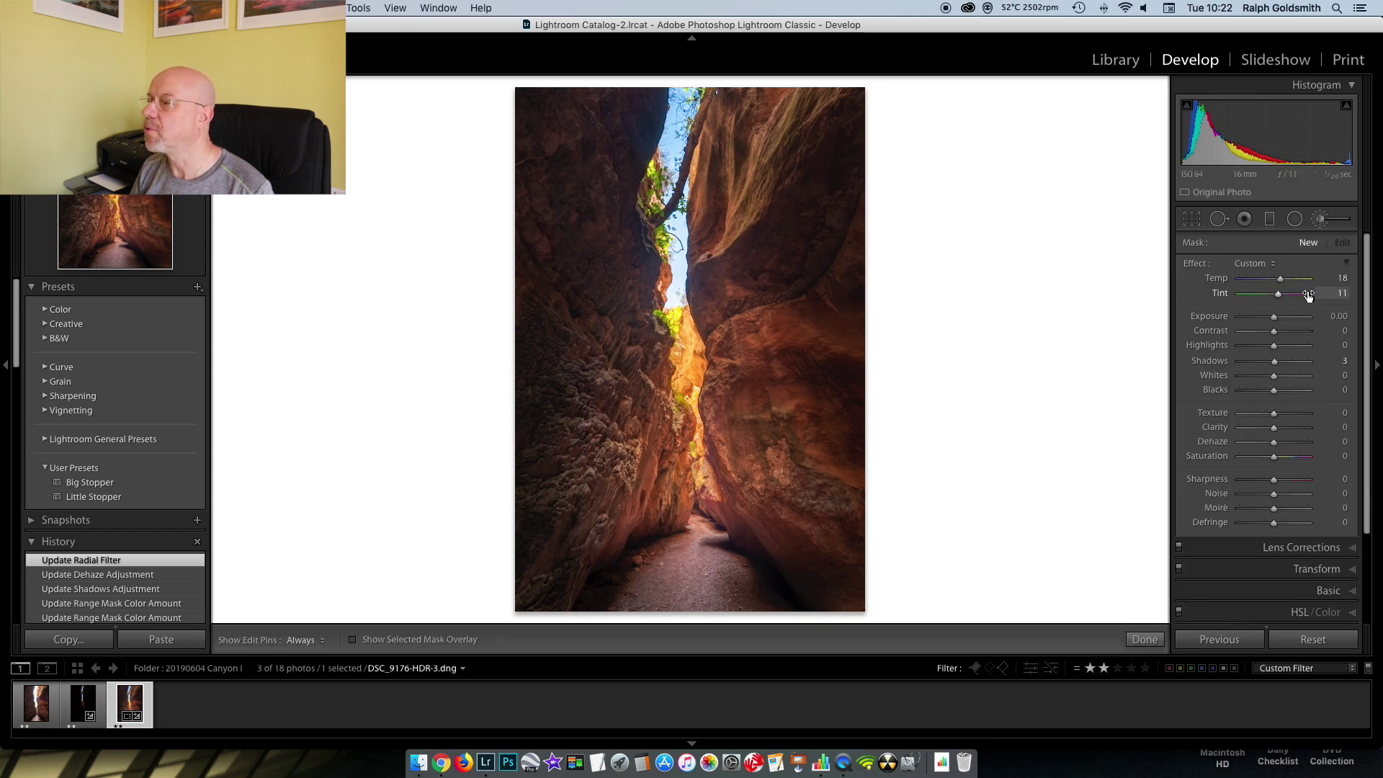
double_click(1190, 265)
drag(1274, 280, 1278, 298)
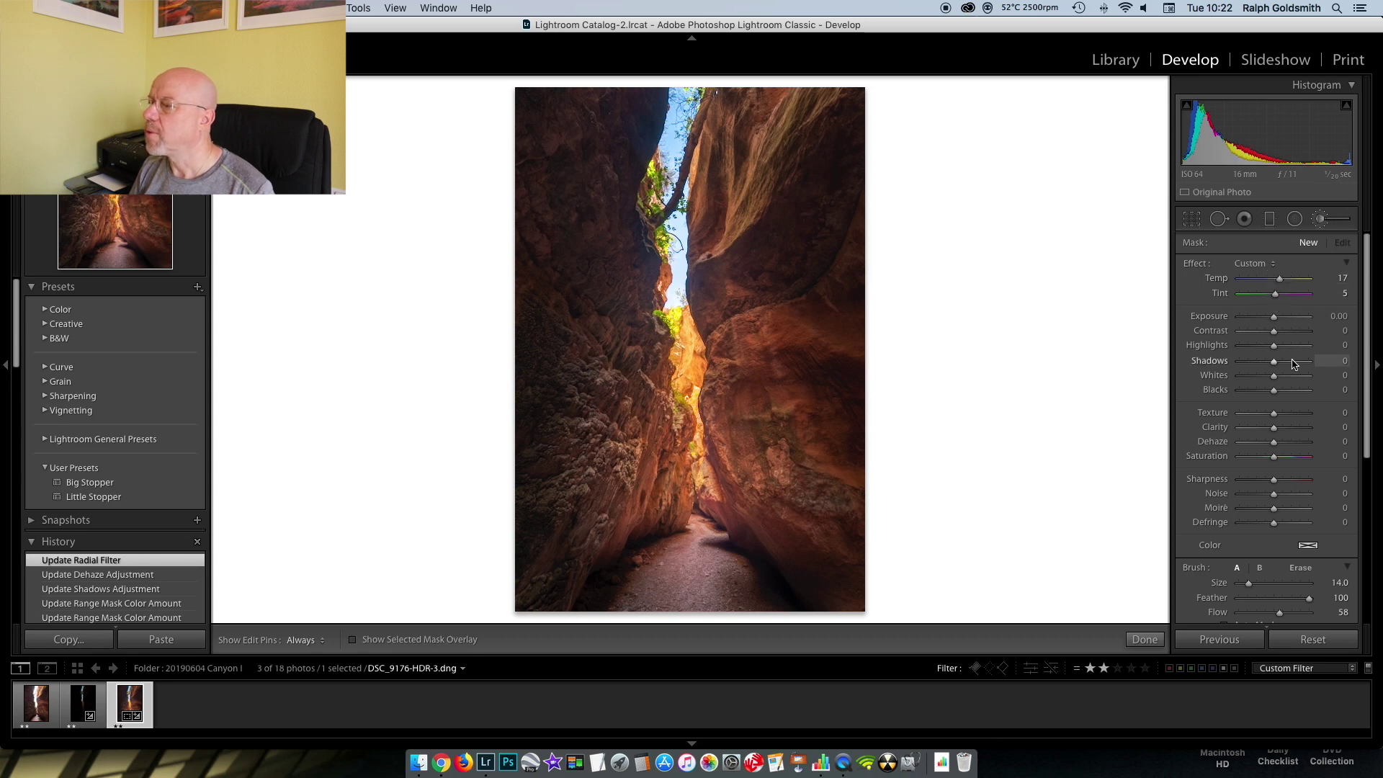
drag(1273, 361, 1276, 362)
drag(1274, 457, 1275, 457)
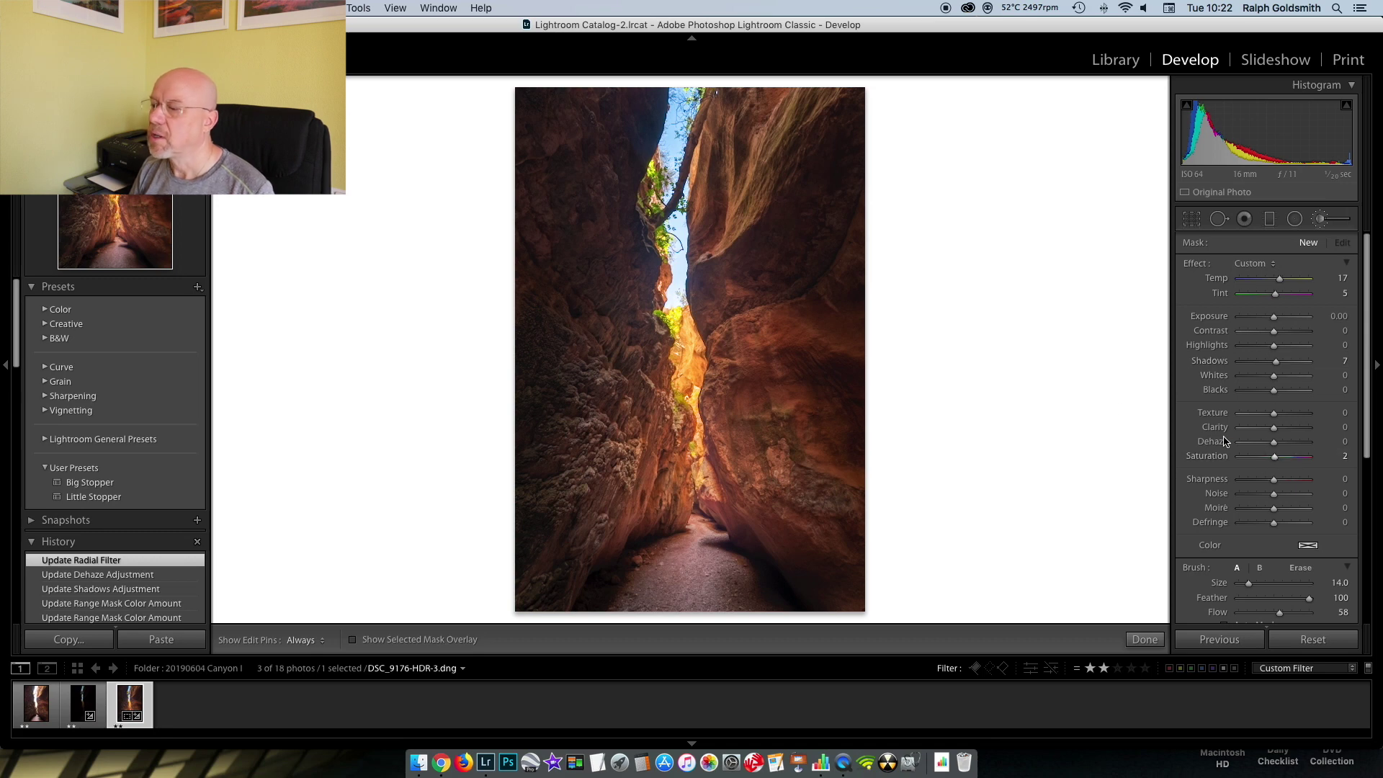
scroll(1258, 602, down, 3)
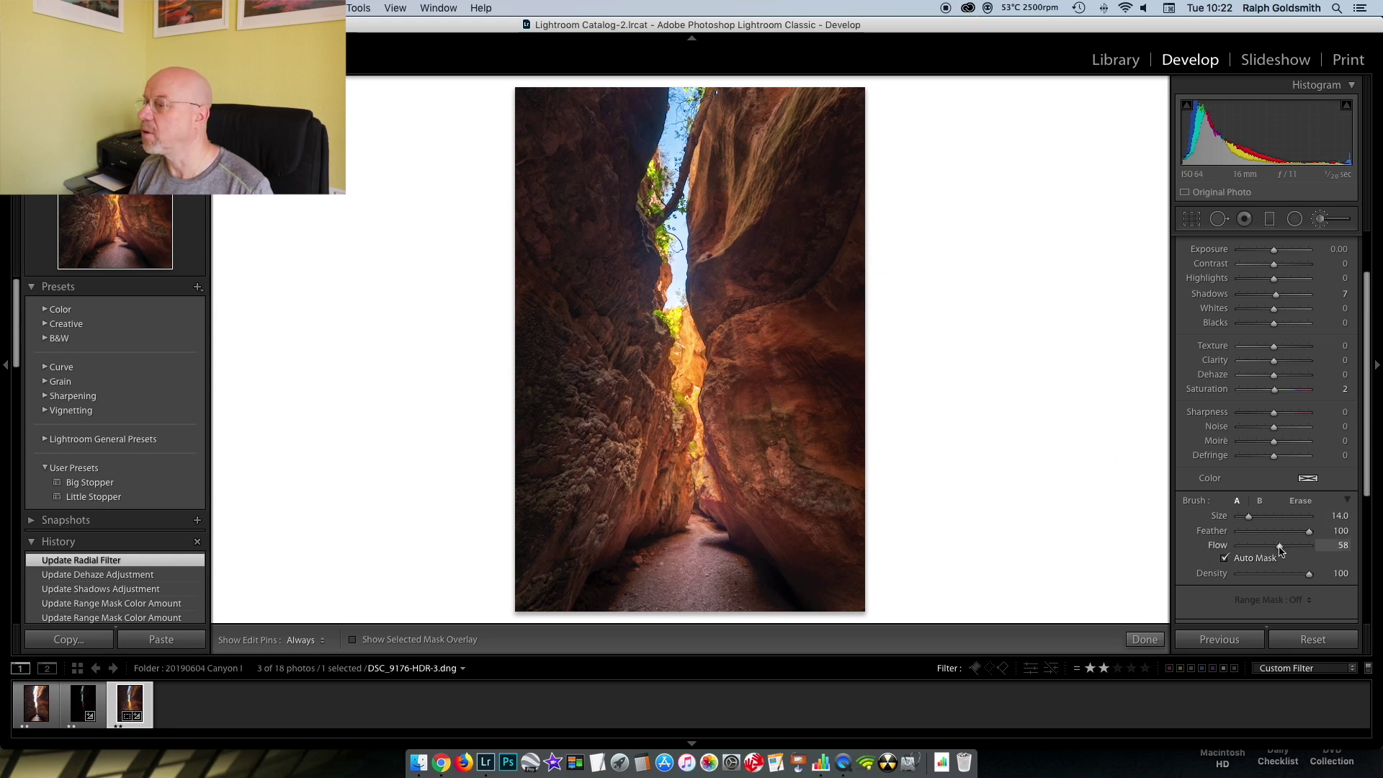
drag(1278, 547, 1277, 548)
Step: Paint the brush adjustment over the lit rock on both canyon walls and the path between them
key(h)
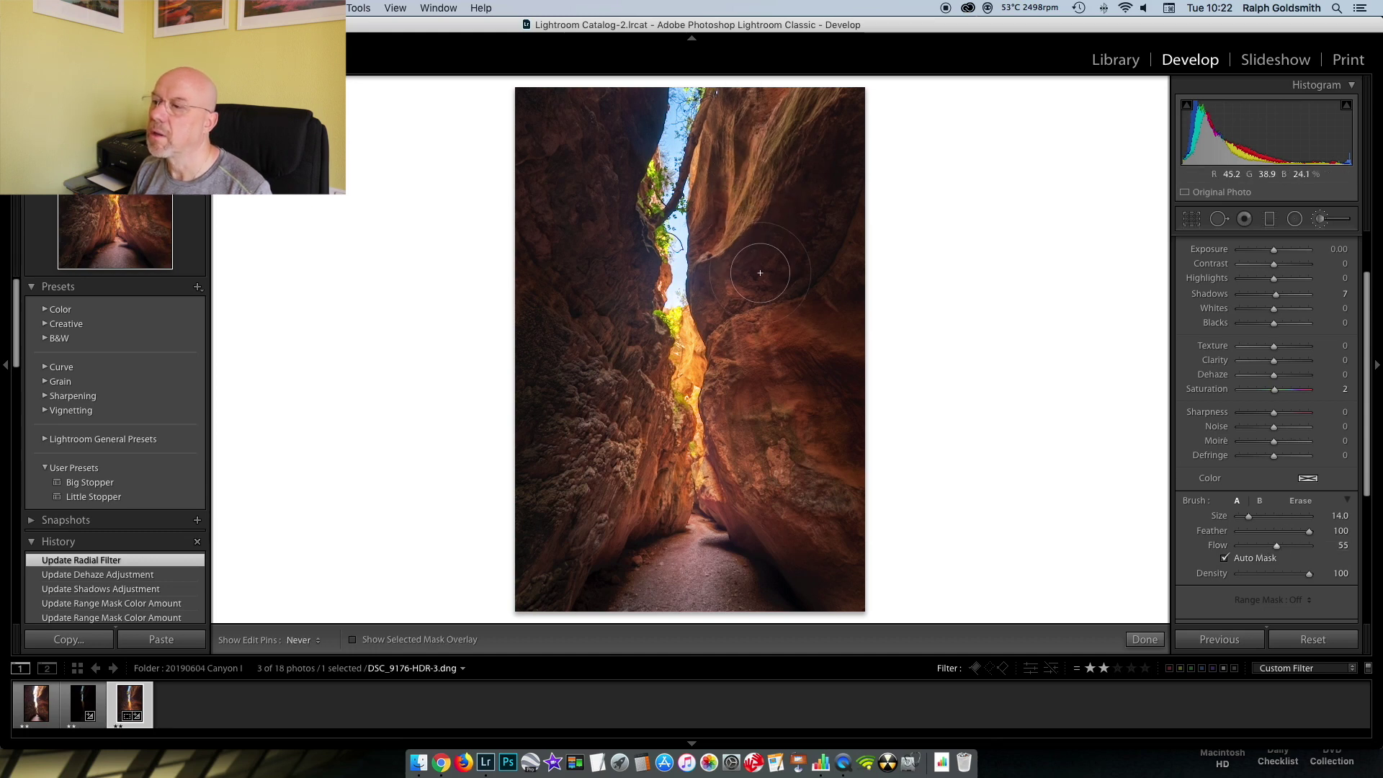
mouse_move(737, 143)
mouse_down()
mouse_move(754, 402)
mouse_move(634, 456)
mouse_move(618, 416)
mouse_up()
key(h)
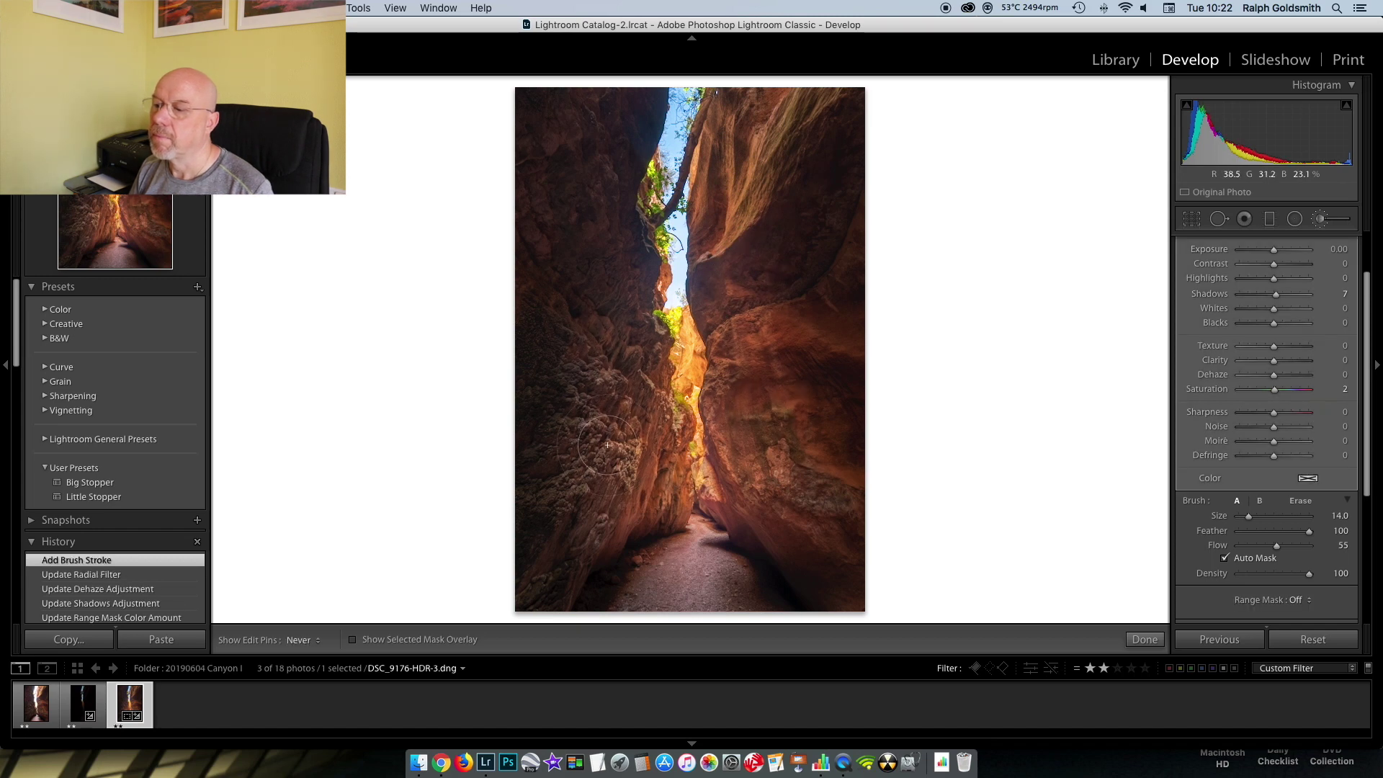
mouse_move(629, 475)
mouse_down()
mouse_move(604, 436)
mouse_move(615, 335)
mouse_up()
key(h)
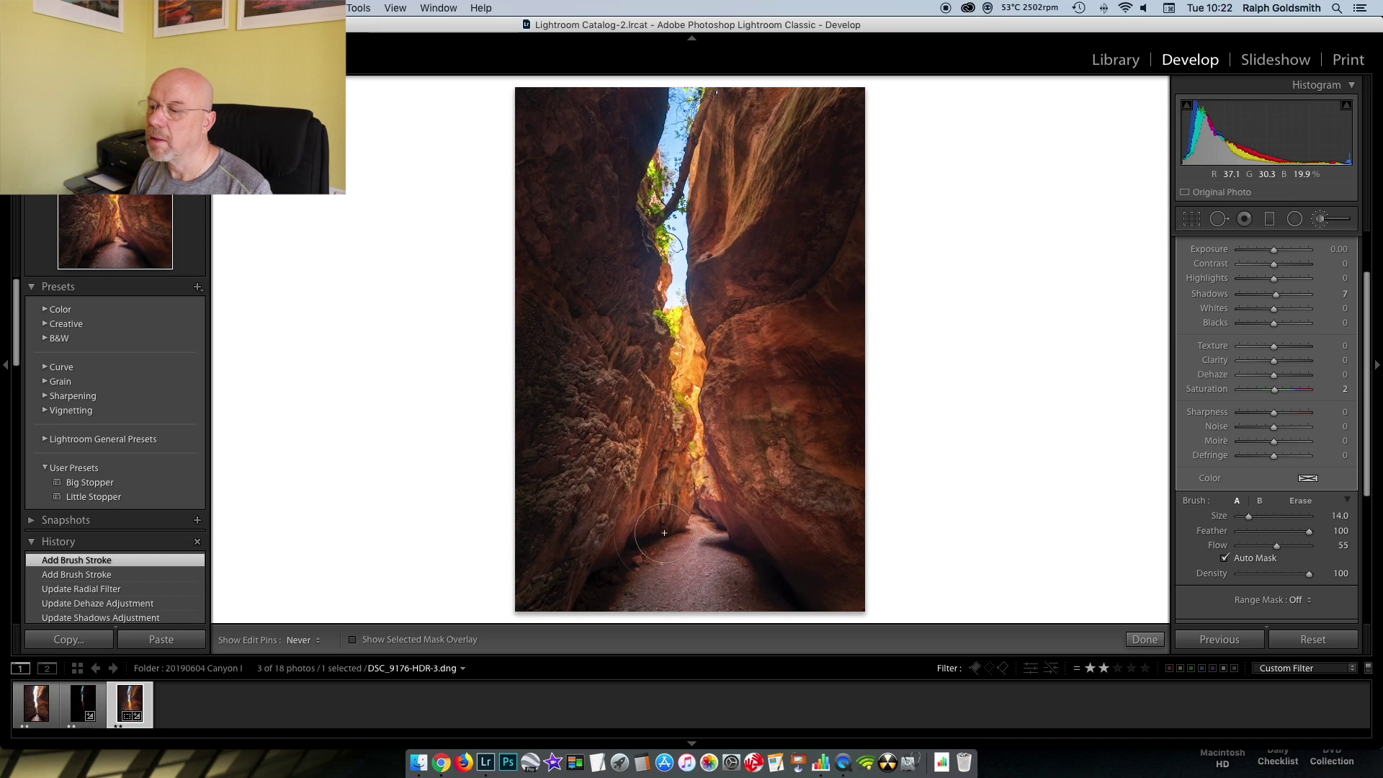
key(h)
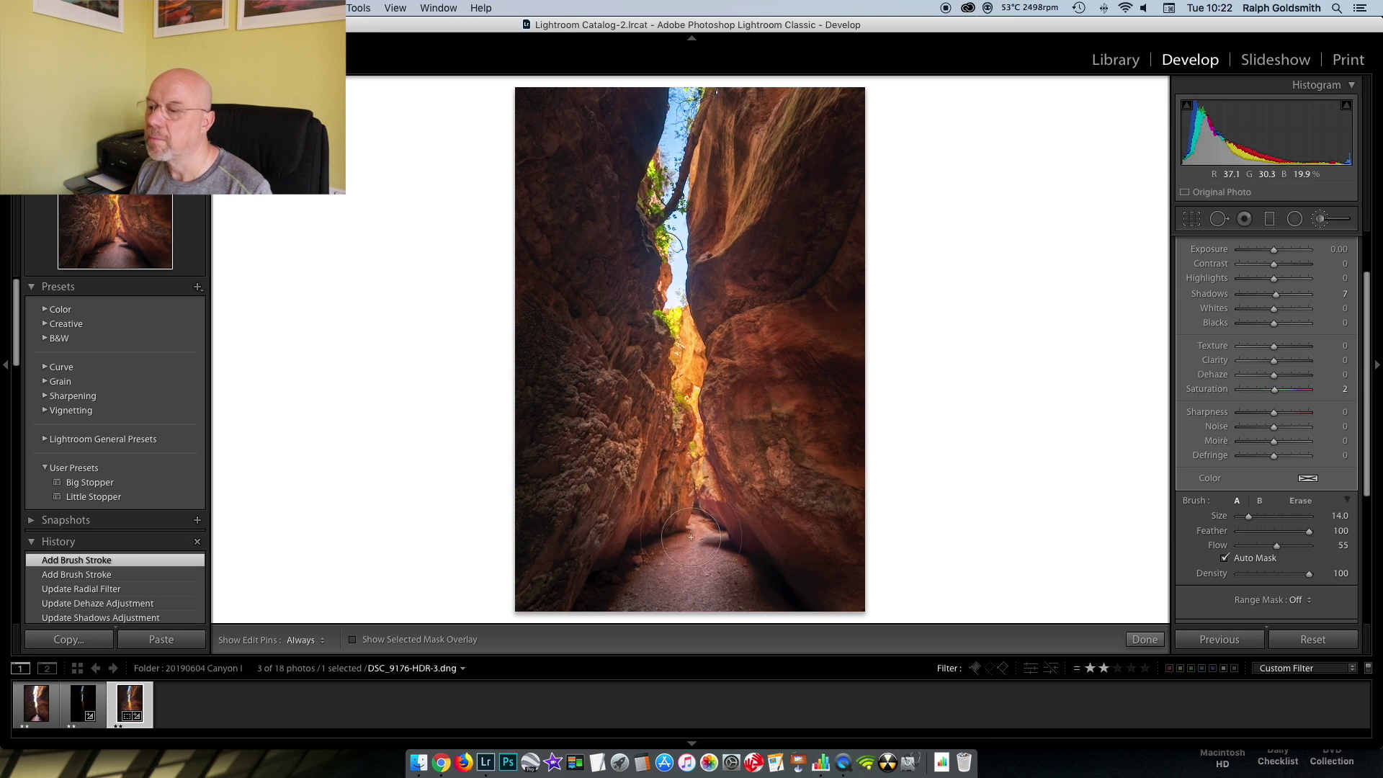
click(739, 553)
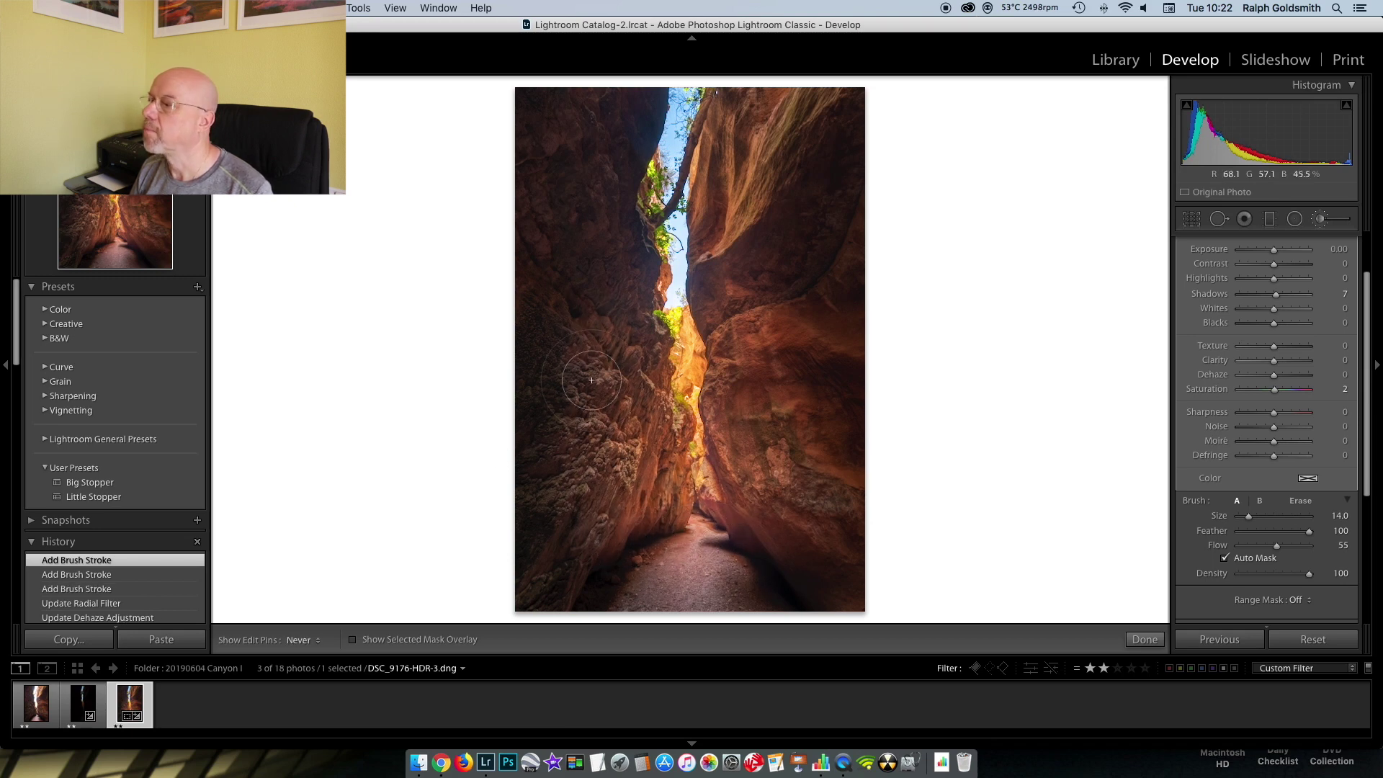
Step: Set the brush's Exposure to 0.18, paint further strokes over the lower right and left rock walls, and close the brush
scroll(1309, 360, up, 3)
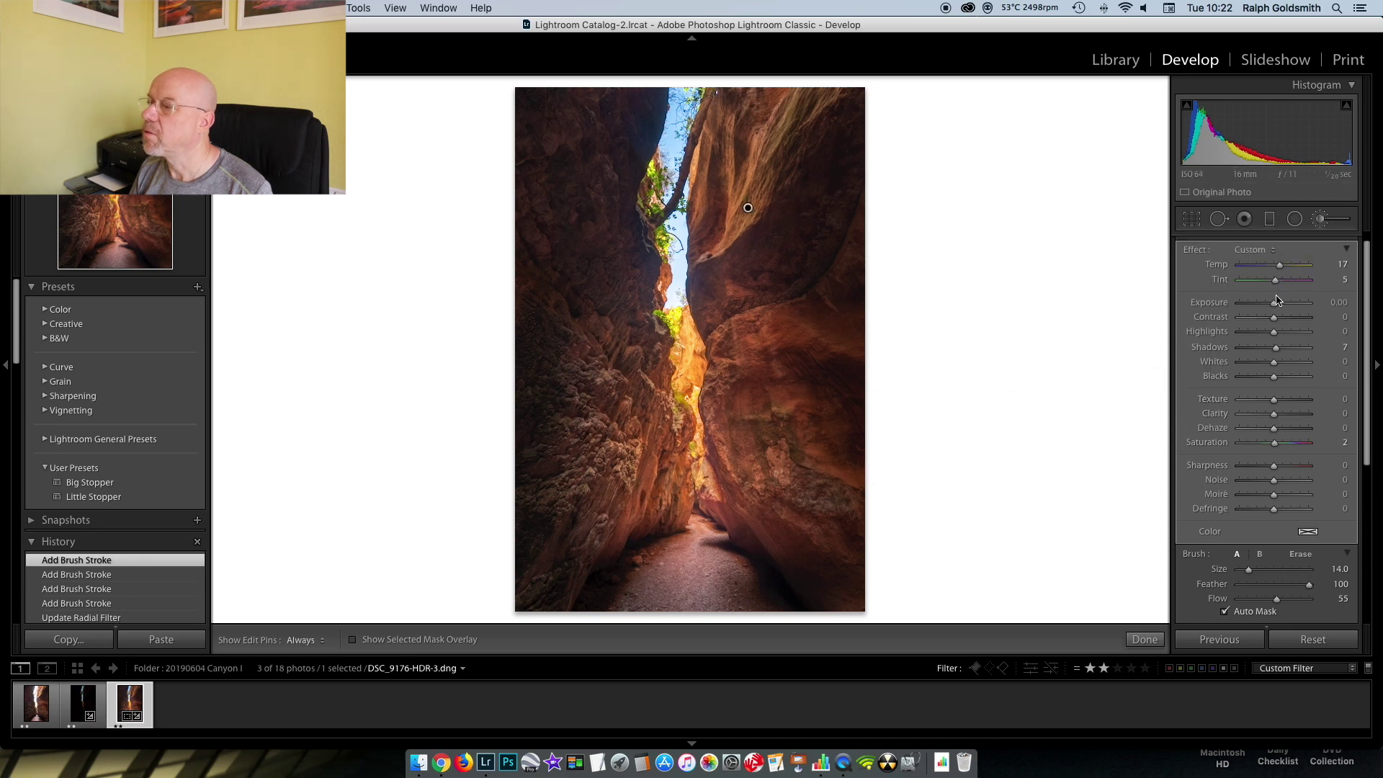
drag(1273, 305, 1279, 305)
key(h)
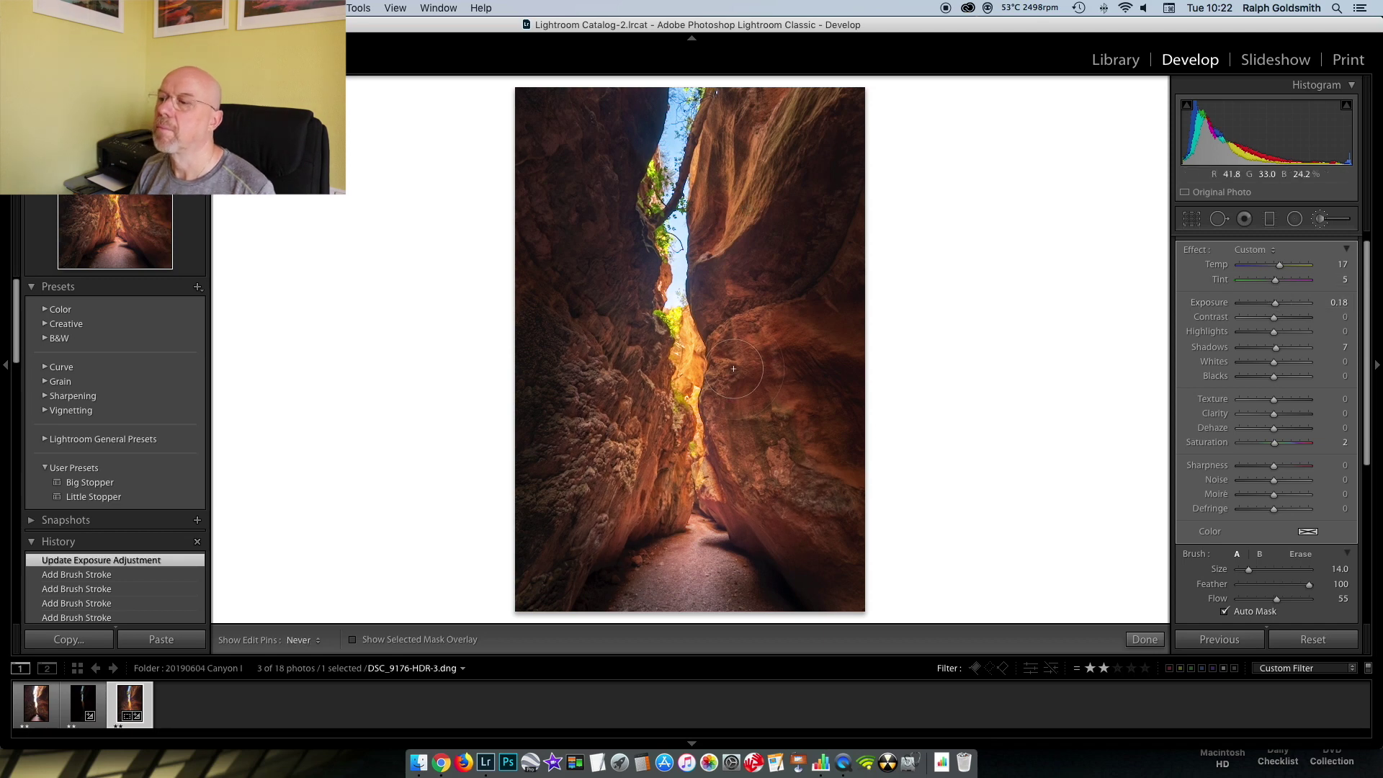
drag(758, 378, 758, 445)
mouse_move(610, 370)
mouse_down()
mouse_move(668, 548)
mouse_move(696, 555)
mouse_move(692, 510)
mouse_up()
click(1319, 220)
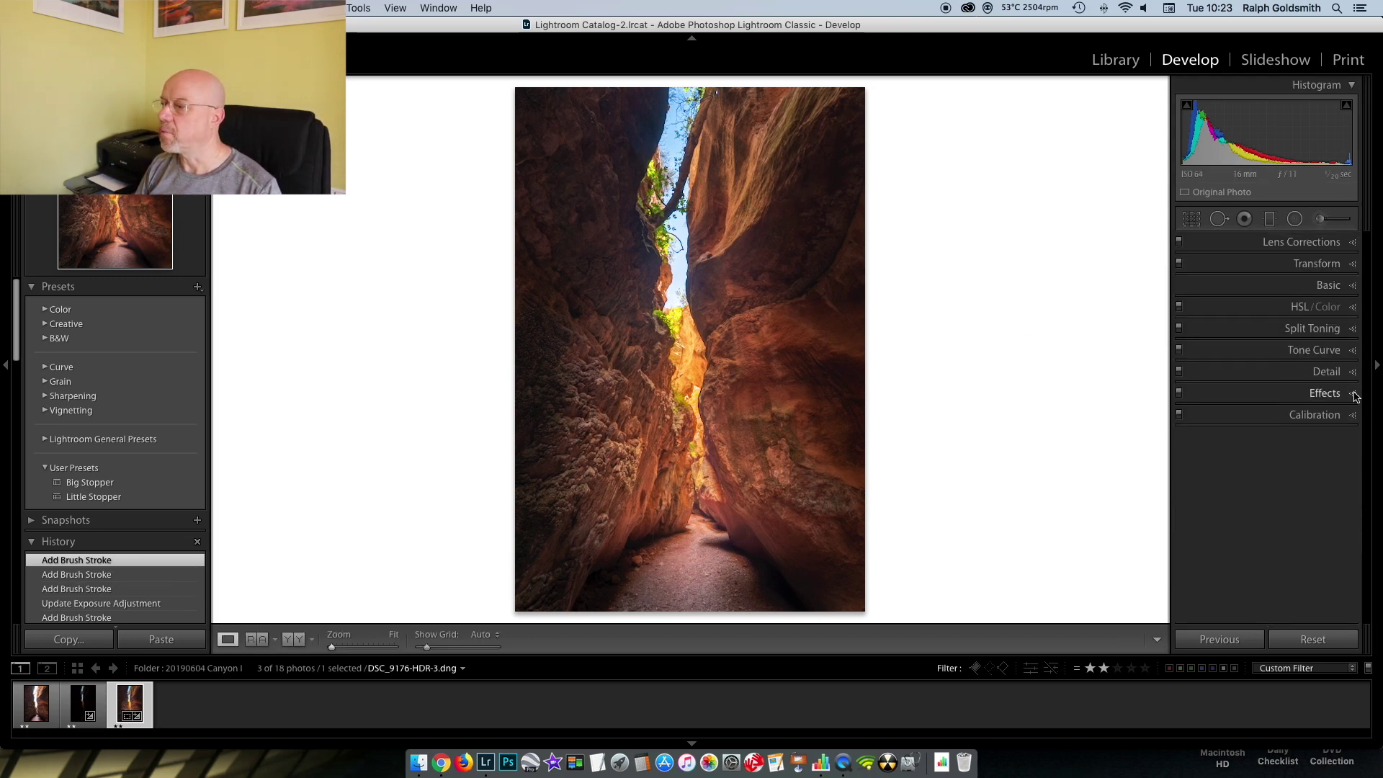
Step: Apply a post-crop vignette with Amount -15
click(1354, 395)
drag(1274, 446, 1270, 447)
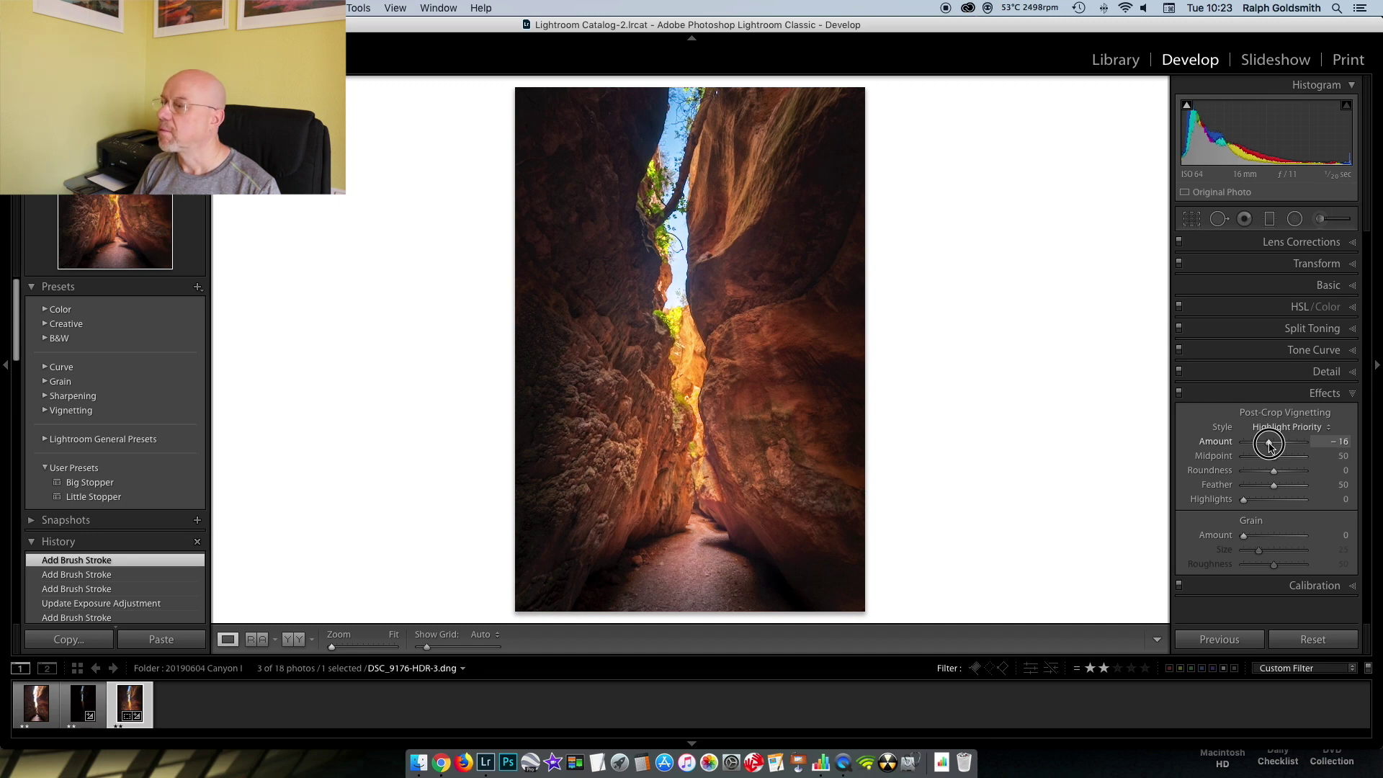
drag(1270, 445, 1268, 445)
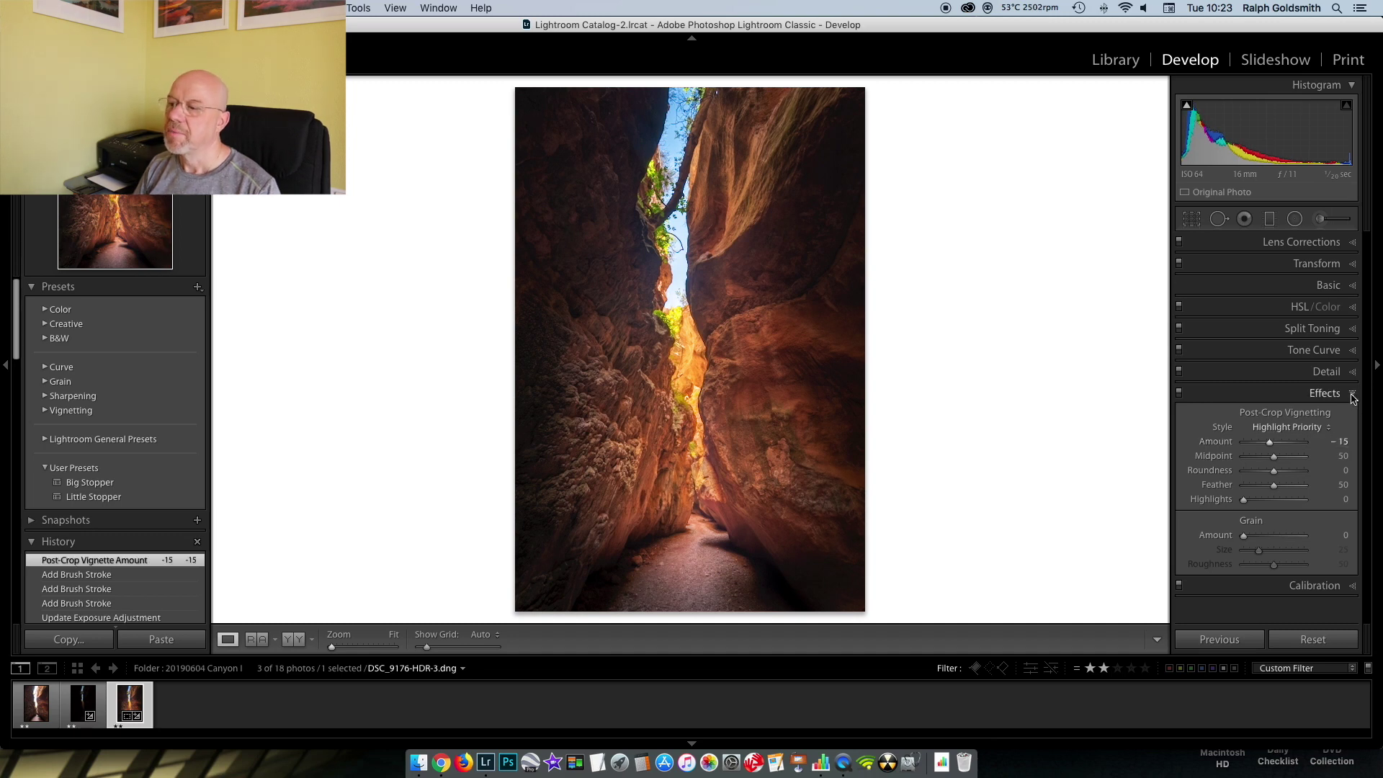
click(1352, 395)
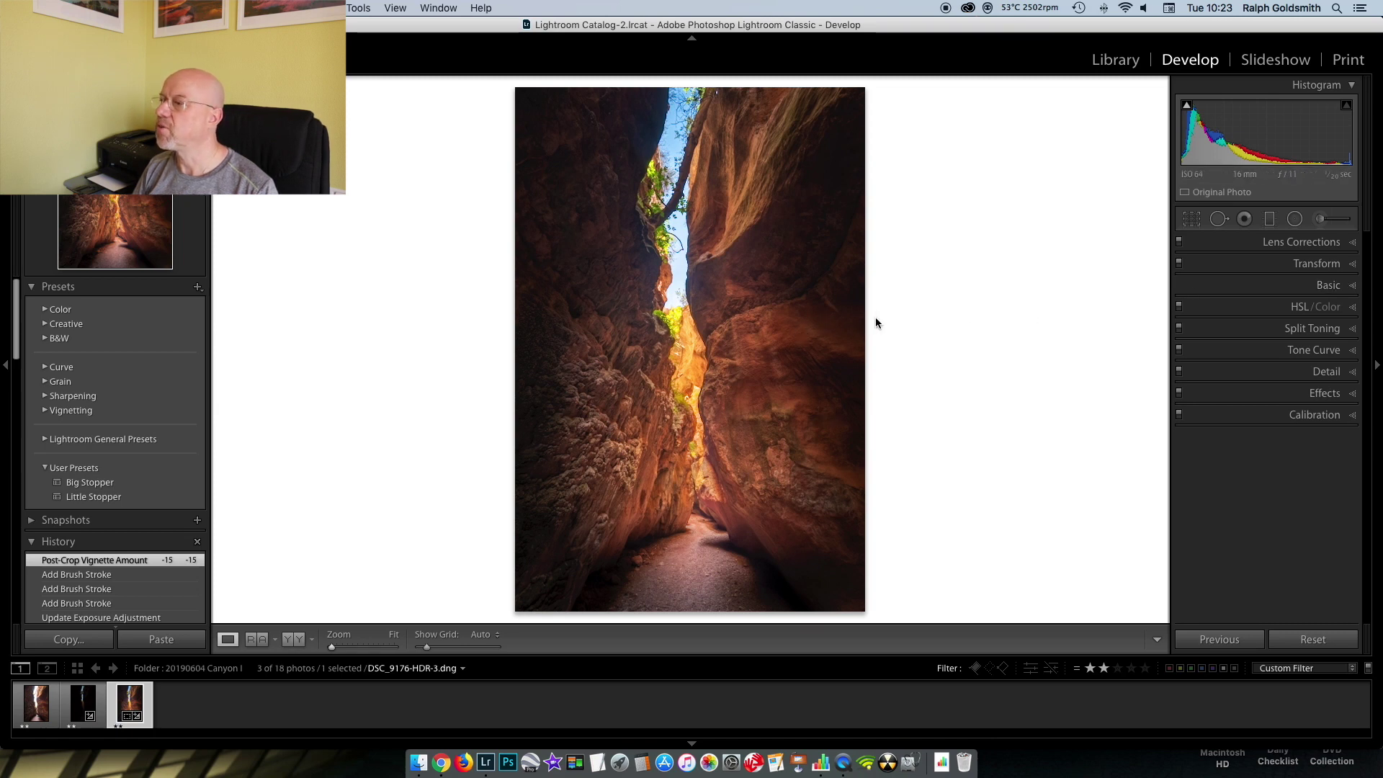
Step: Add a graduated filter inward across the right canyon wall, reset its effects, set Exposure to -0.28, and close the tool
click(1270, 218)
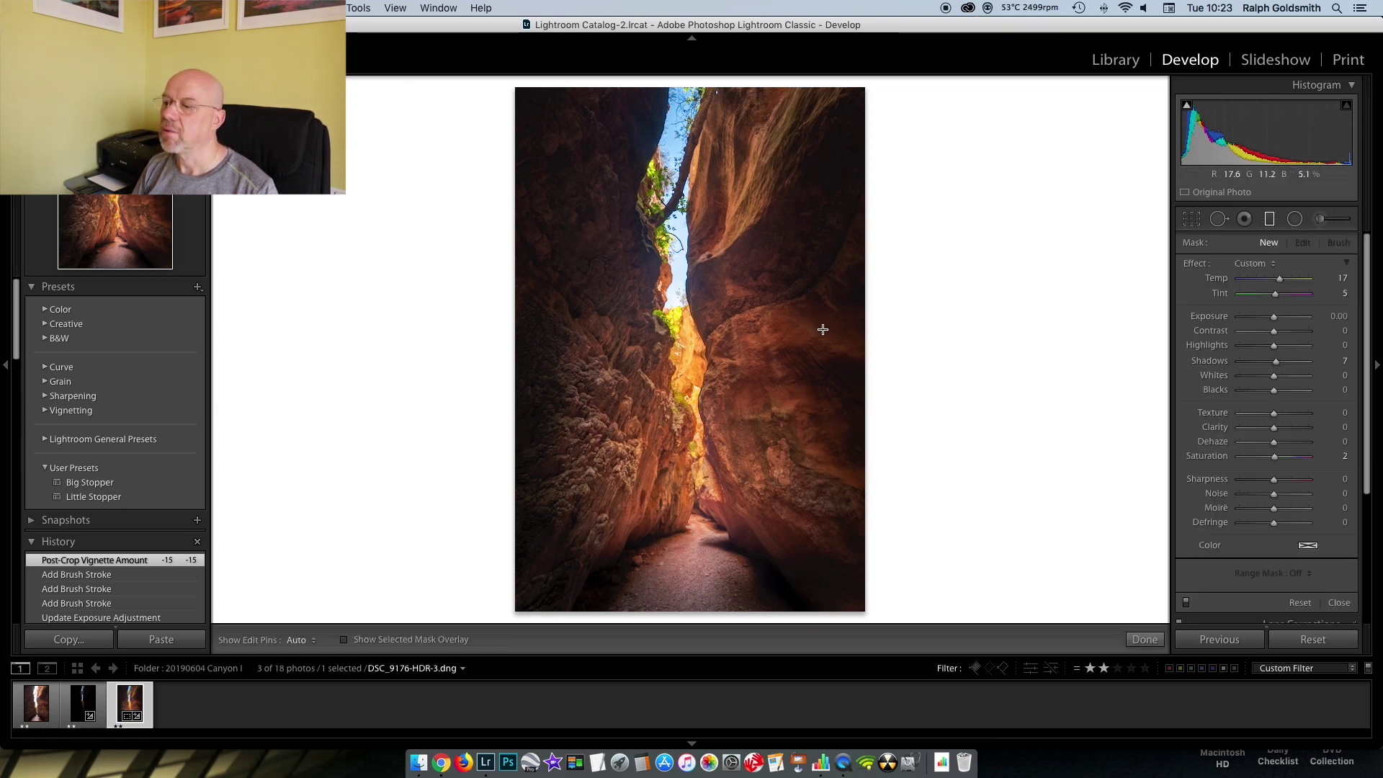
drag(802, 329, 715, 332)
drag(799, 331, 820, 333)
double_click(1195, 263)
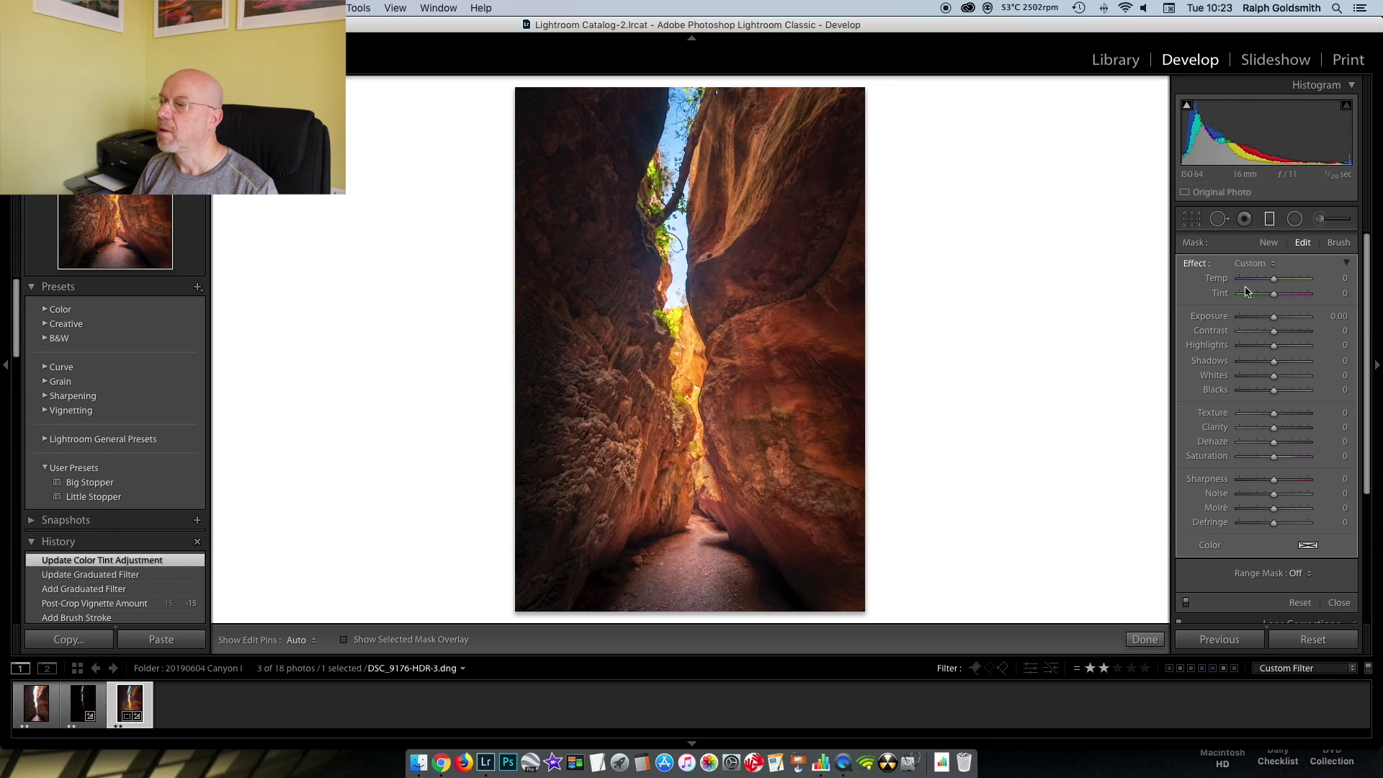
drag(1273, 319, 1270, 319)
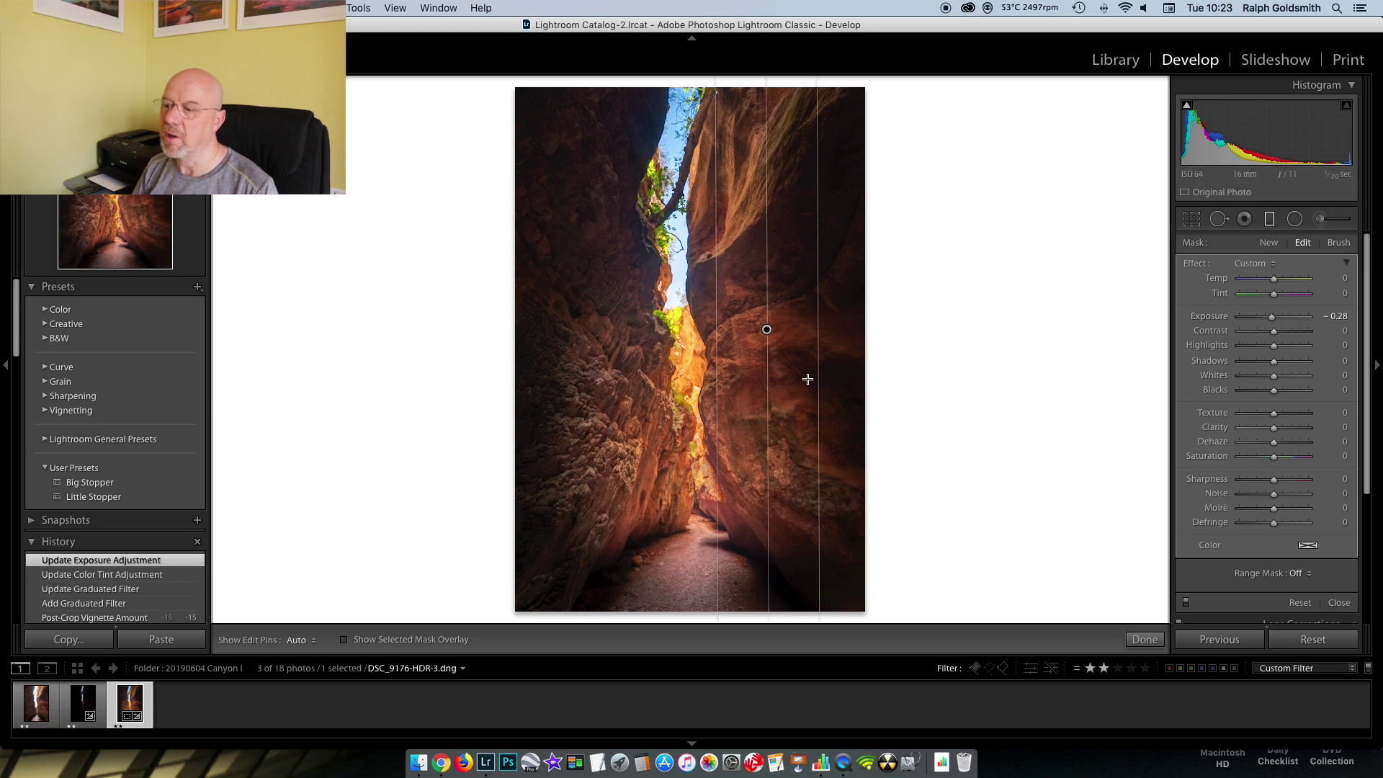
click(1268, 218)
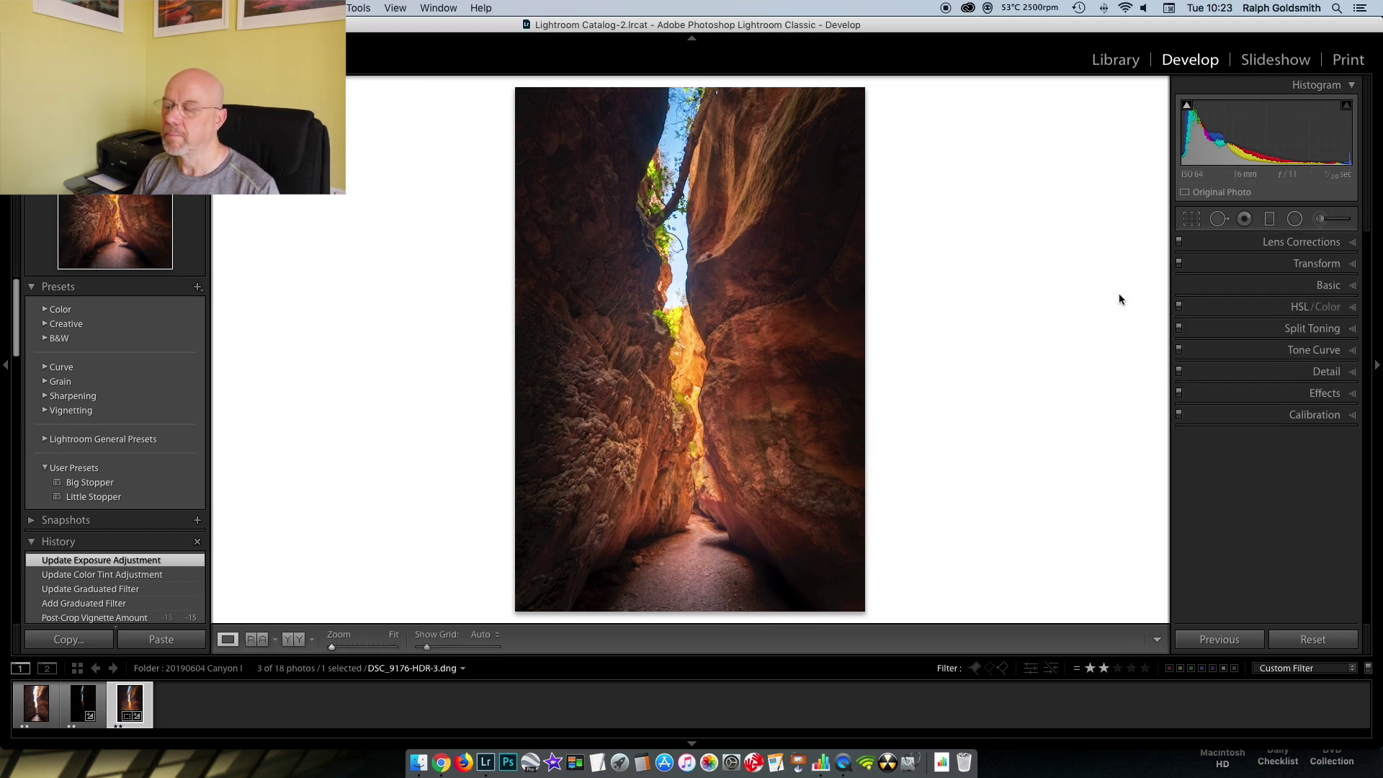